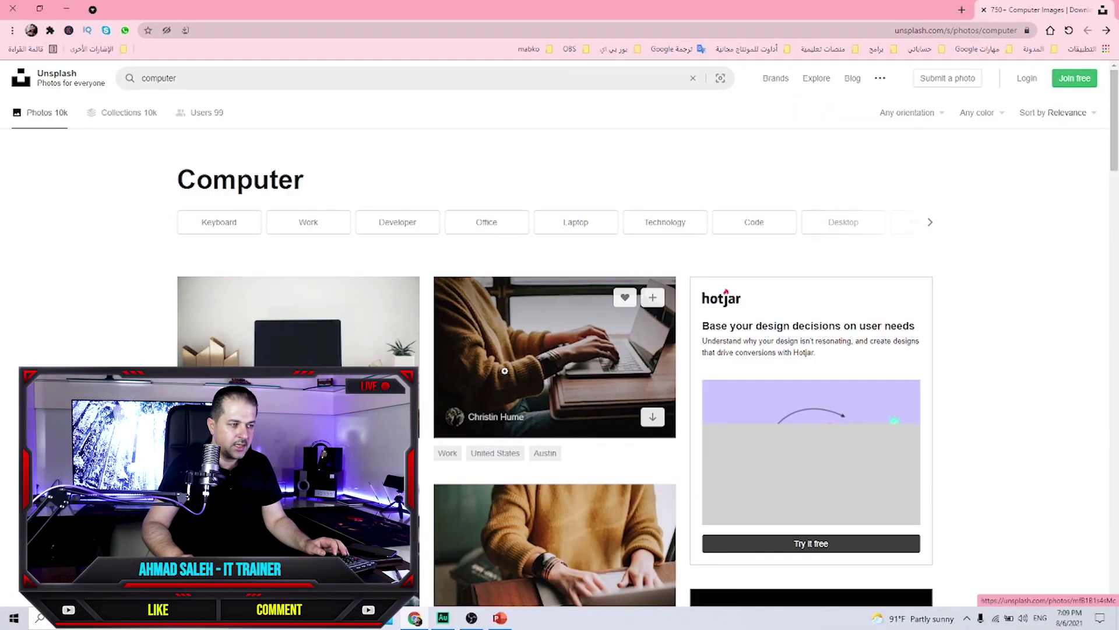
Scroll the Unsplash results to the overhead laptop photo and open its detail view
scroll(470, 367, "down", 1)
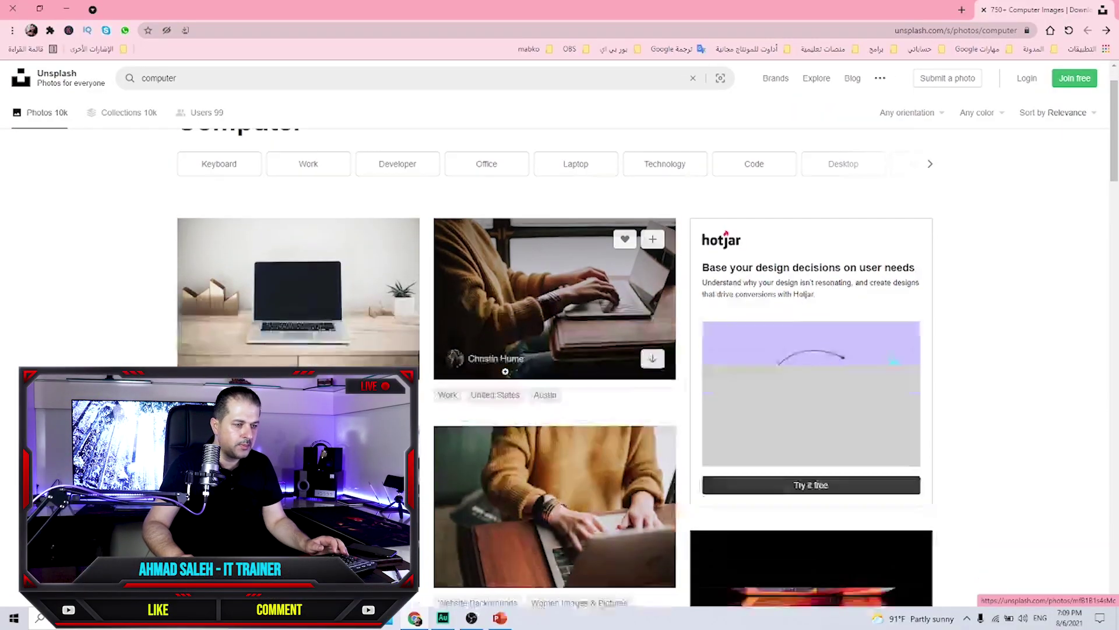
scroll(483, 370, "down", 2)
scroll(510, 372, "down", 2)
scroll(510, 372, "down", 2)
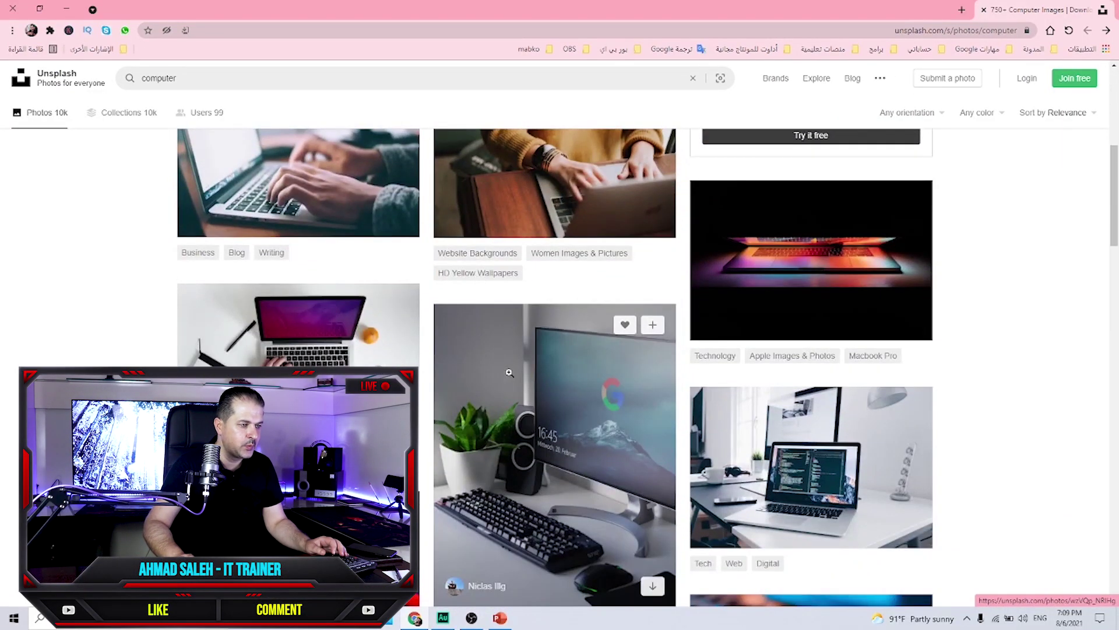
scroll(509, 372, "down", 1)
scroll(508, 372, "down", 2)
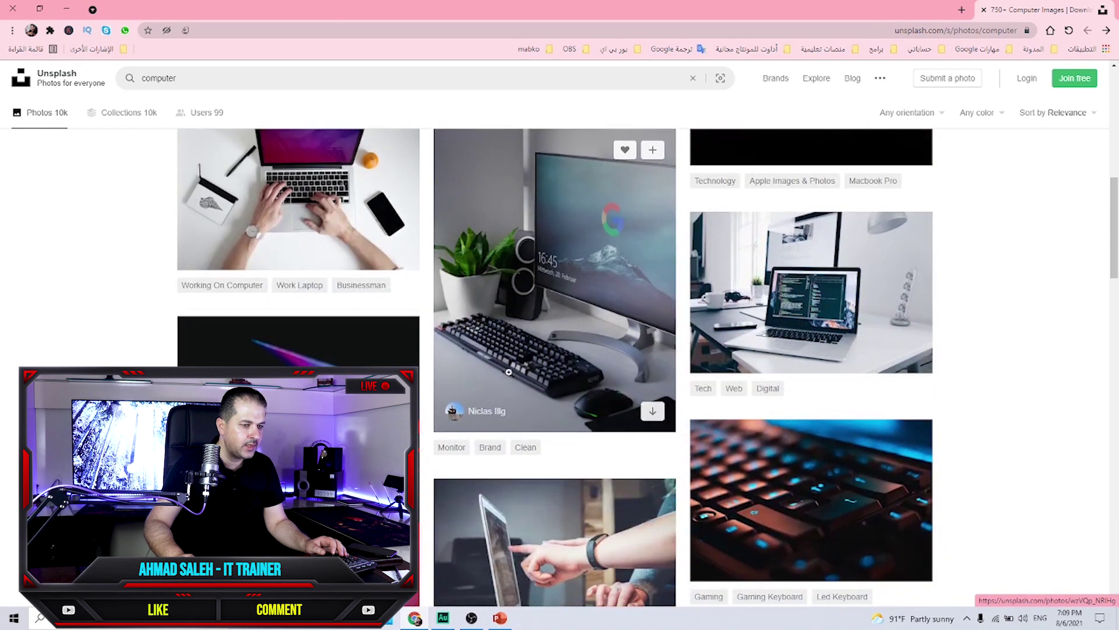
left_click(337, 186)
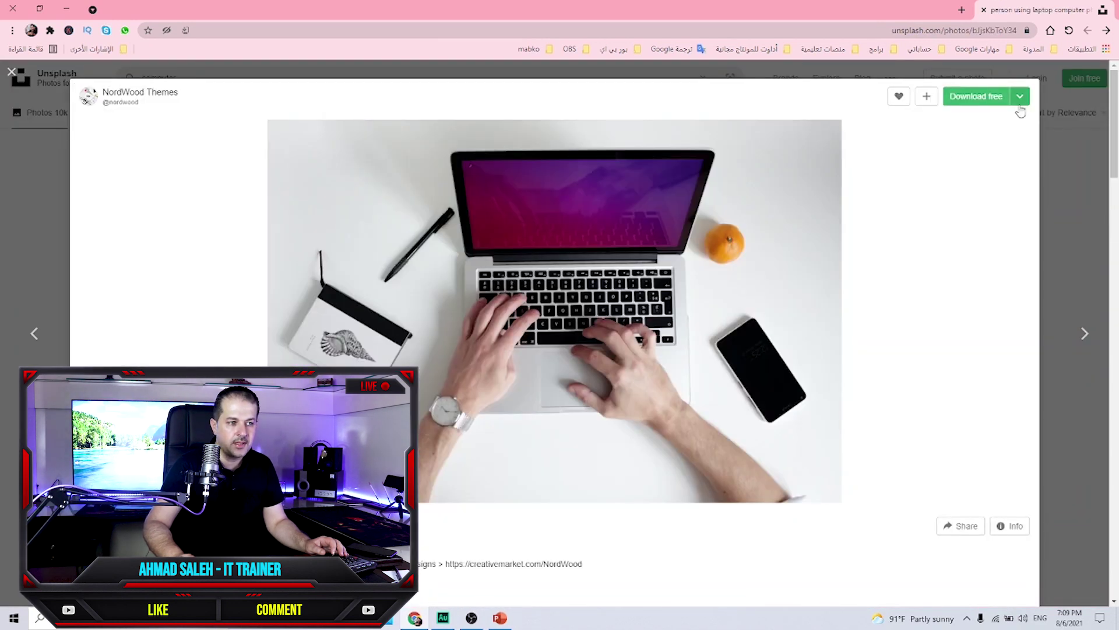
Download the NordWood laptop photo at Large size to the Desktop
left_click(1020, 98)
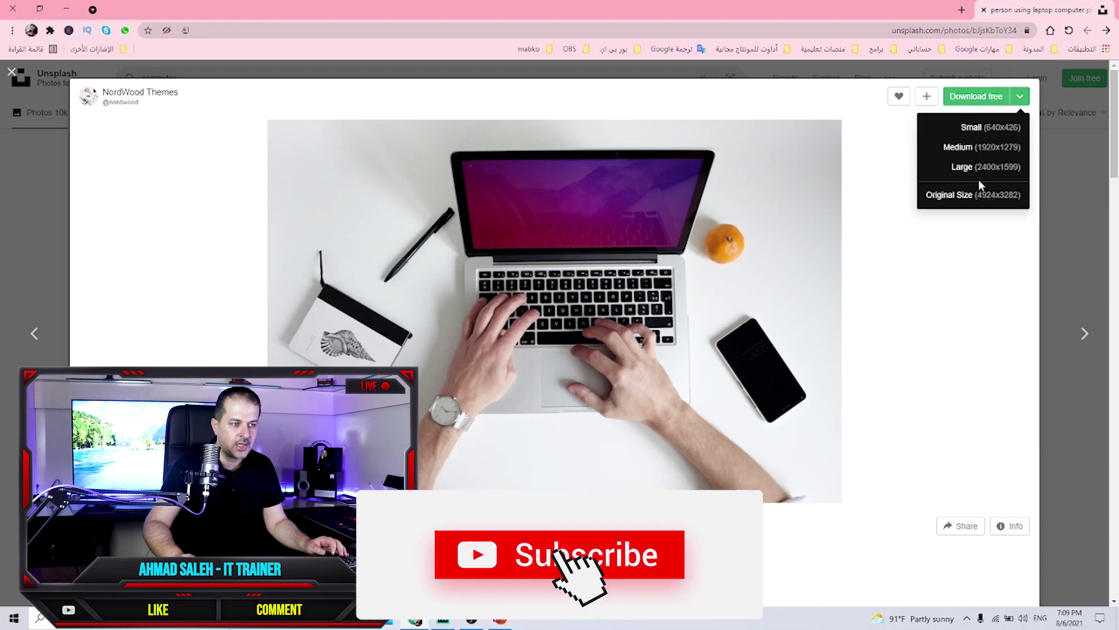
left_click(972, 169)
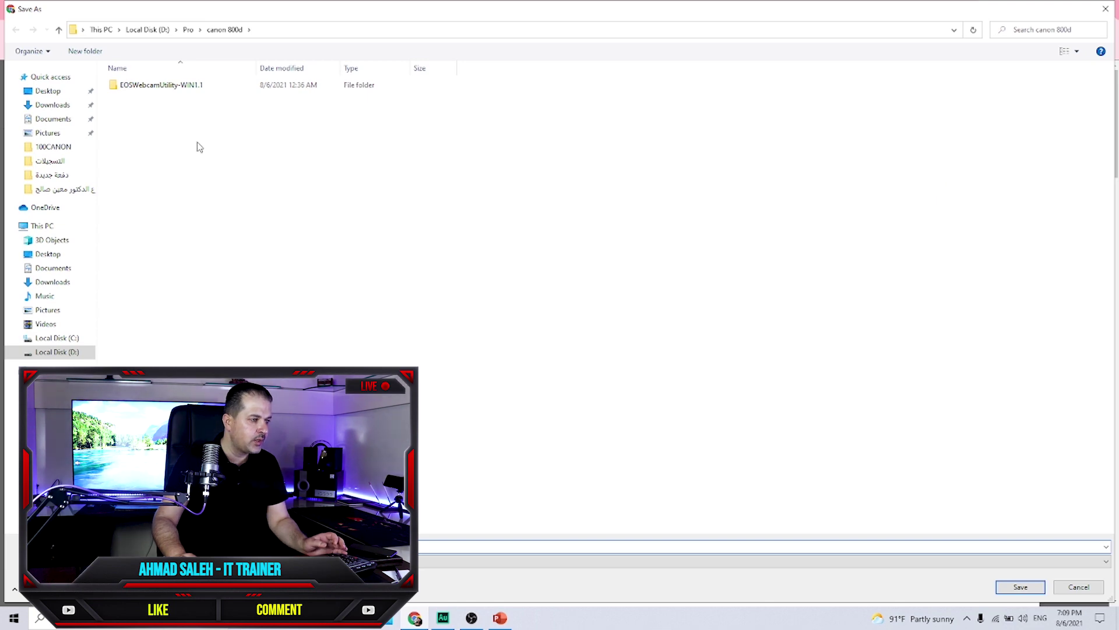
left_click(48, 91)
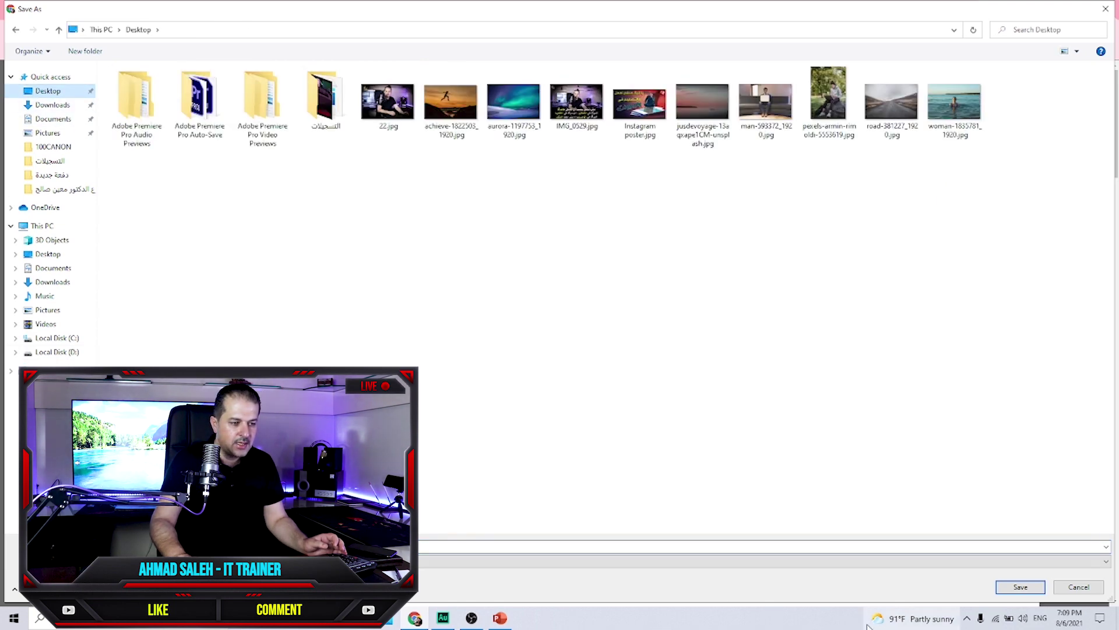
left_click(1001, 588)
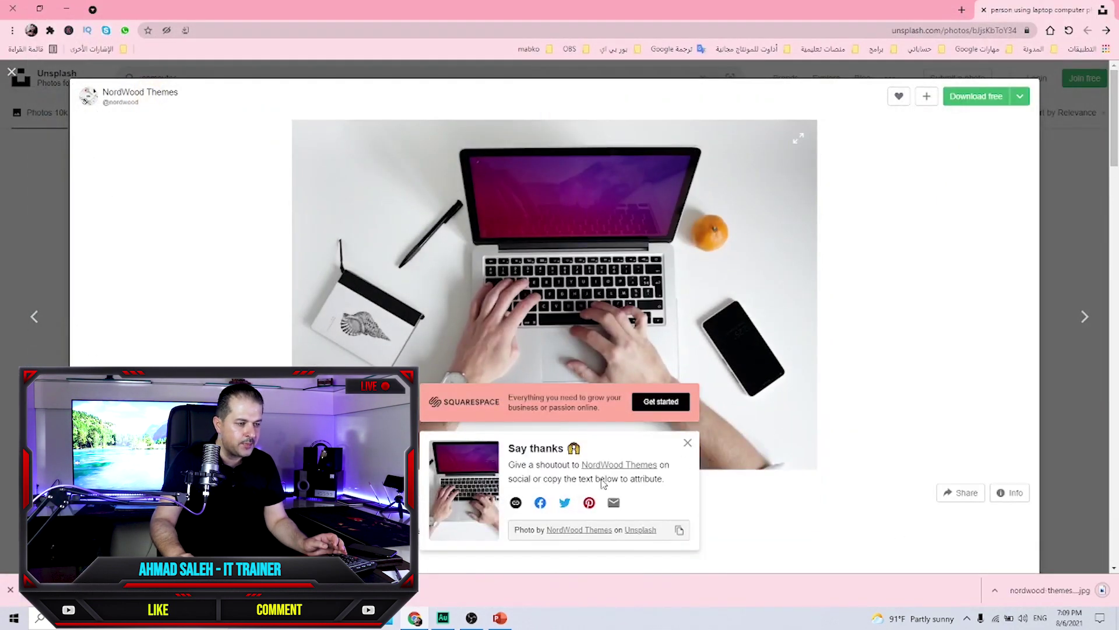
left_click(500, 618)
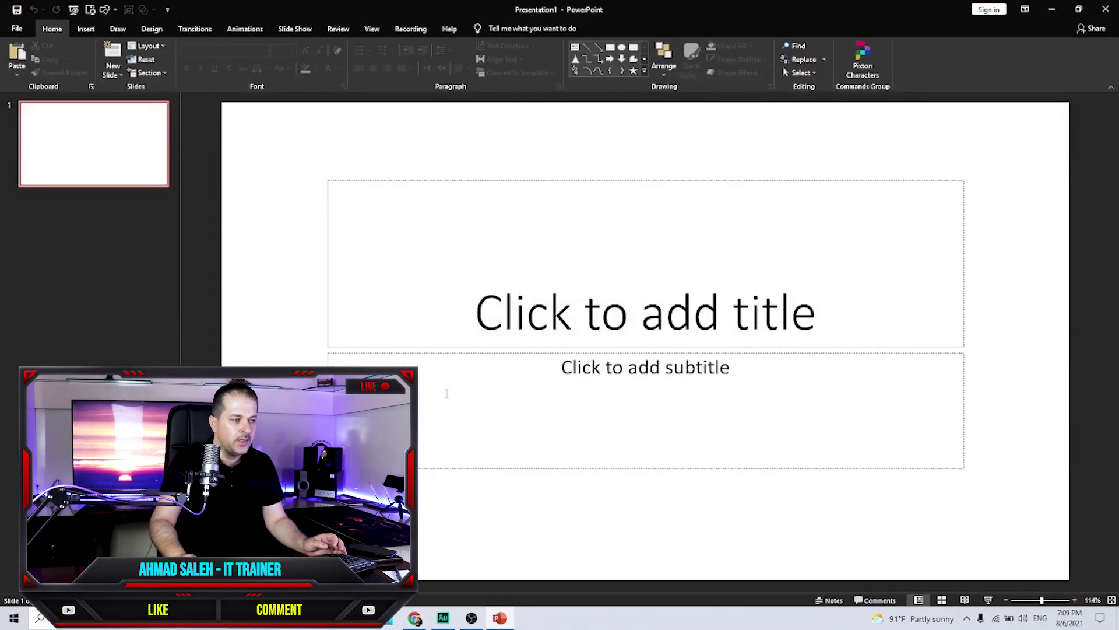
Change slide 1 to the Blank layout
right_click(297, 153)
left_click(260, 142)
right_click(300, 153)
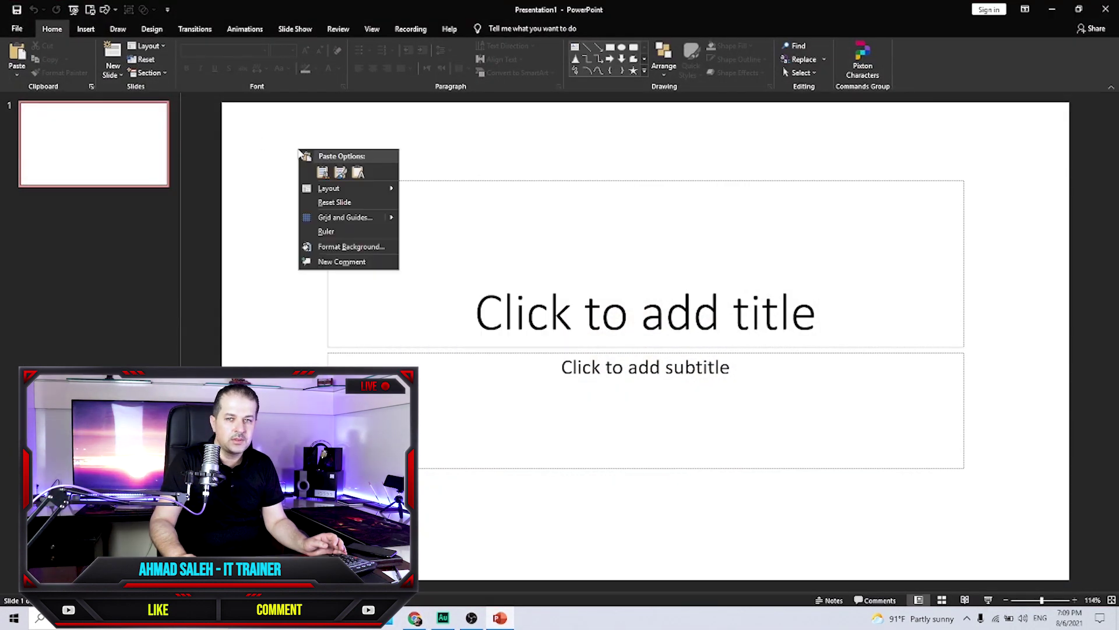
mouse_move(329, 188)
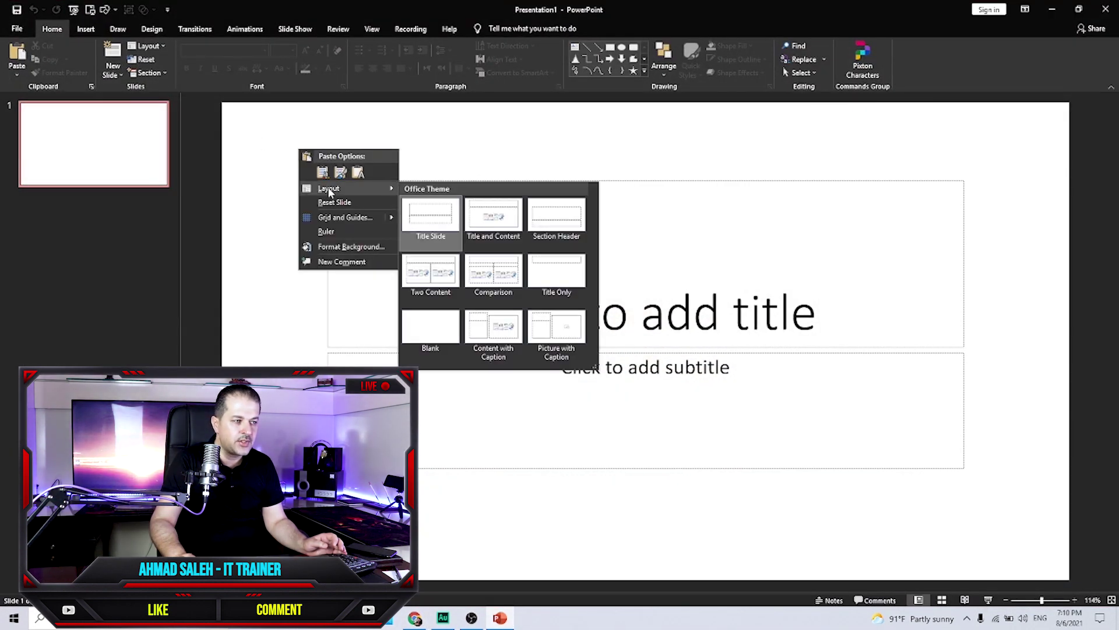
left_click(441, 329)
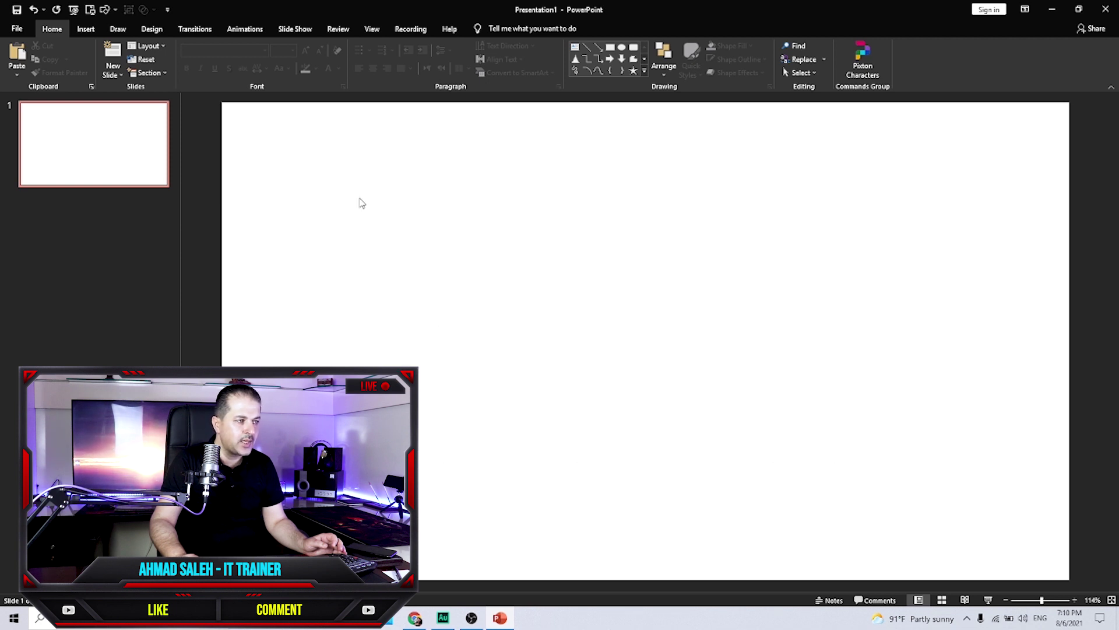
Insert the NordWood laptop photo from the Desktop onto the slide
left_click(90, 30)
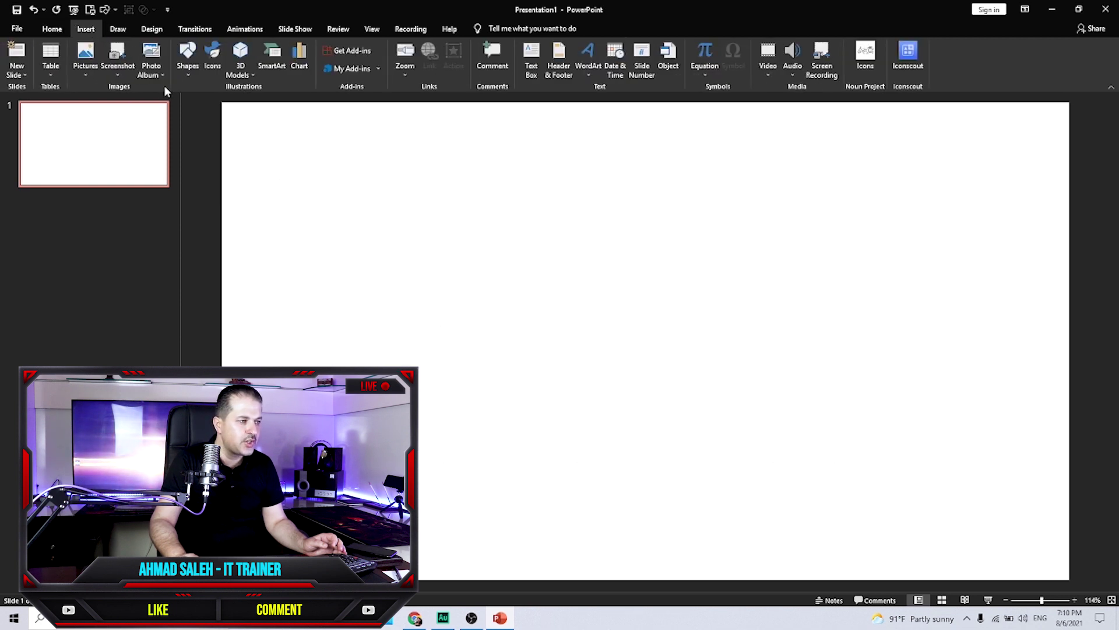
left_click(85, 79)
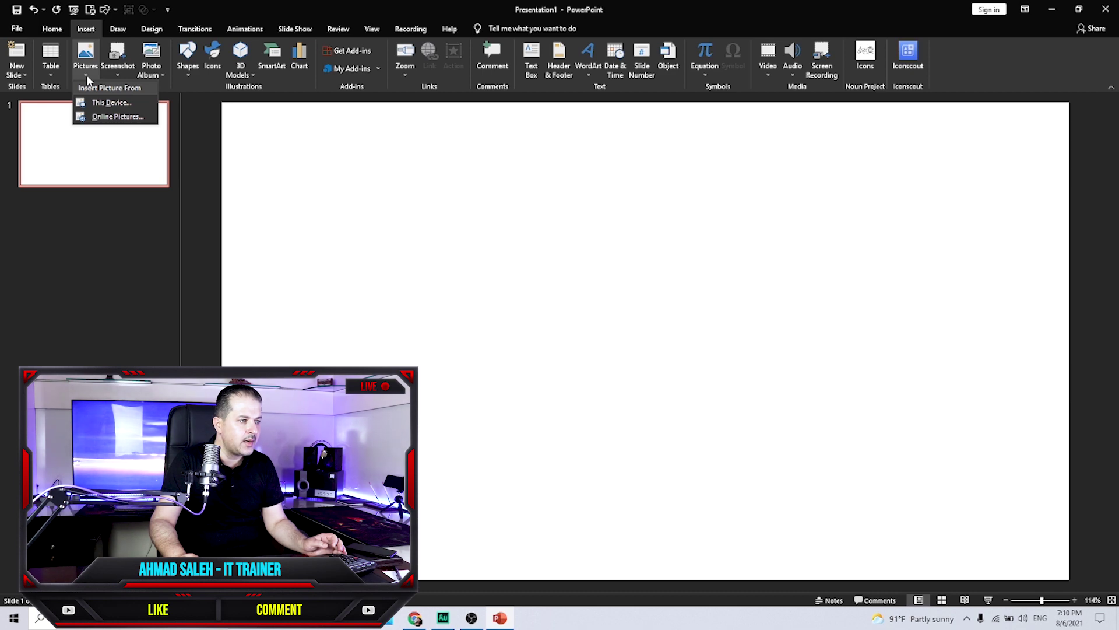
left_click(109, 103)
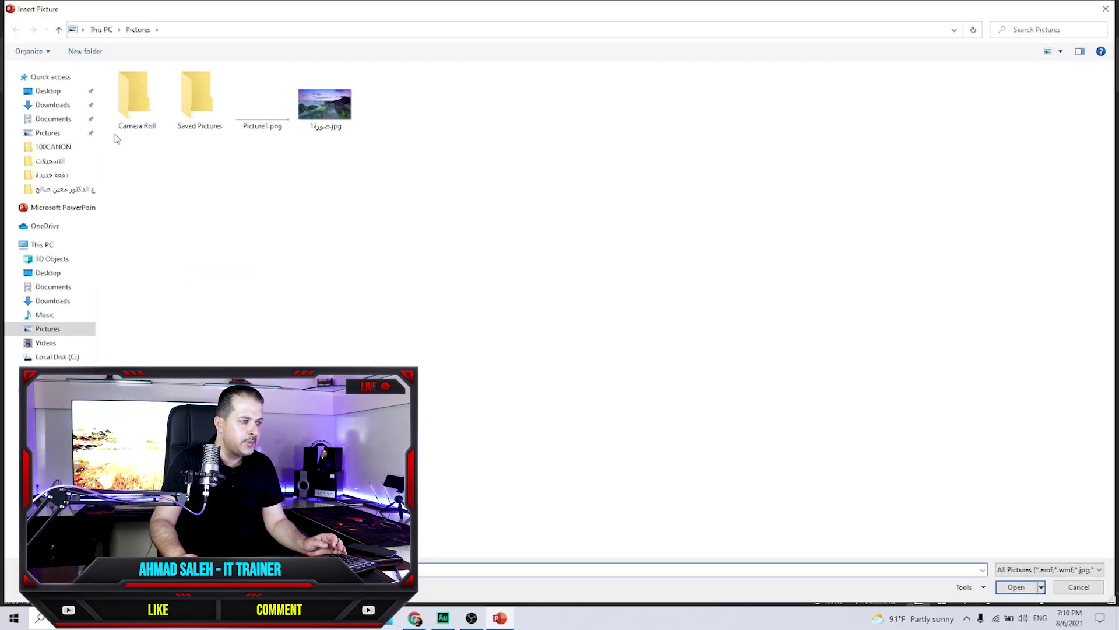
left_click(48, 91)
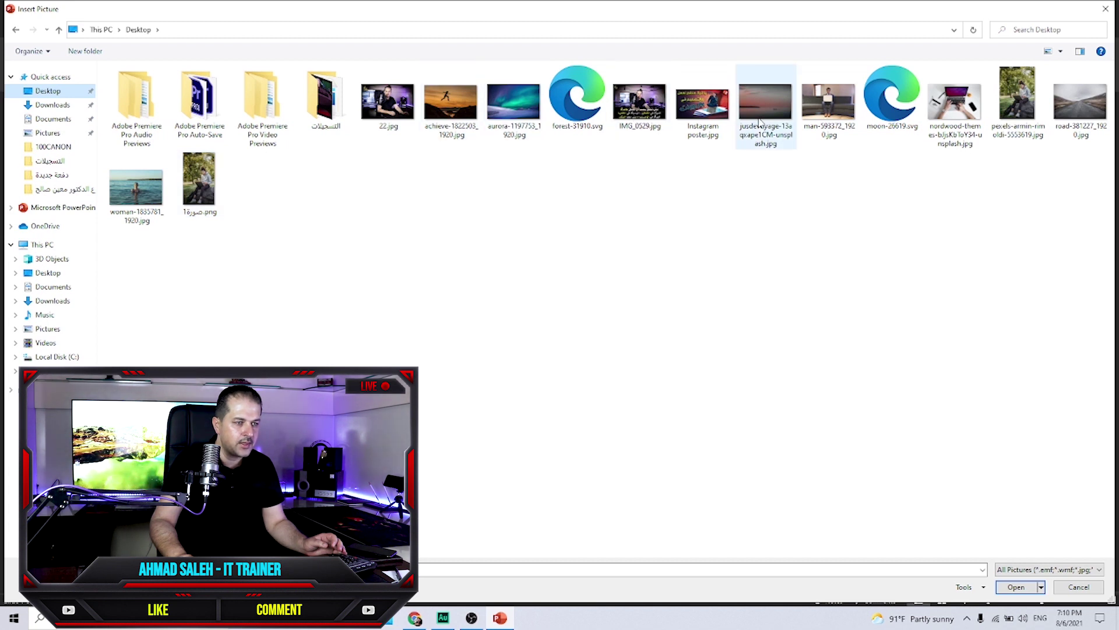
left_click(971, 107)
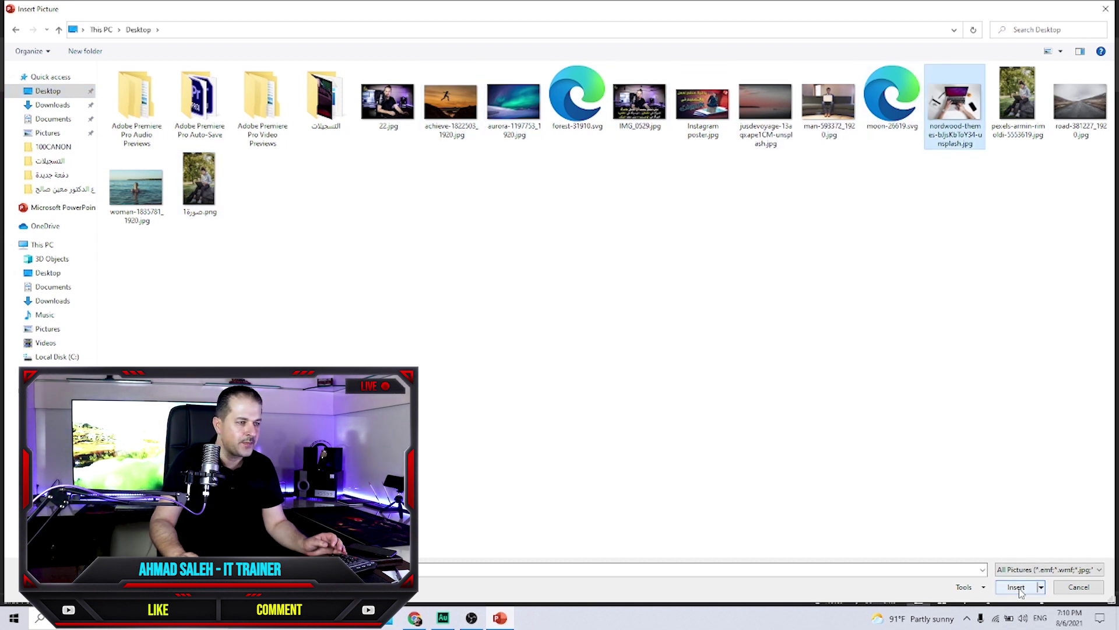
left_click(1017, 588)
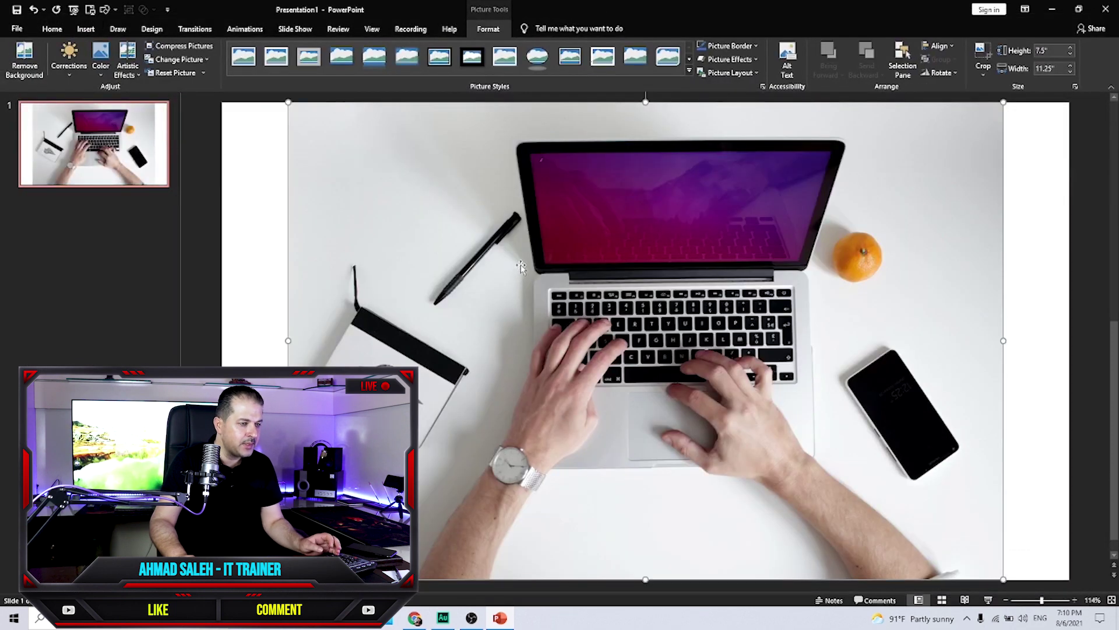
Crop the laptop photo to a 16:9 aspect ratio
scroll(523, 271, "down", 2)
scroll(528, 278, "down", 2)
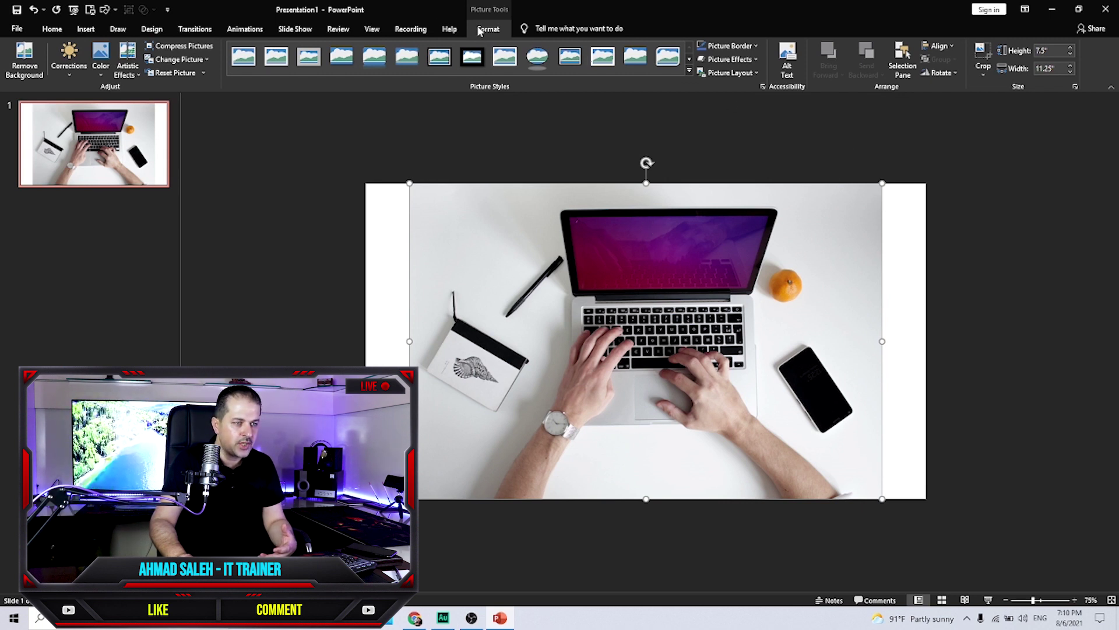
left_click(984, 72)
mouse_move(1009, 116)
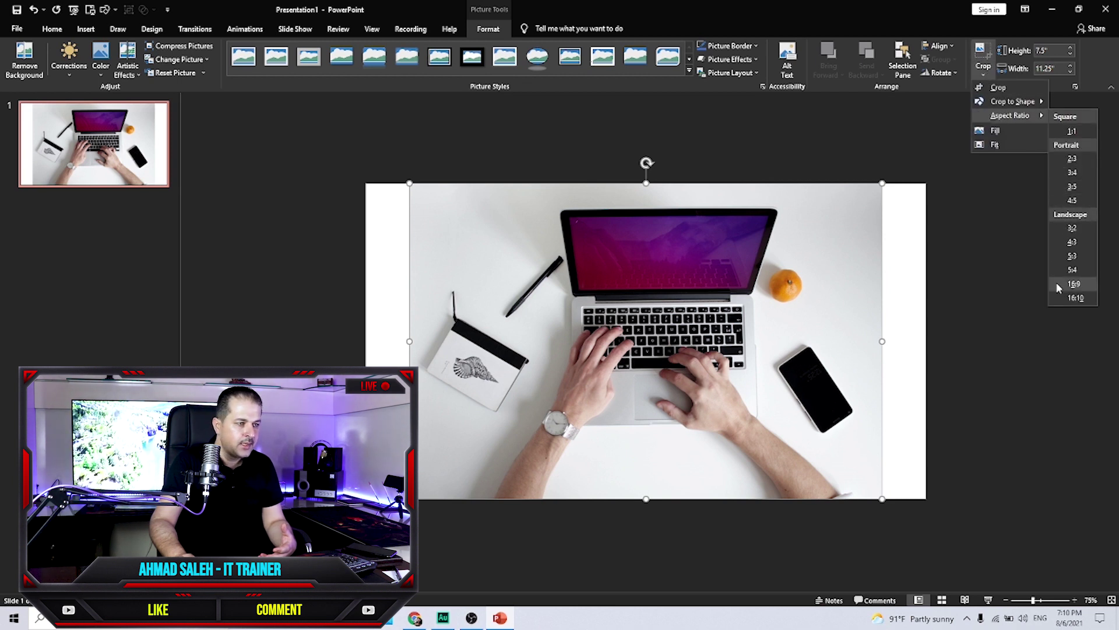
left_click(1057, 284)
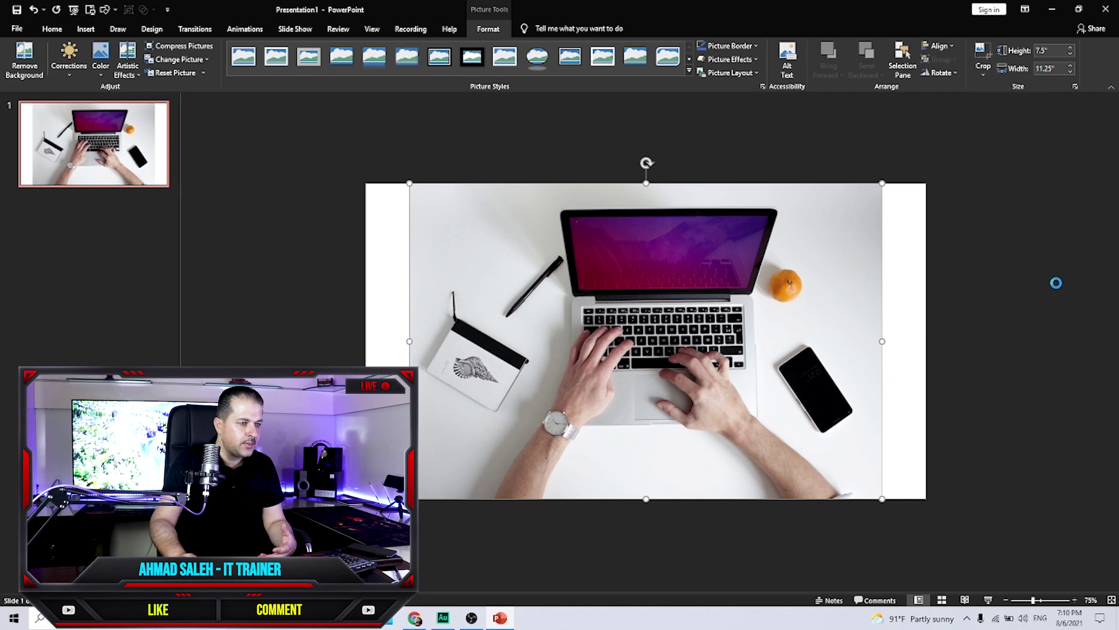
left_click(292, 232)
Move the photo to the top-left and stretch it to 13.33" by 7.5" to fill the slide
left_click_drag(472, 265, 425, 241)
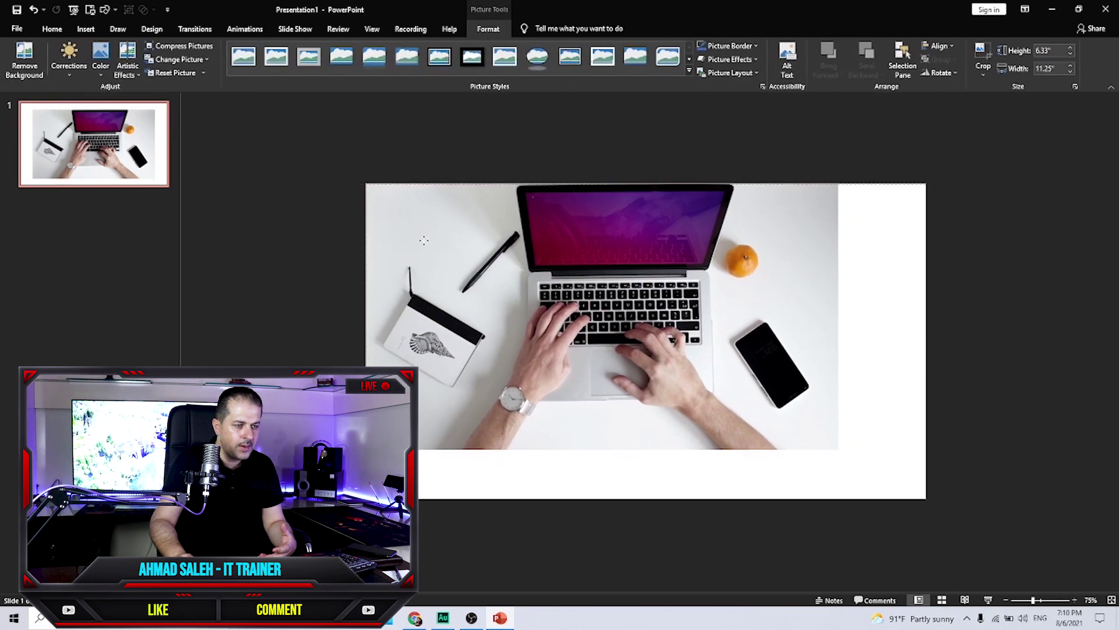
left_click_drag(838, 449, 923, 485)
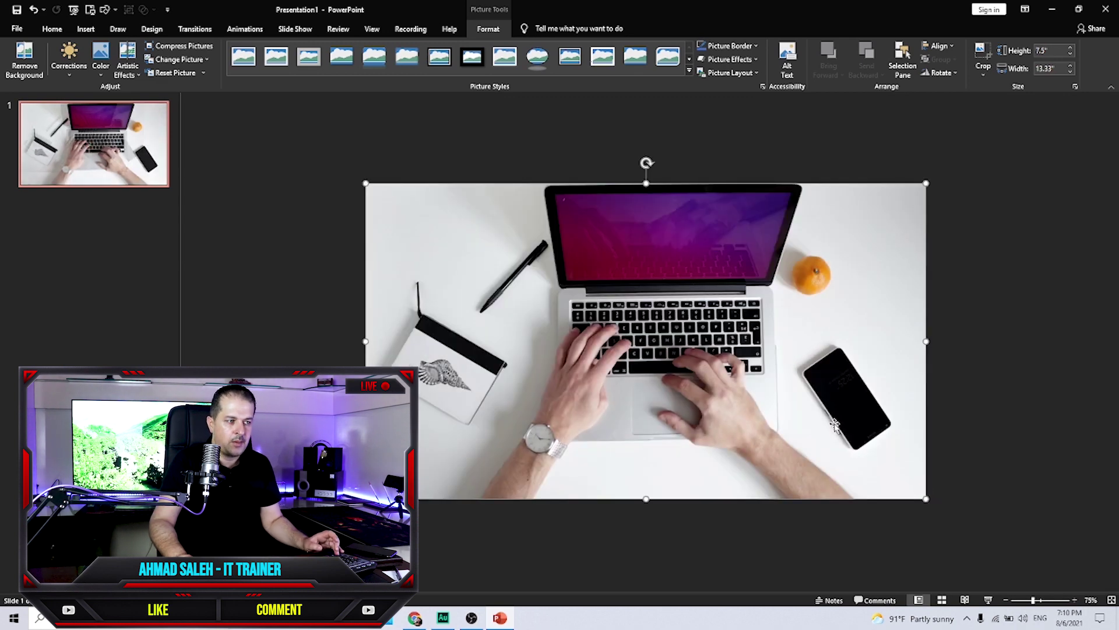
scroll(839, 430, "up", 3)
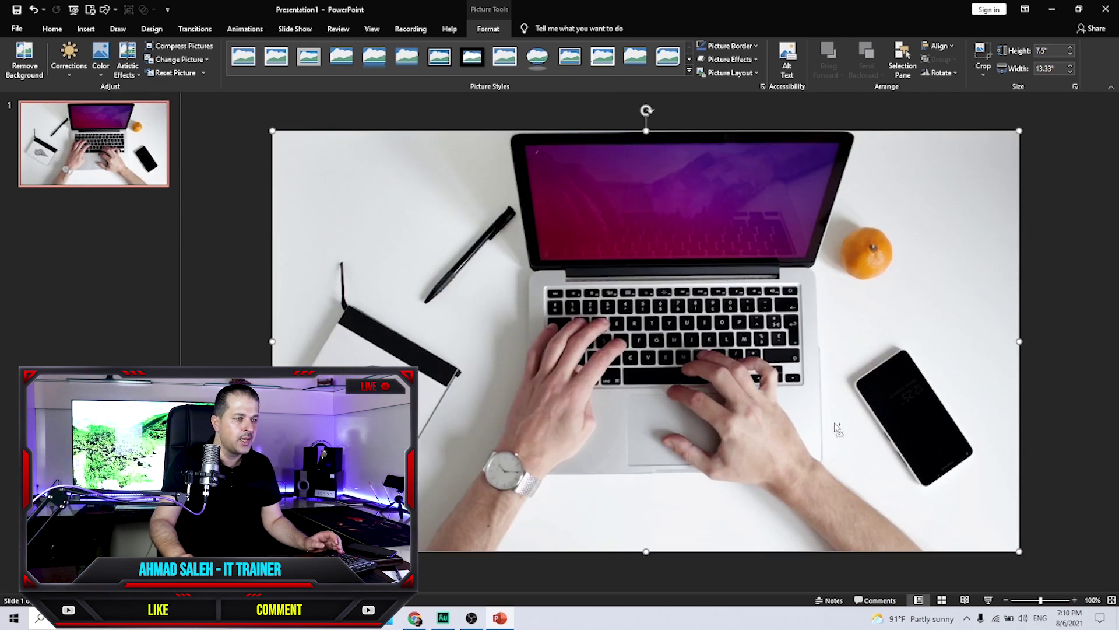
scroll(838, 430, "up", 1)
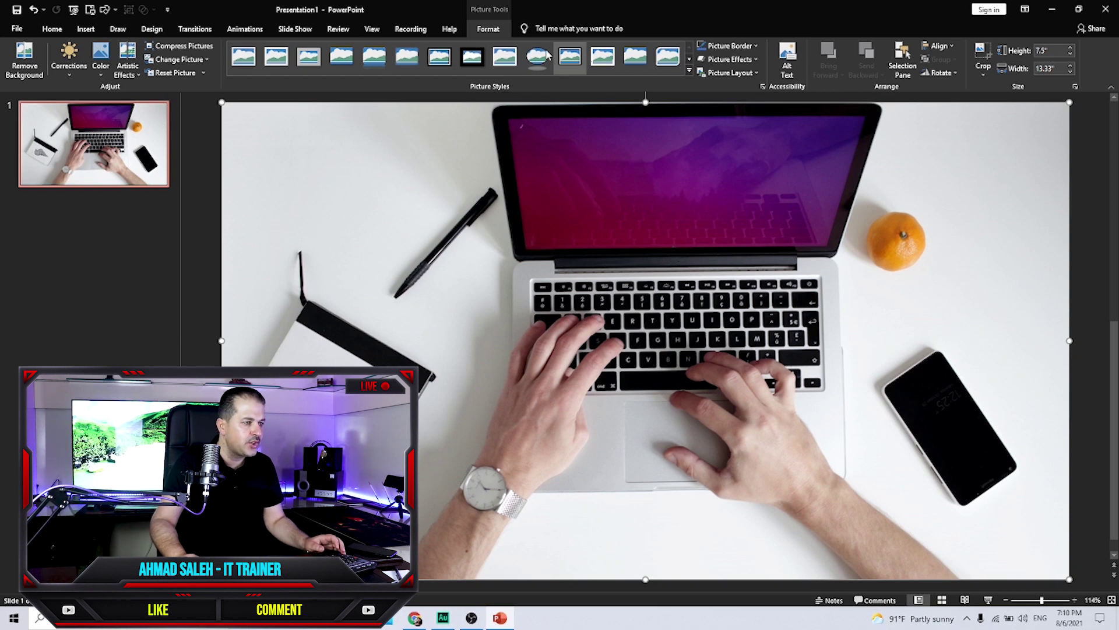
Recolor the laptop photo to grayscale with 0% saturation
left_click(102, 79)
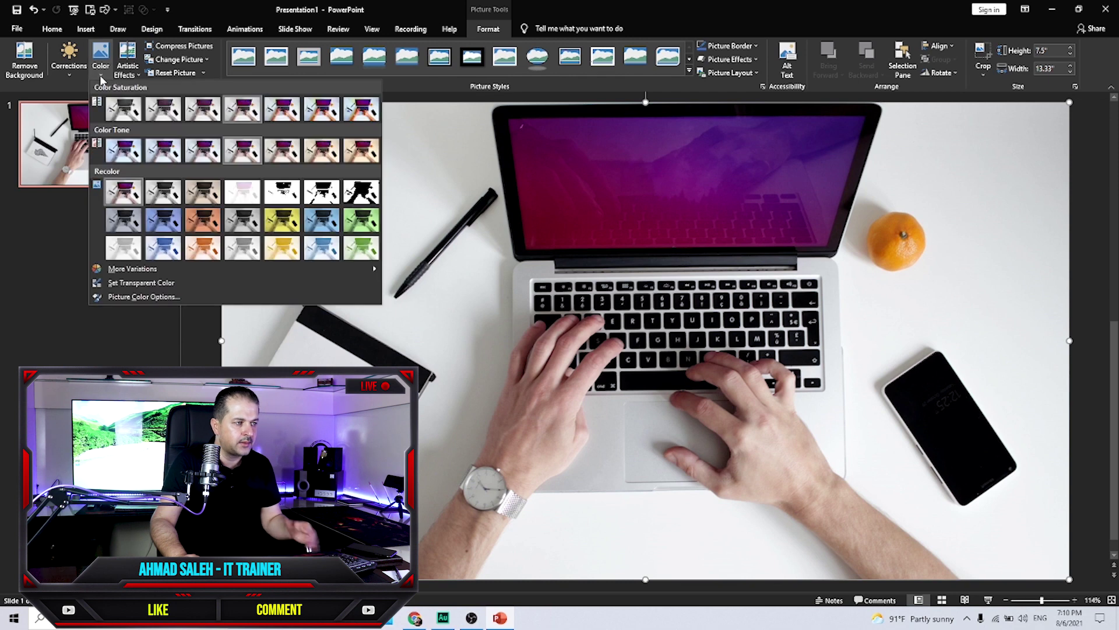
left_click(134, 120)
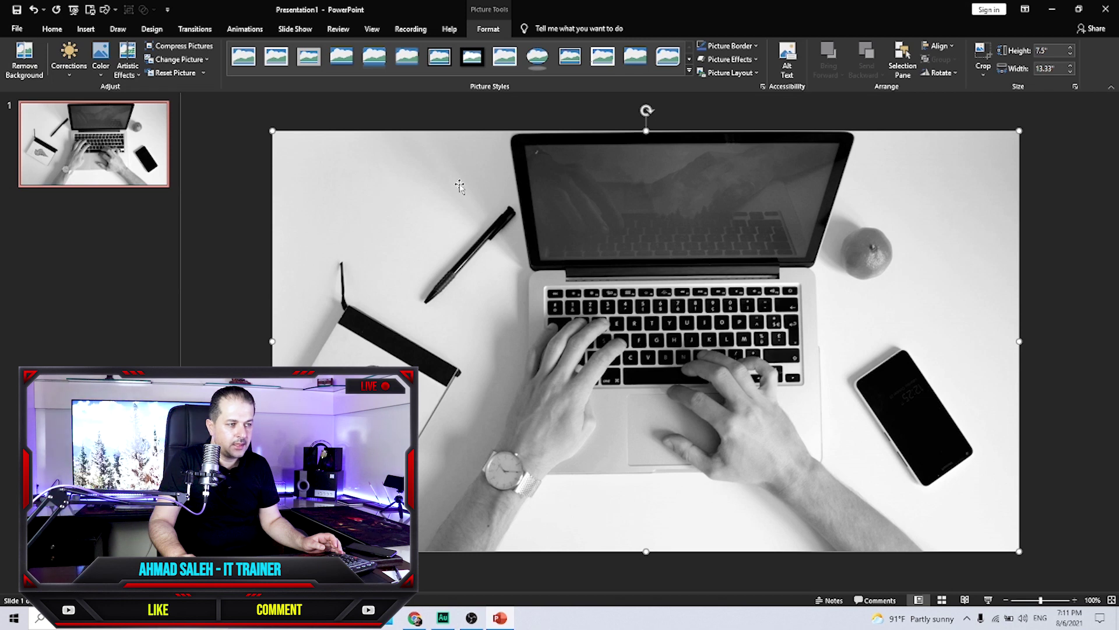
right_click(460, 187)
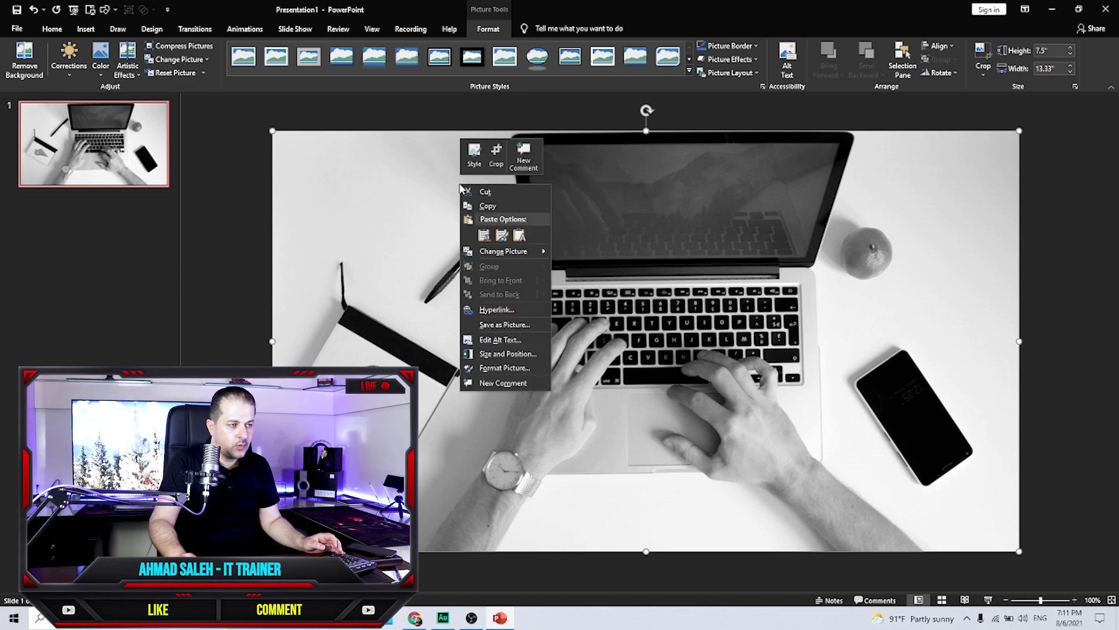
left_click(489, 367)
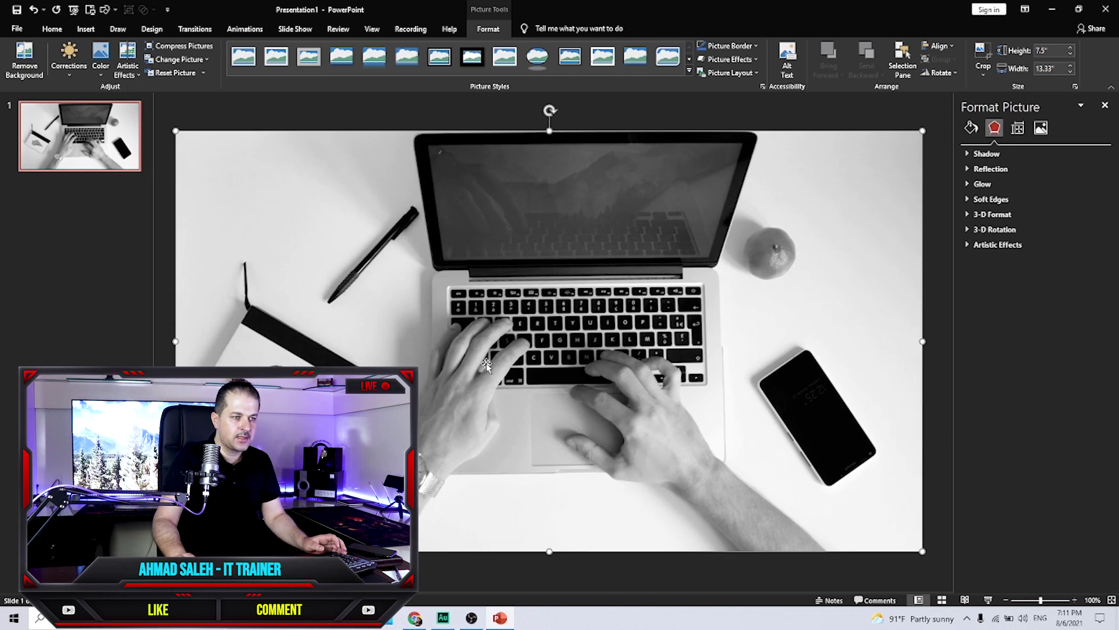
Lower the photo's brightness to -57% in Picture Corrections and close the pane
left_click(1016, 130)
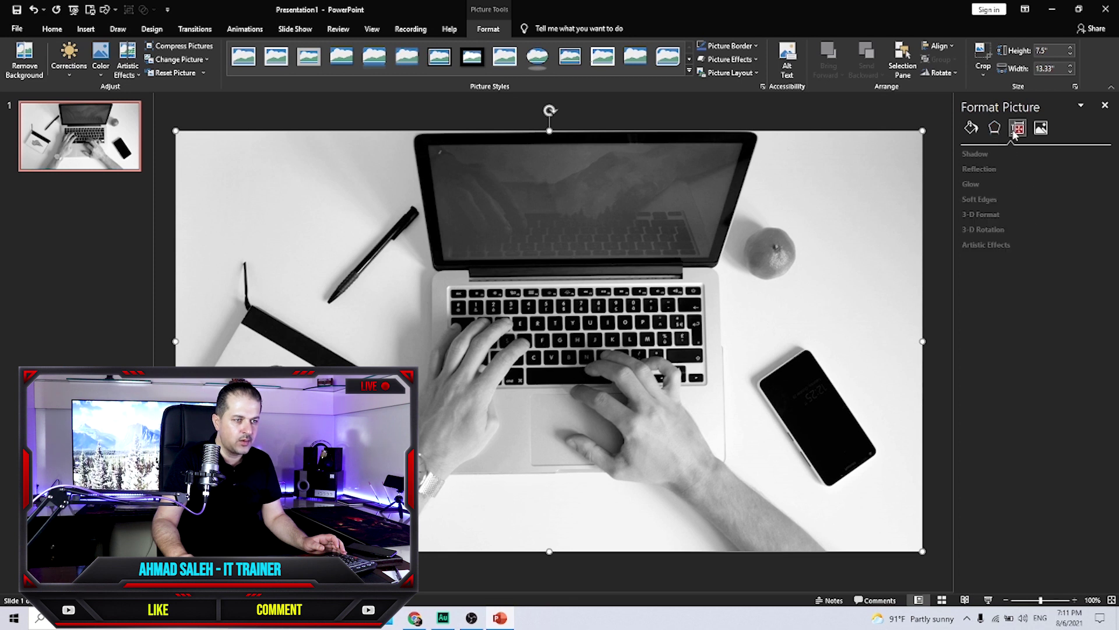
left_click(1041, 128)
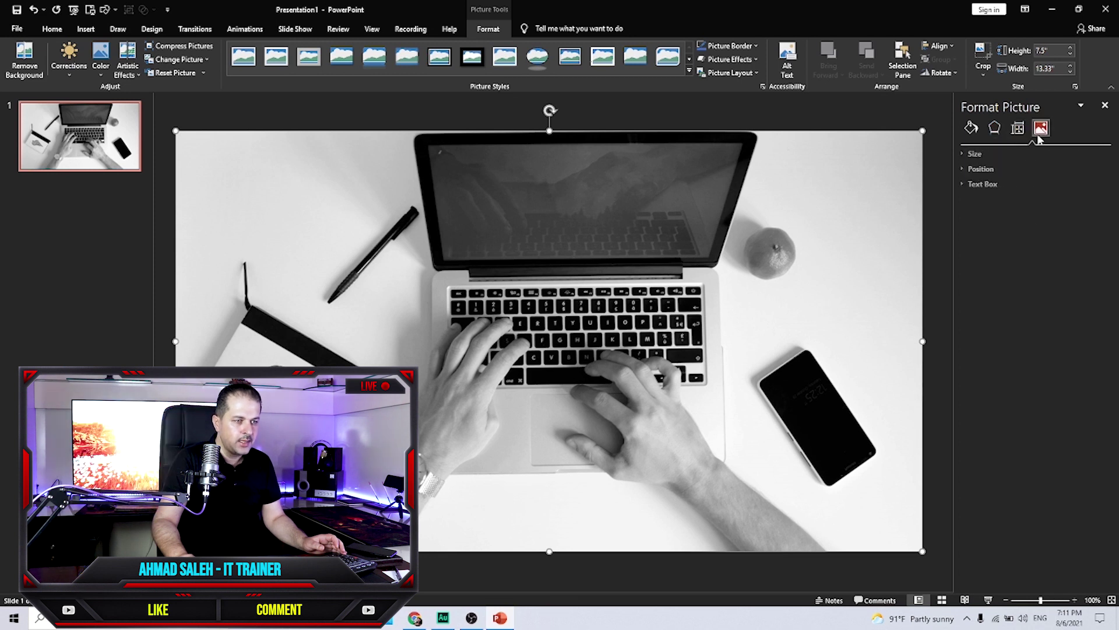
left_click(1026, 153)
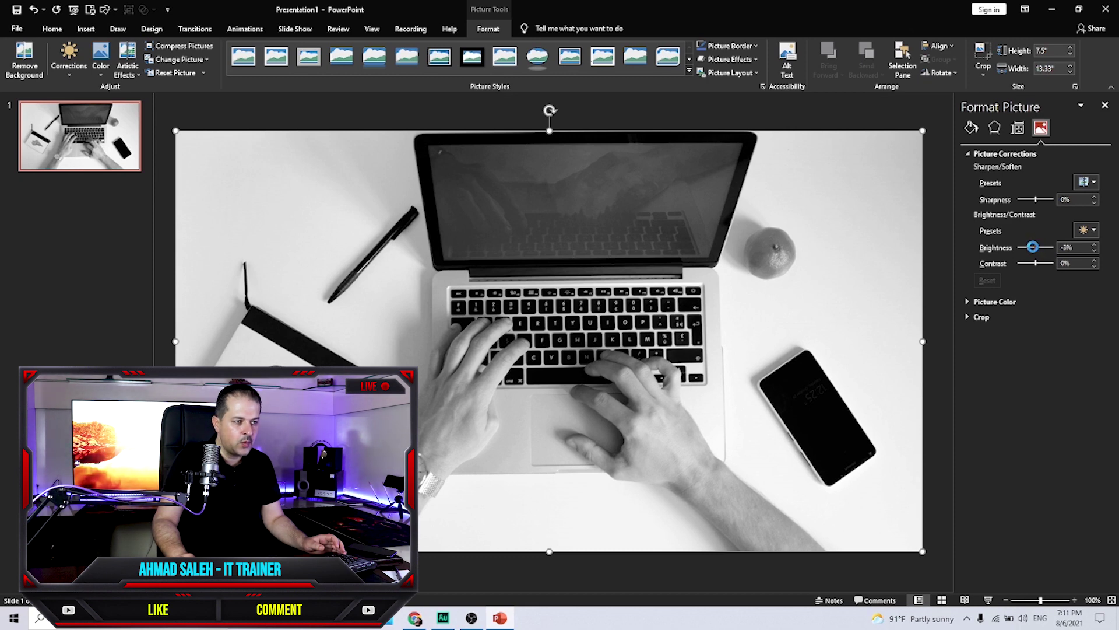
left_click_drag(1032, 247, 1028, 247)
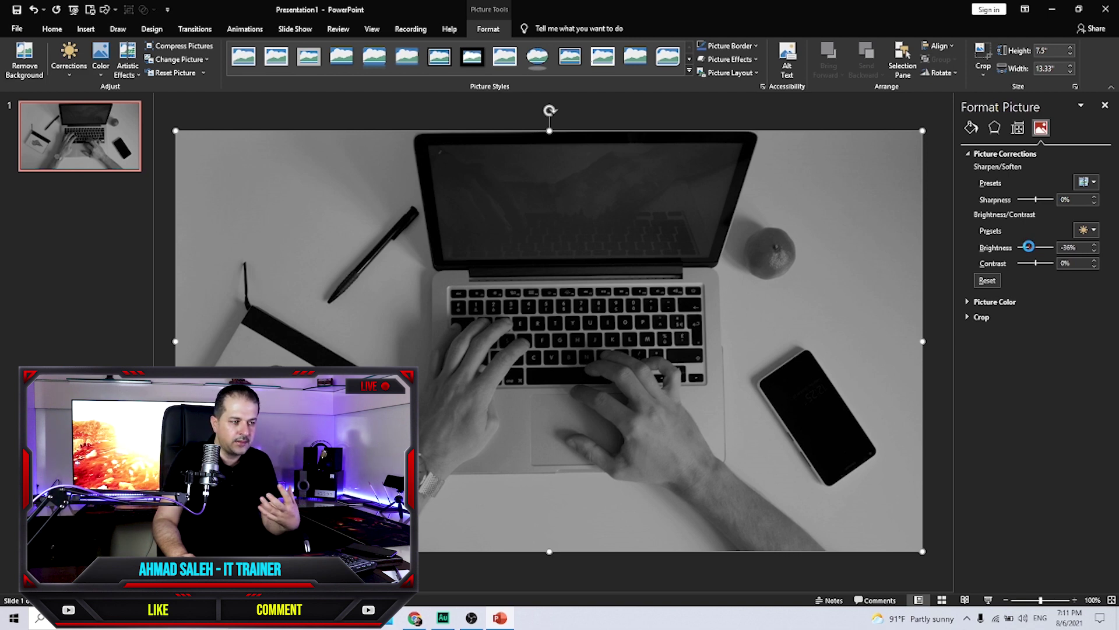
left_click_drag(1028, 246, 1025, 246)
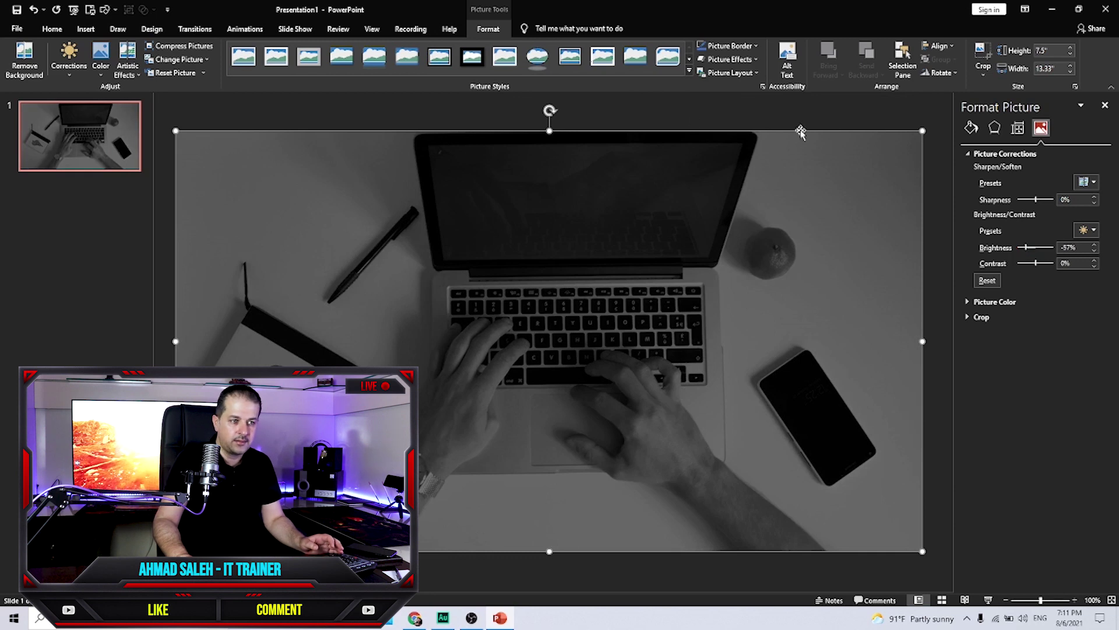
left_click(1105, 105)
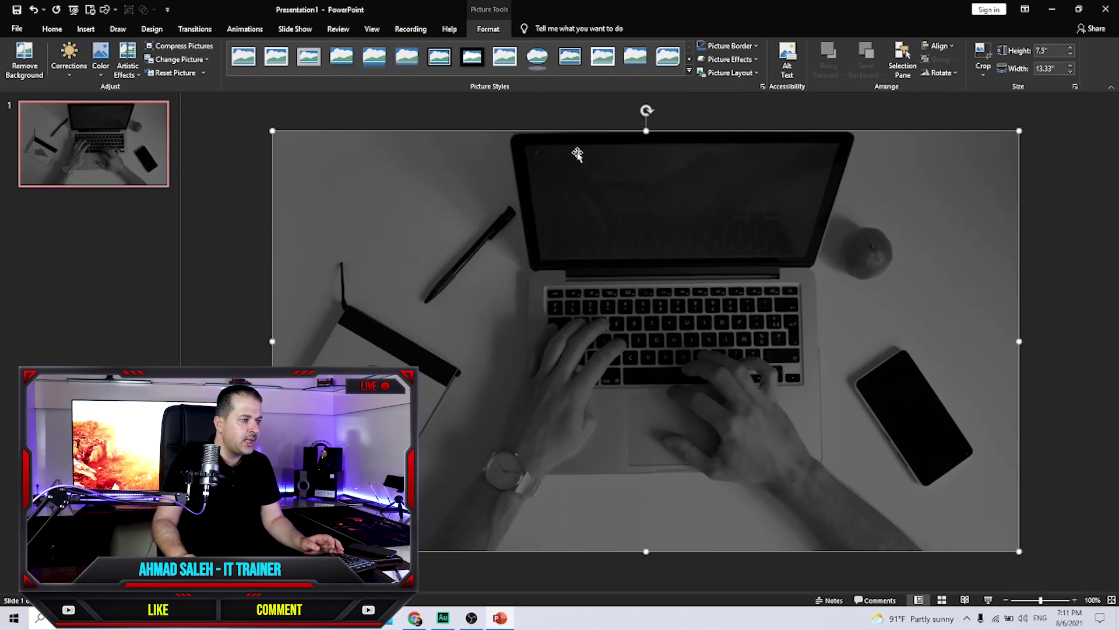
left_click(86, 29)
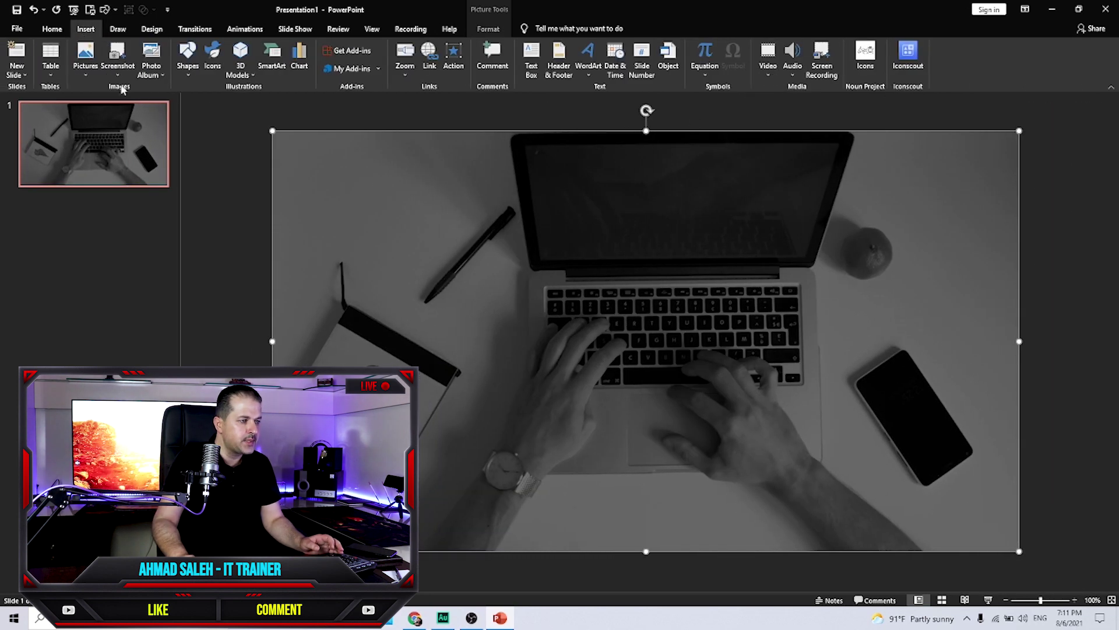
Draw a tall rounded rectangle over the laptop, adjust its corners, and narrow it to 3.09"
left_click(187, 76)
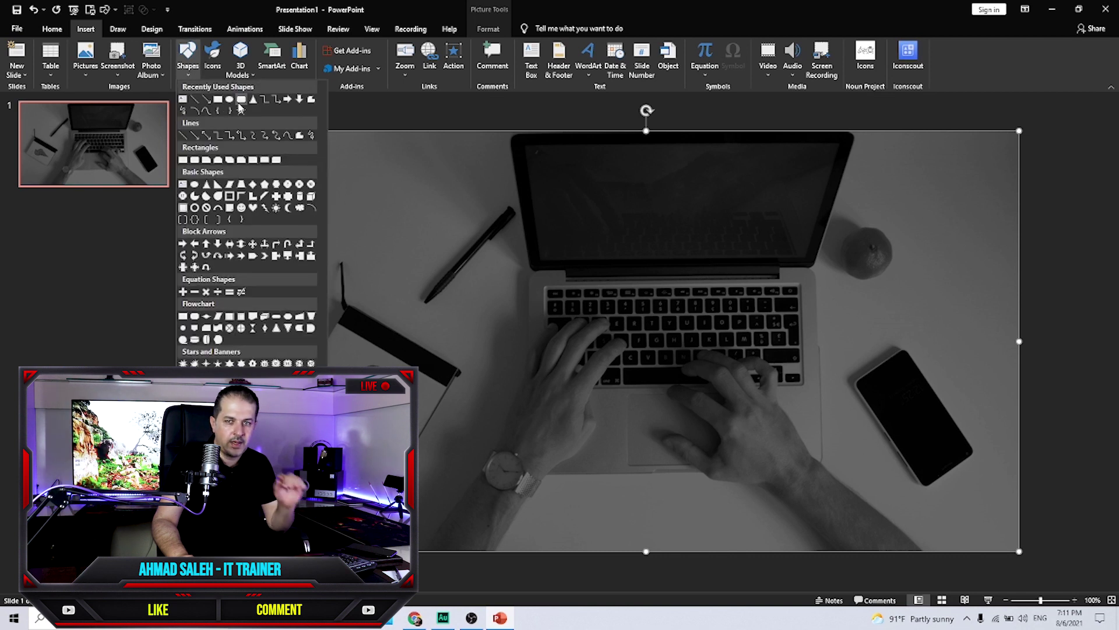
left_click(241, 100)
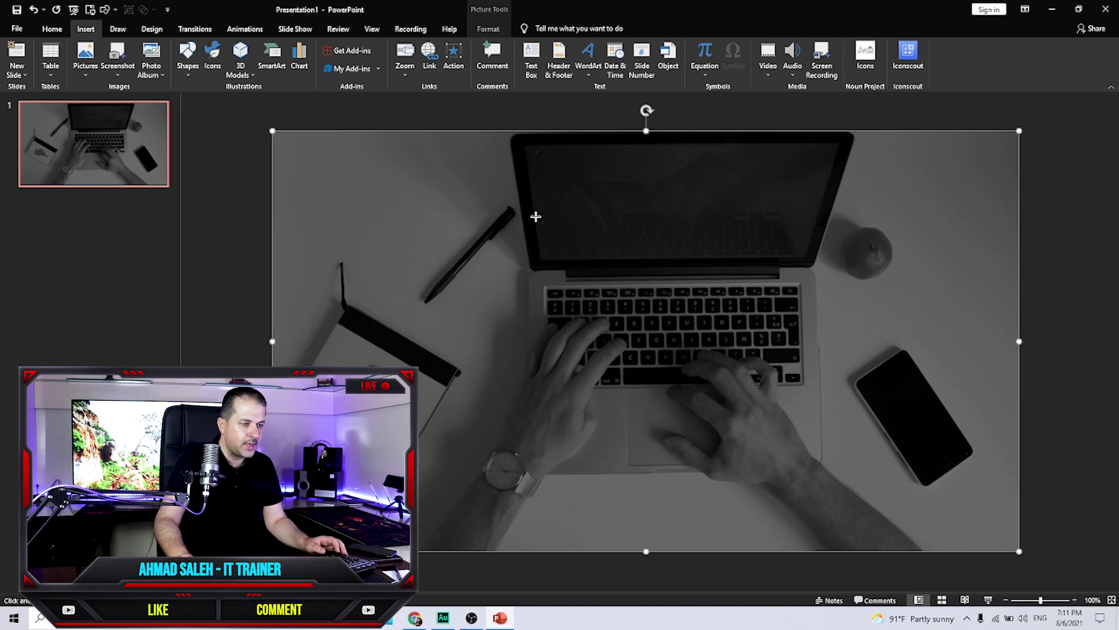
mouse_move(530, 219)
left_mouse_down()
mouse_move(729, 472)
mouse_move(723, 487)
left_mouse_up()
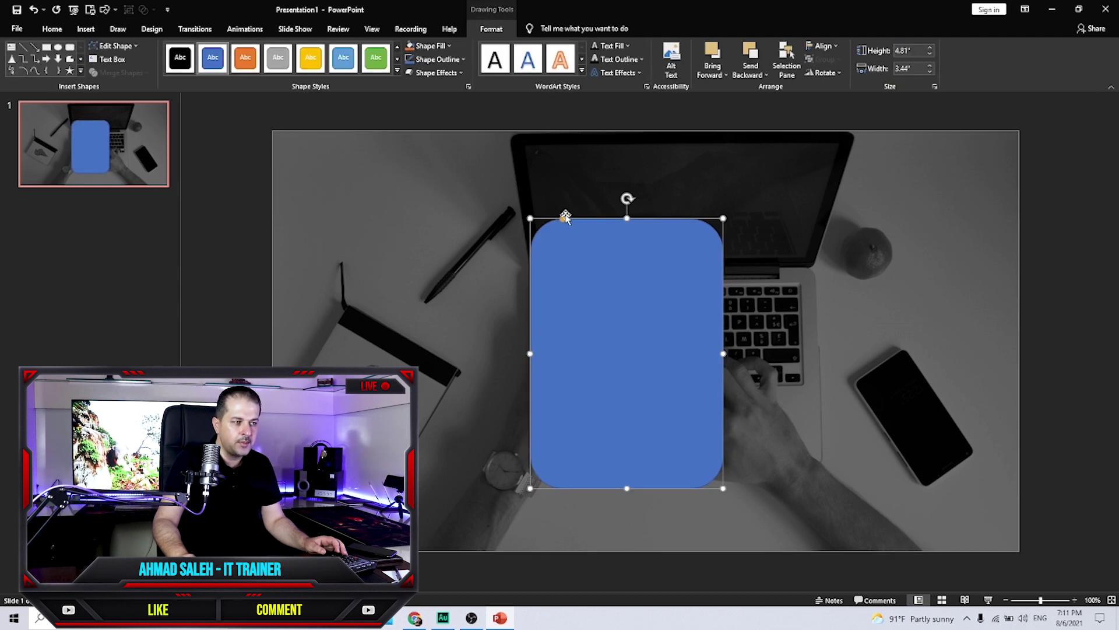
left_click_drag(563, 220, 550, 220)
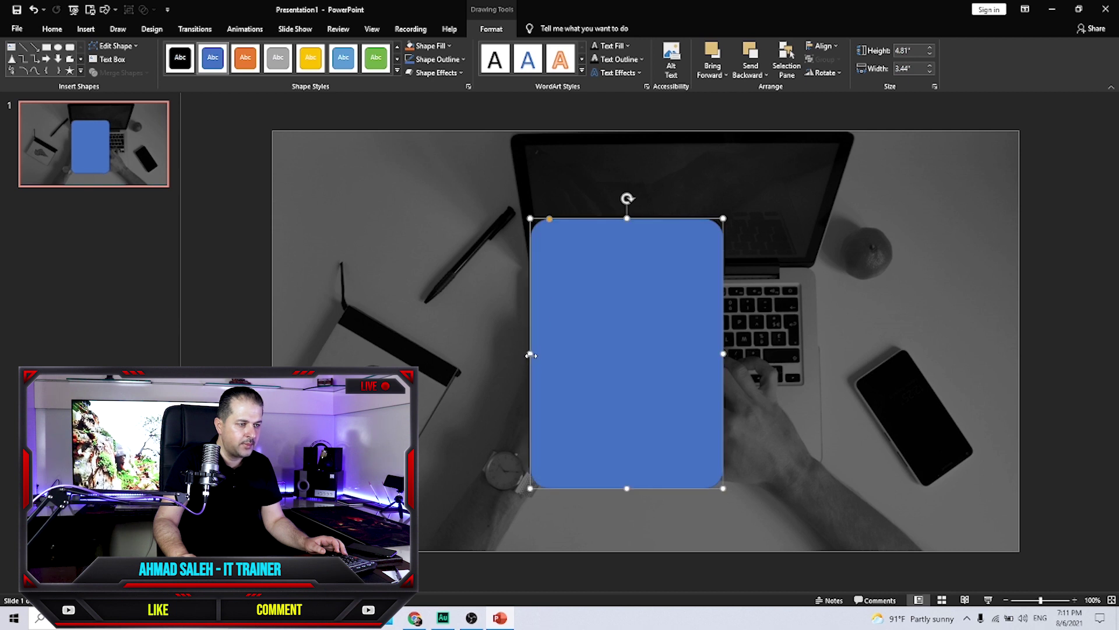
left_click_drag(530, 354, 549, 354)
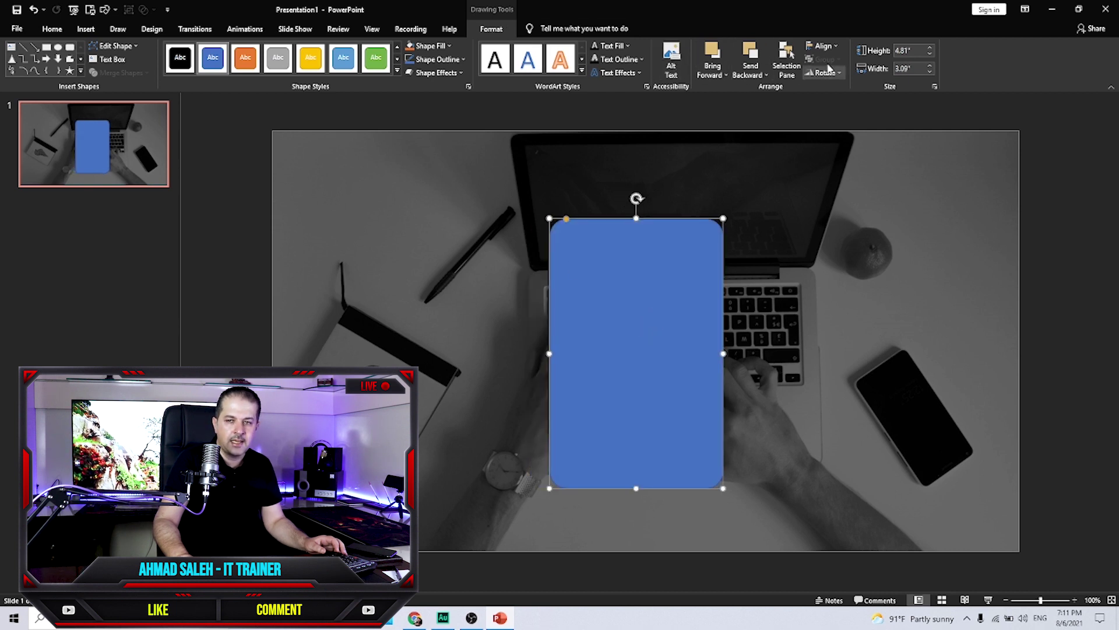
Align the rectangle to the centre and middle of the slide
left_click(836, 50)
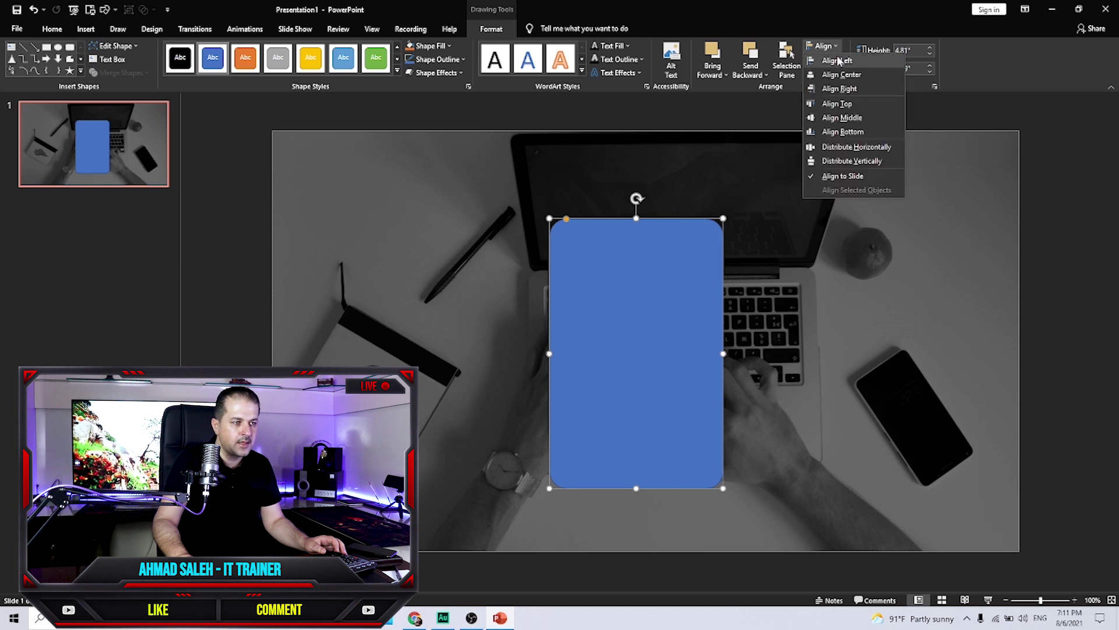
left_click(840, 74)
left_click(833, 47)
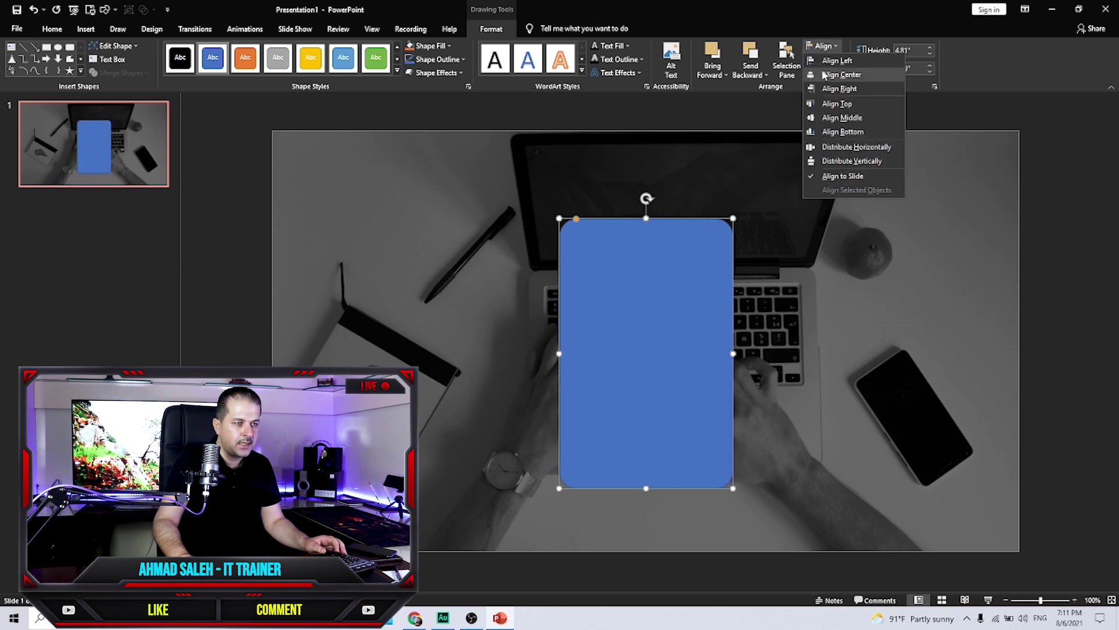
left_click(823, 119)
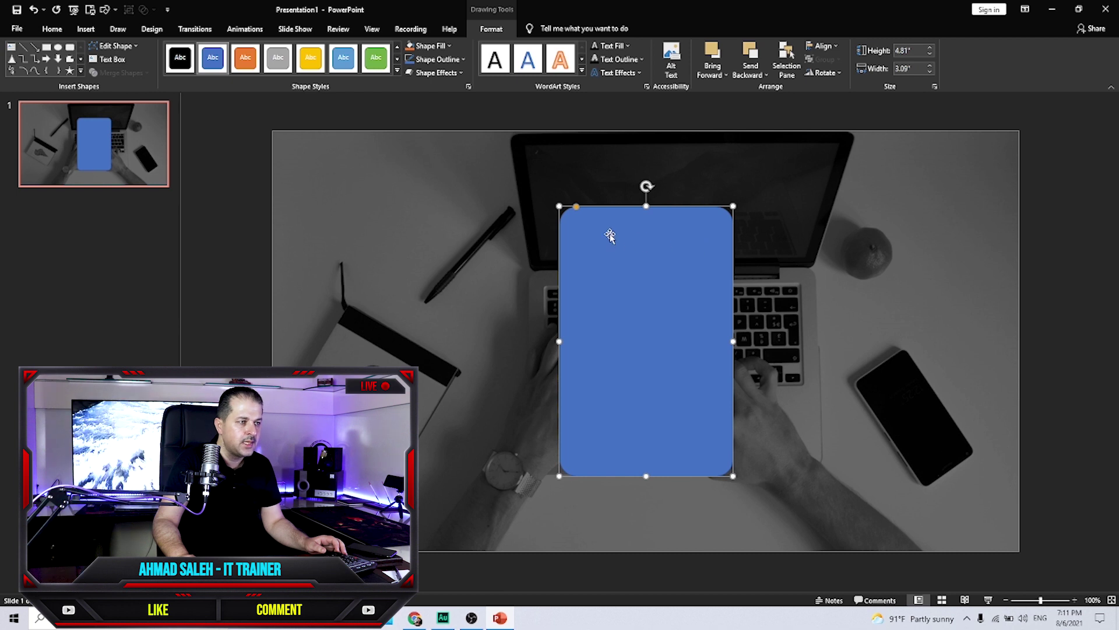
Fill the rectangle light grey and outline it with White, Background 1, Darker 15%
left_click(449, 46)
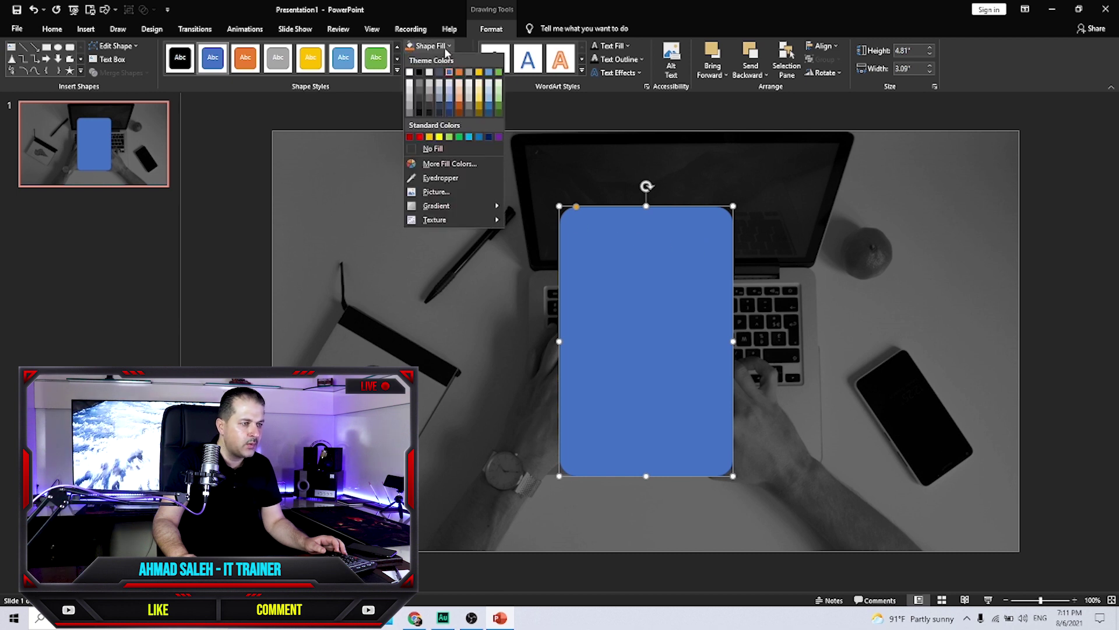
left_click(409, 105)
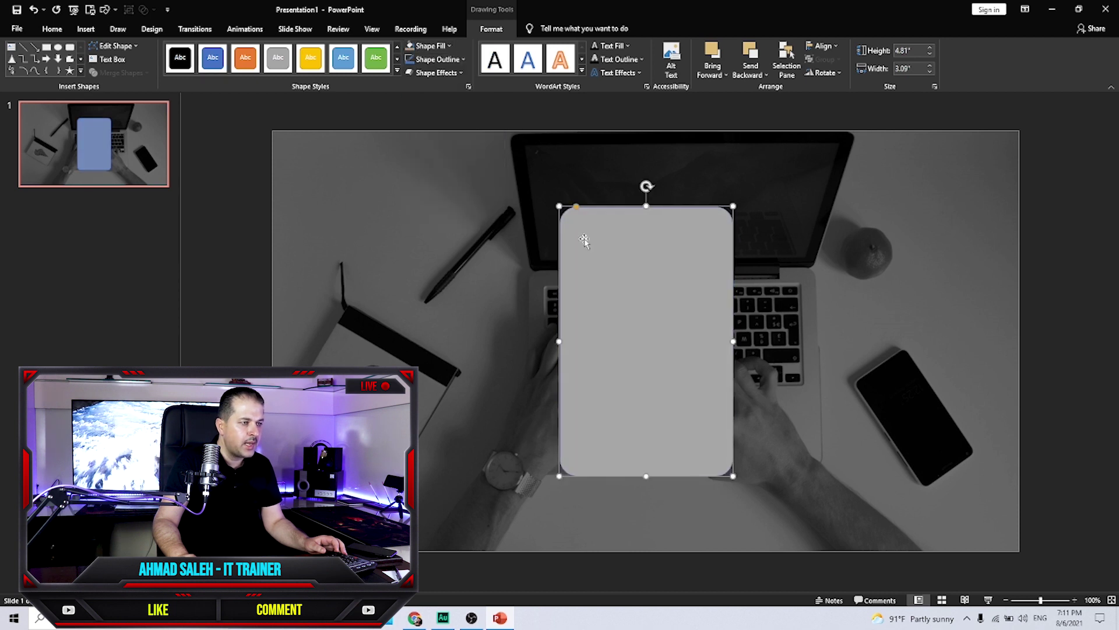
left_click(458, 62)
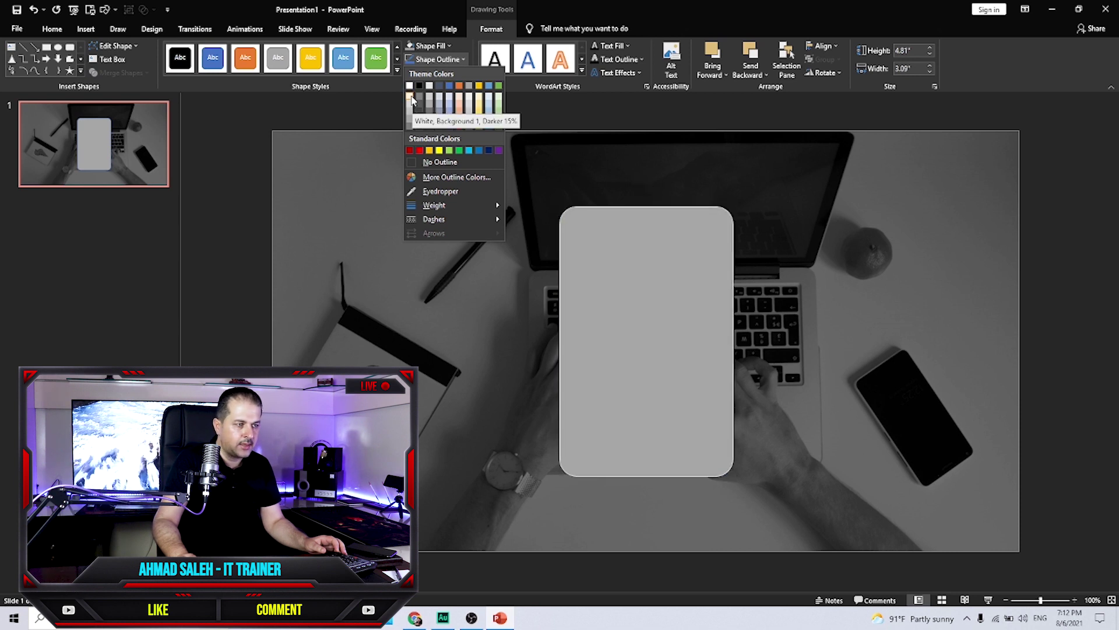
left_click(412, 100)
Set the panel's outline to 1.5 pt and its fill transparency to 56% in Format Shape
right_click(601, 227)
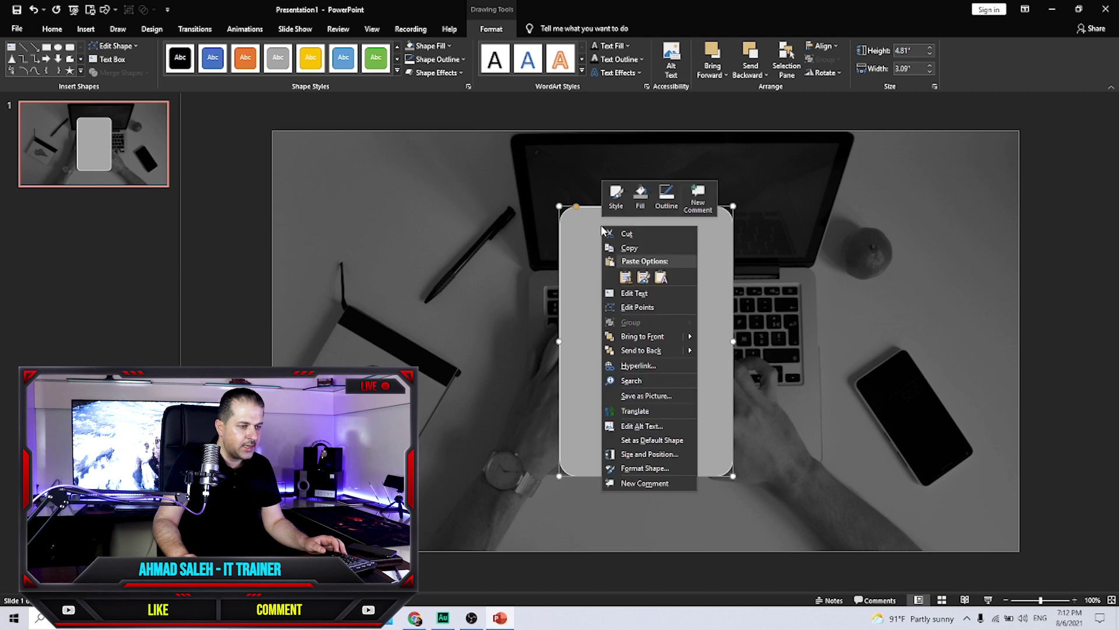
left_click(644, 467)
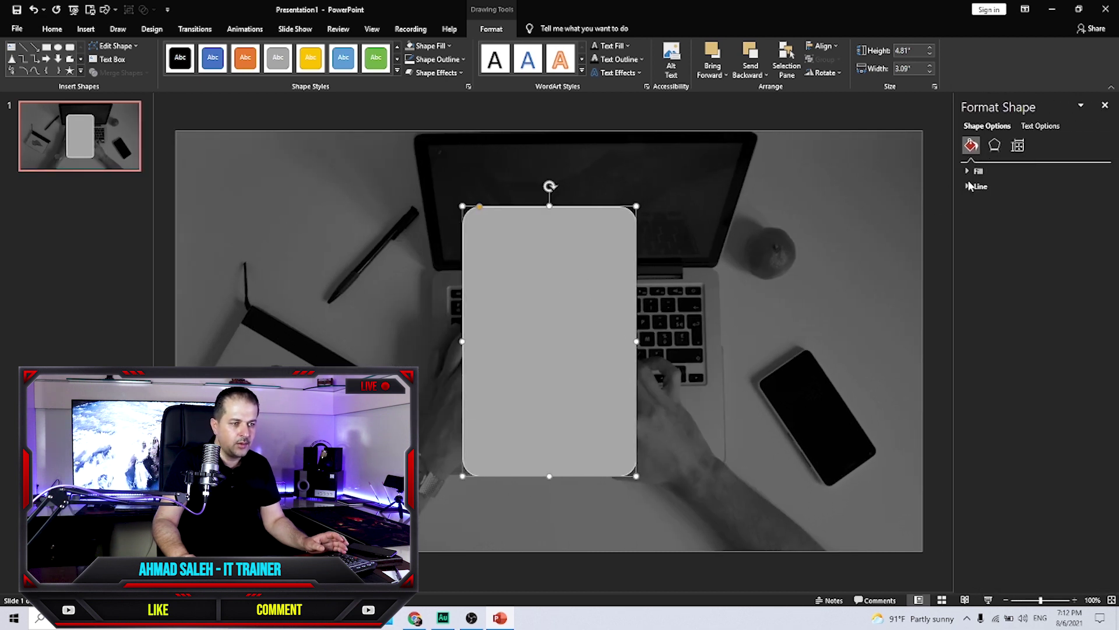
left_click(975, 186)
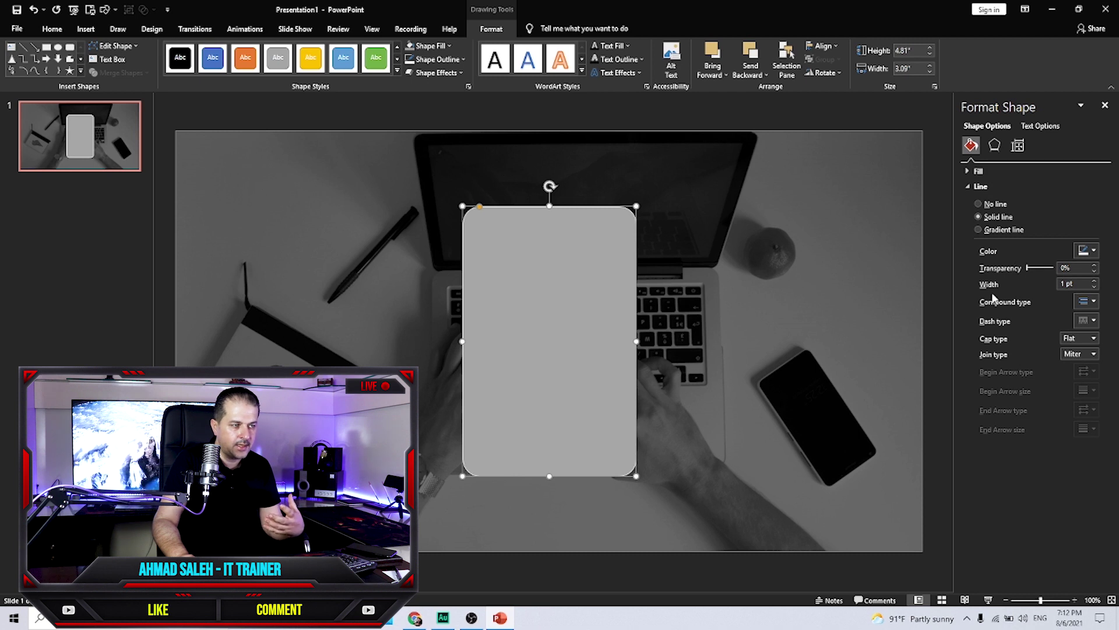
left_click(1095, 282)
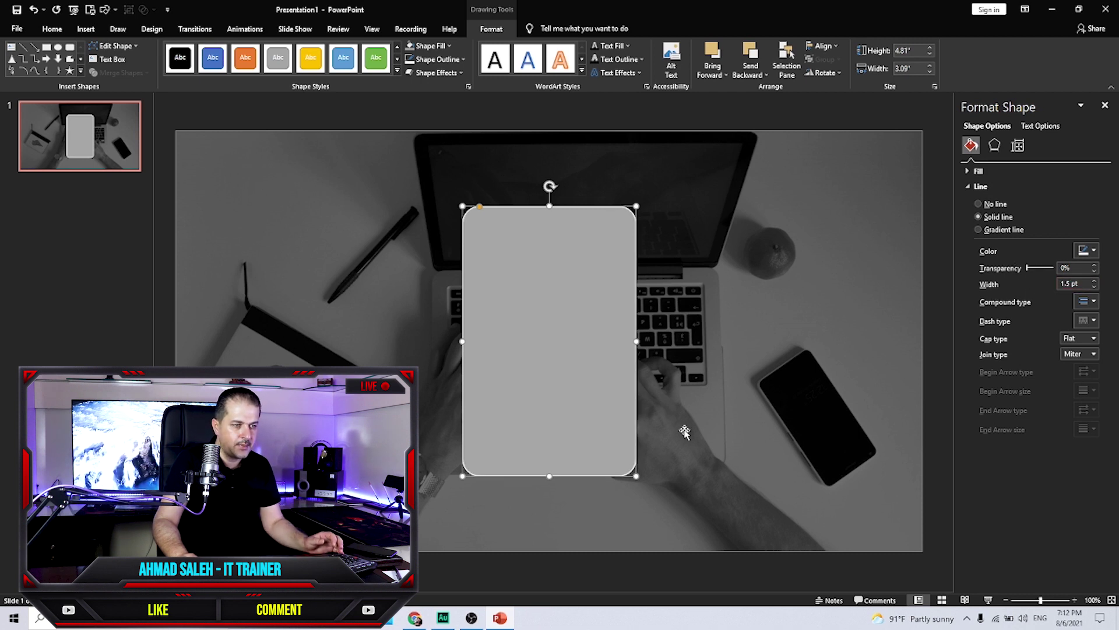
left_click(975, 171)
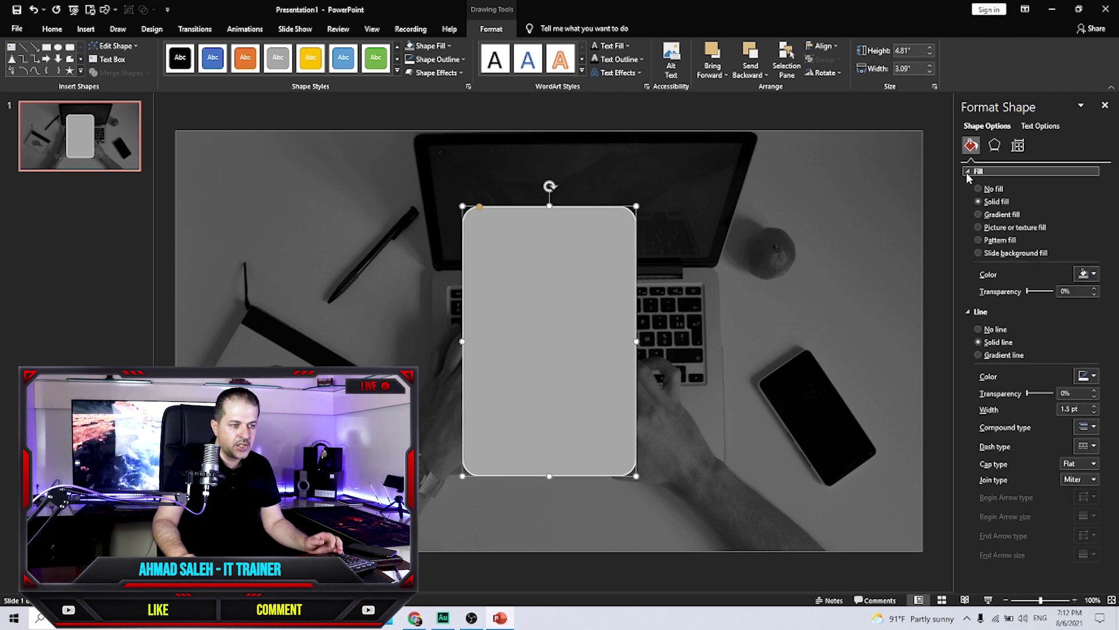
left_click_drag(1027, 292, 1039, 292)
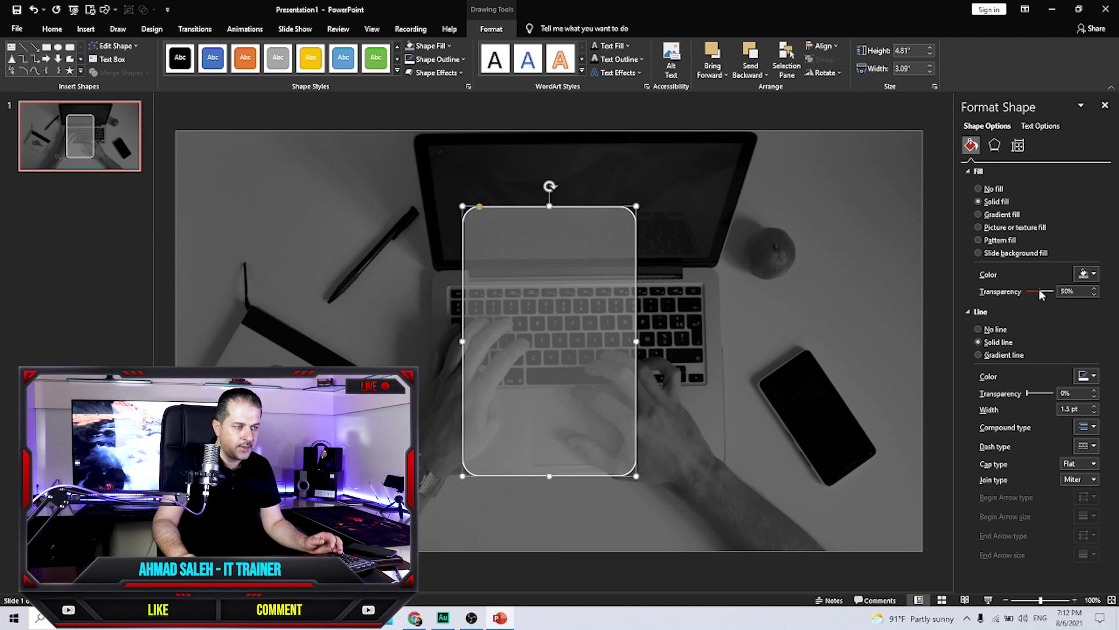
left_click_drag(1042, 293, 1044, 293)
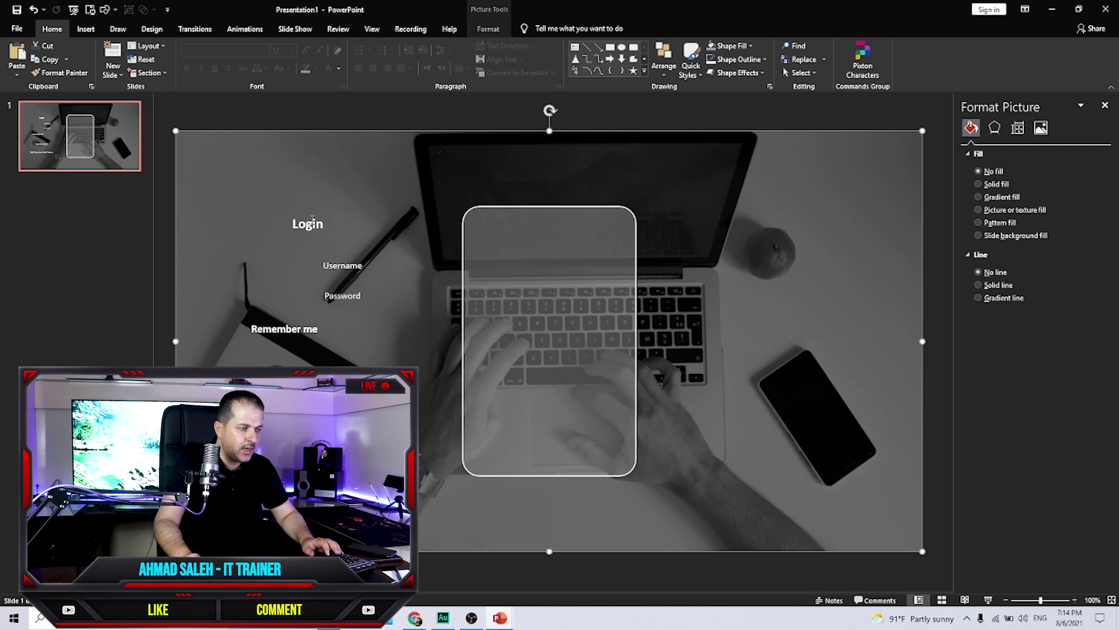
Move the Login title to the top of the panel and draw a thin rounded bar beneath it
mouse_move(313, 220)
left_mouse_down()
mouse_move(543, 215)
mouse_move(559, 236)
left_mouse_up()
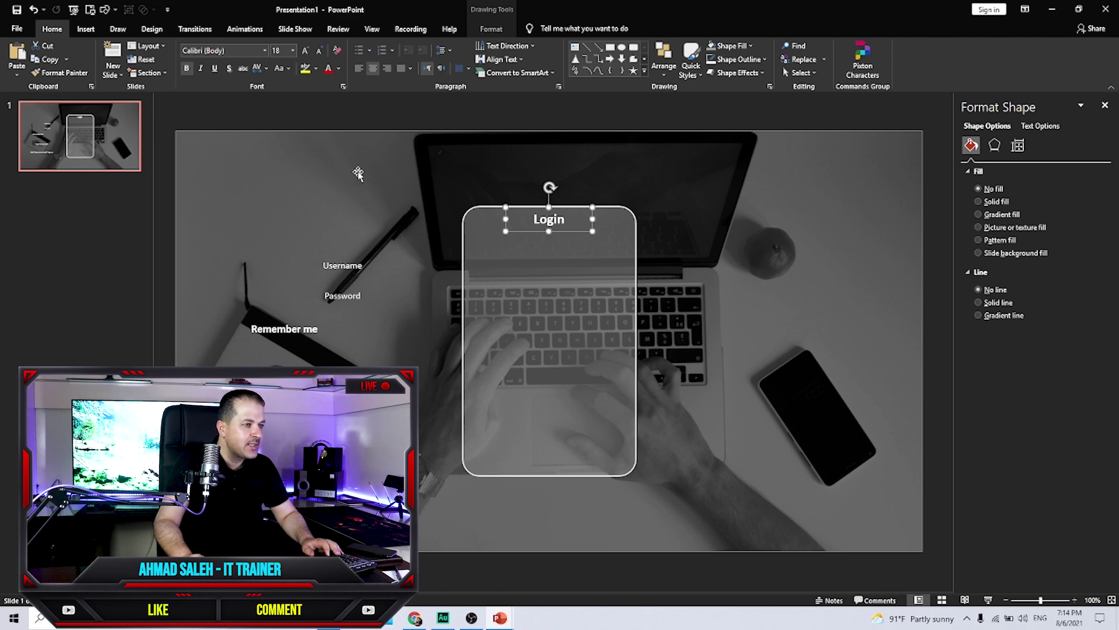
left_click(85, 29)
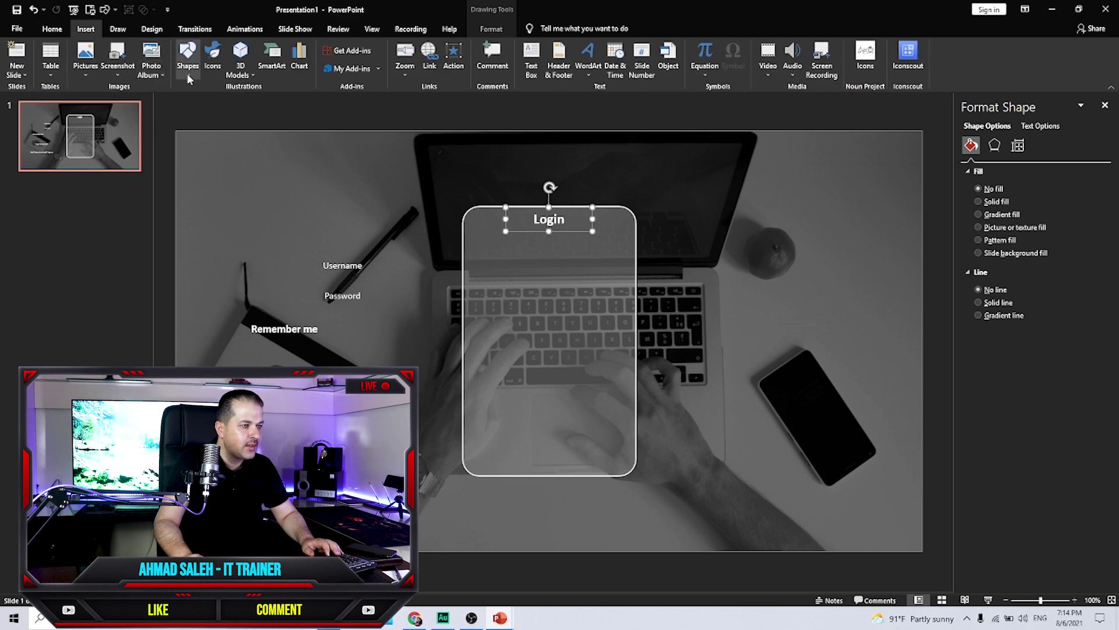
left_click(187, 73)
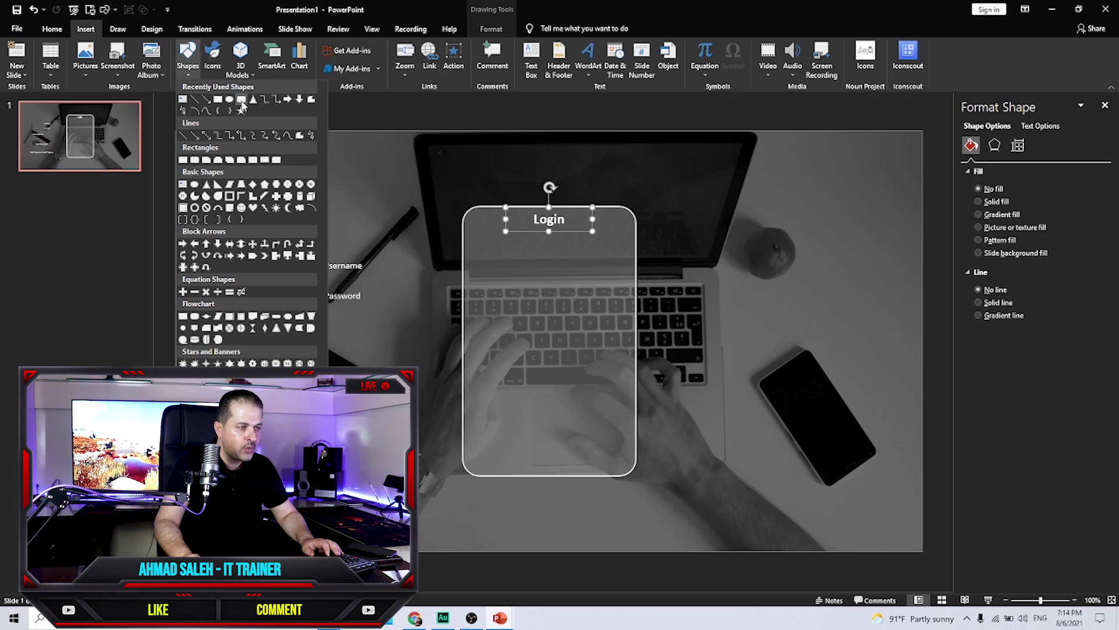
left_click(242, 105)
left_click_drag(470, 266, 627, 292)
left_click(548, 315)
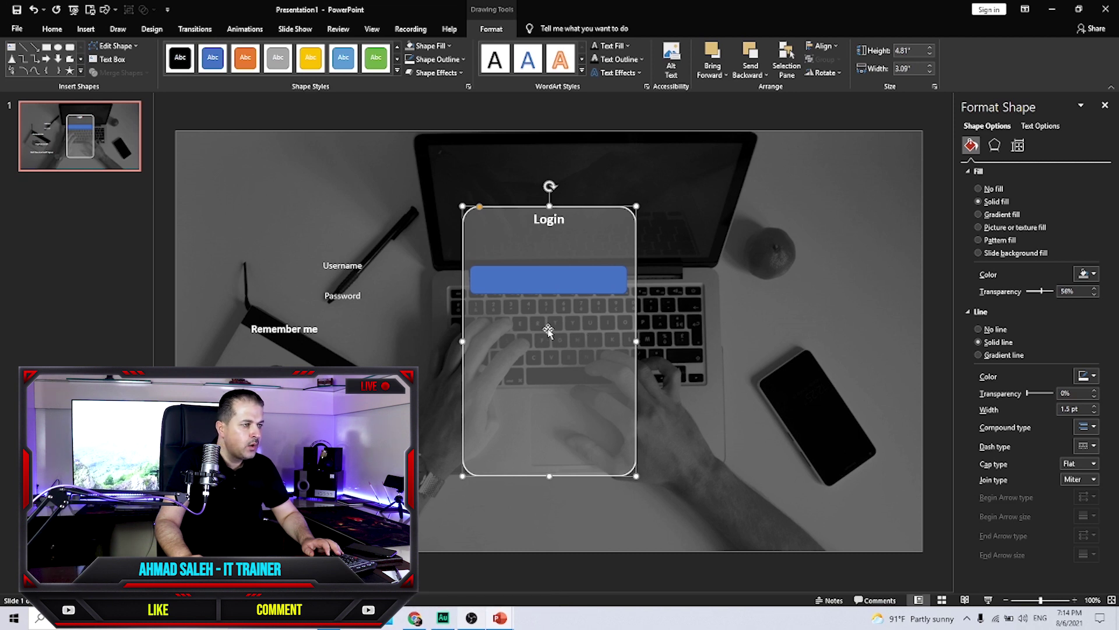
left_click(52, 28)
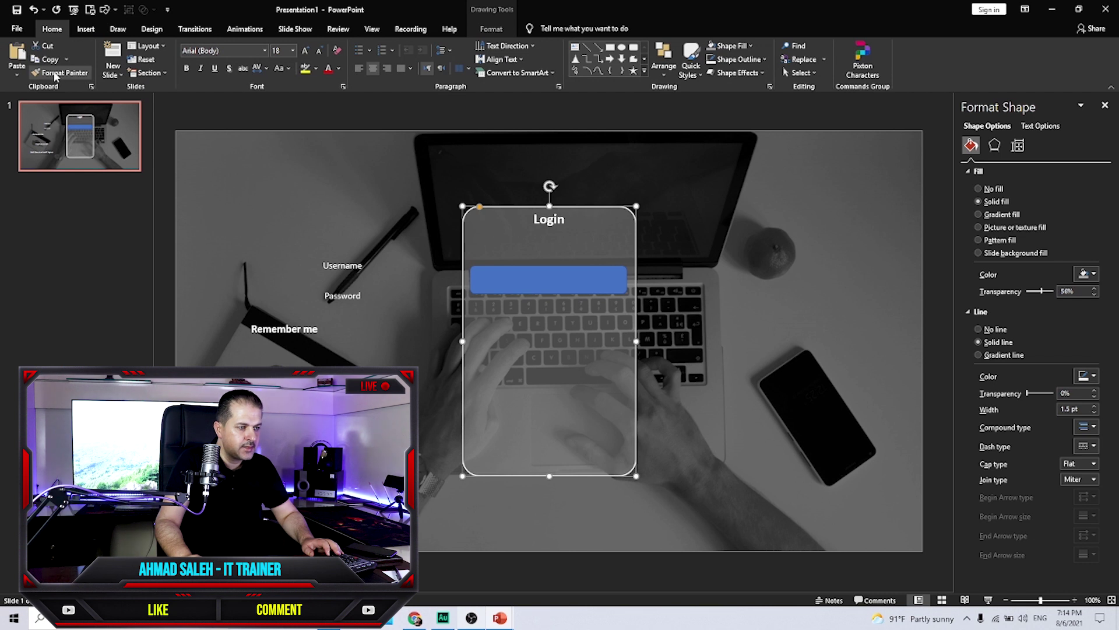
Copy the panel's translucent style onto the bar with Format Painter and nudge it up
left_click(55, 74)
left_click(505, 281)
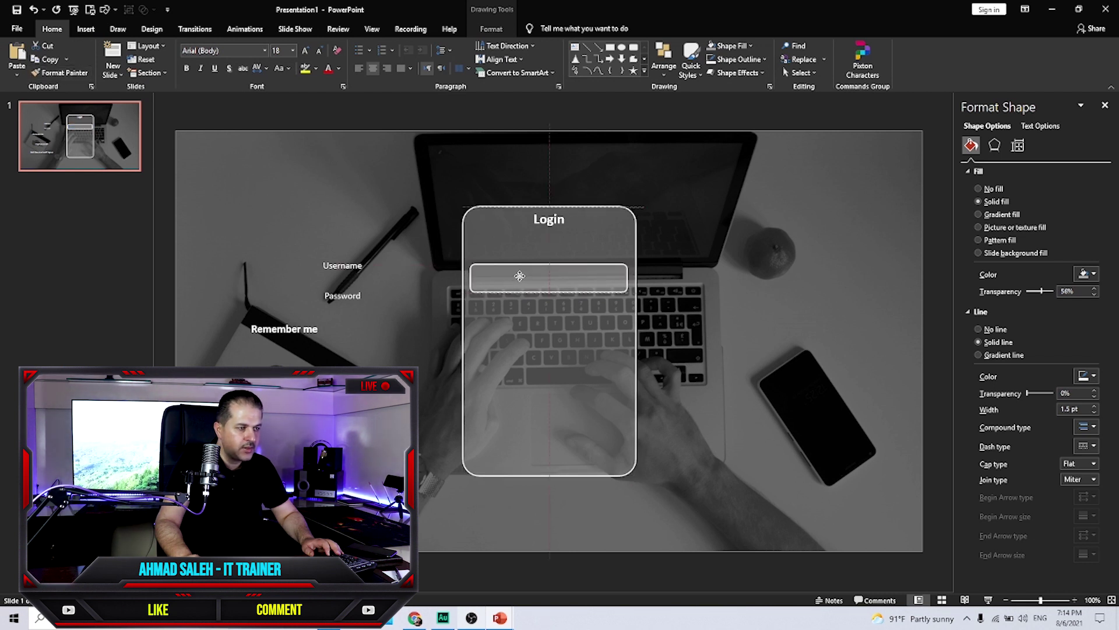
left_click_drag(519, 276, 519, 260)
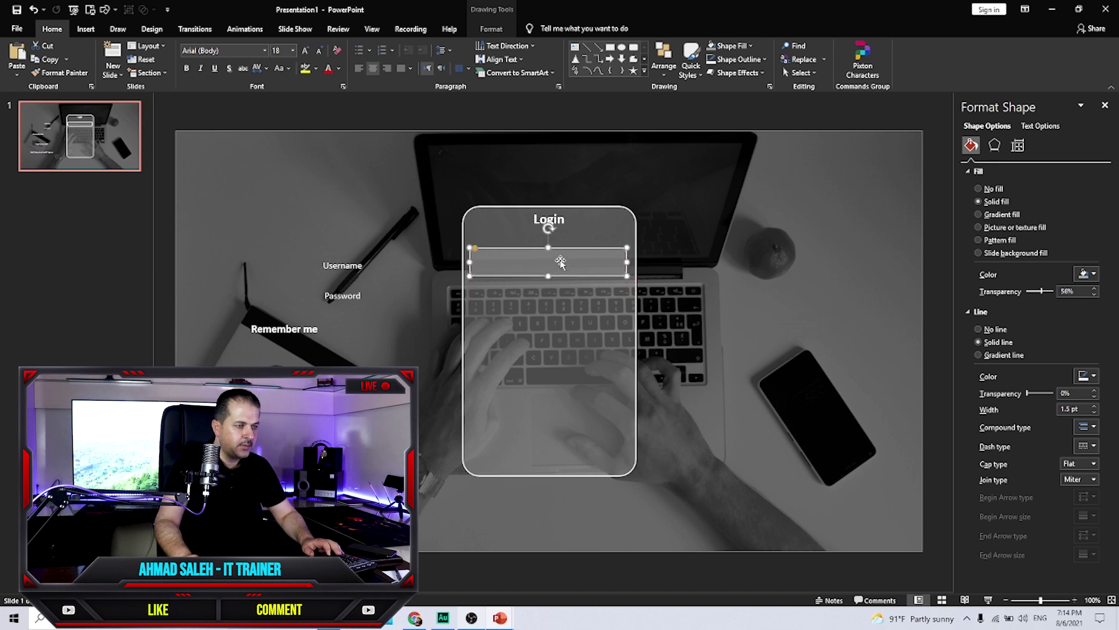
key("Up")
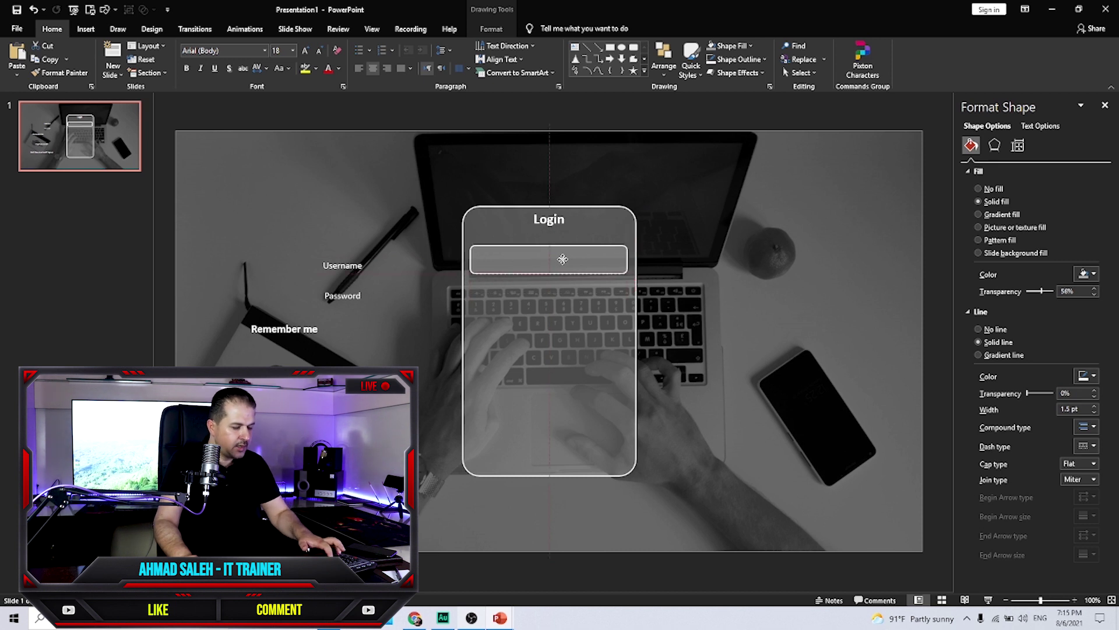
Round the input field's corners and place a duplicate field below it
key("ctrl+d")
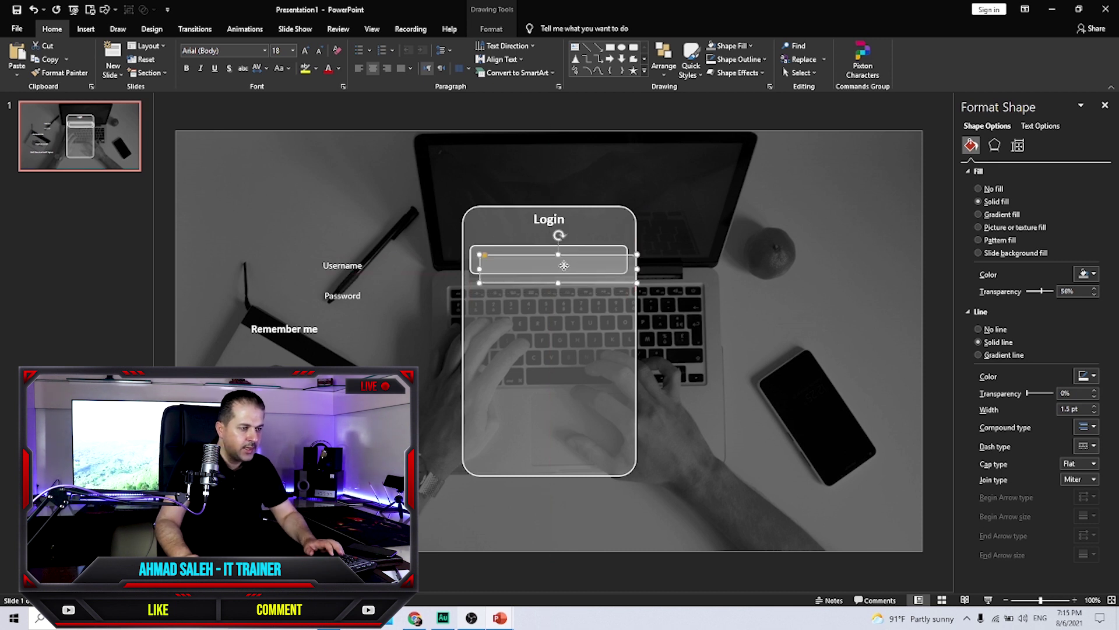
left_click_drag(564, 265, 555, 288)
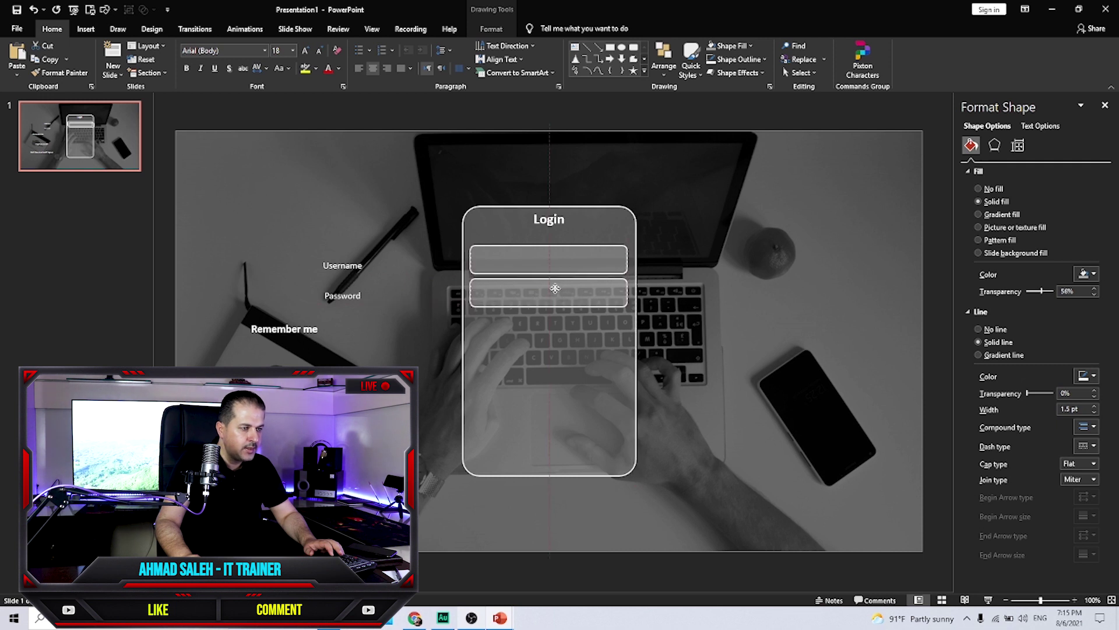
left_click(545, 259)
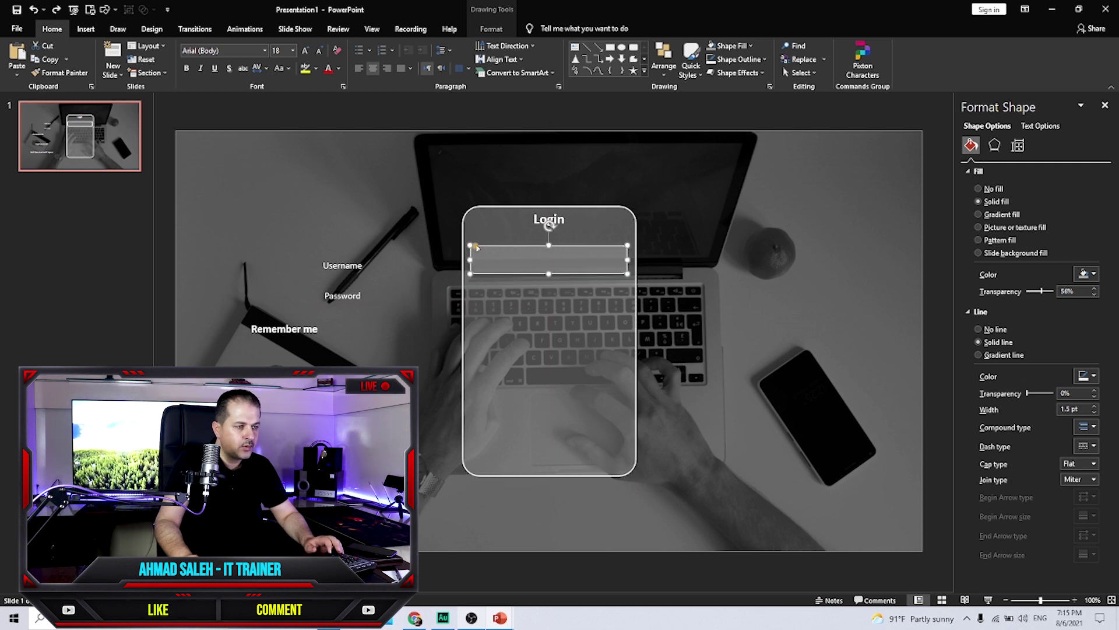
left_click_drag(475, 246, 485, 246)
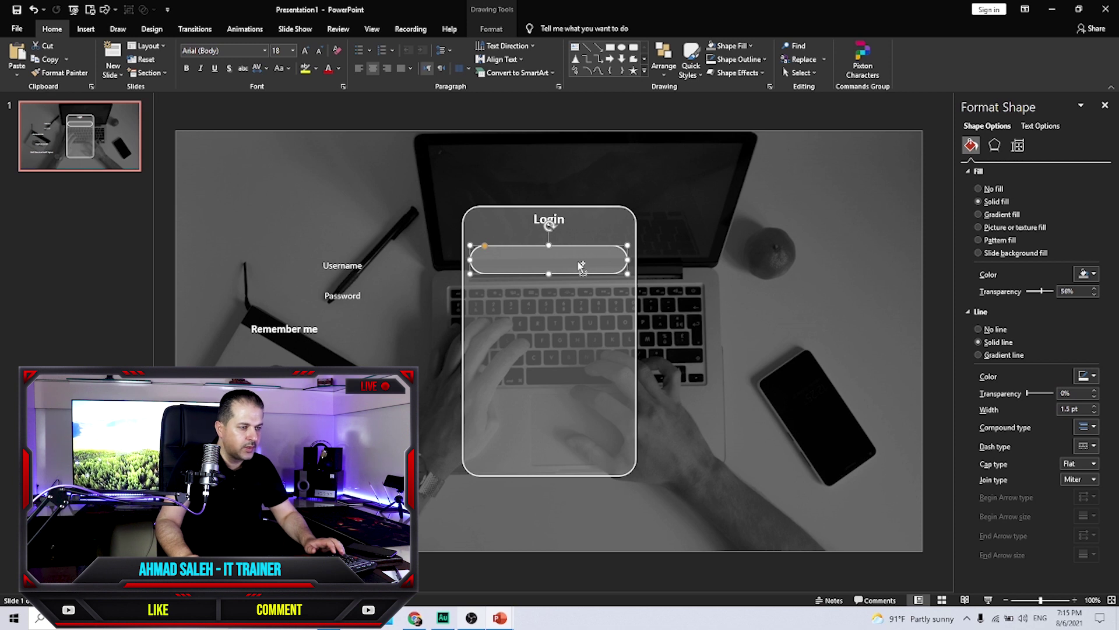
left_click_drag(582, 265, 570, 291)
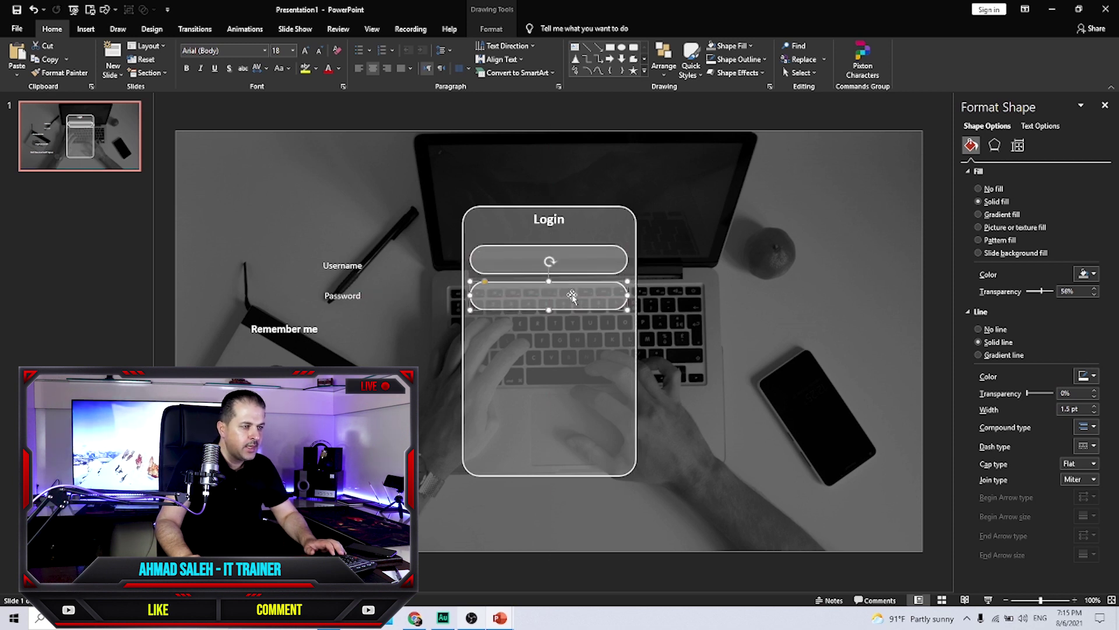
Place the Username label inside the first input field
left_click(355, 258)
left_click_drag(366, 257, 520, 251)
left_click(344, 296)
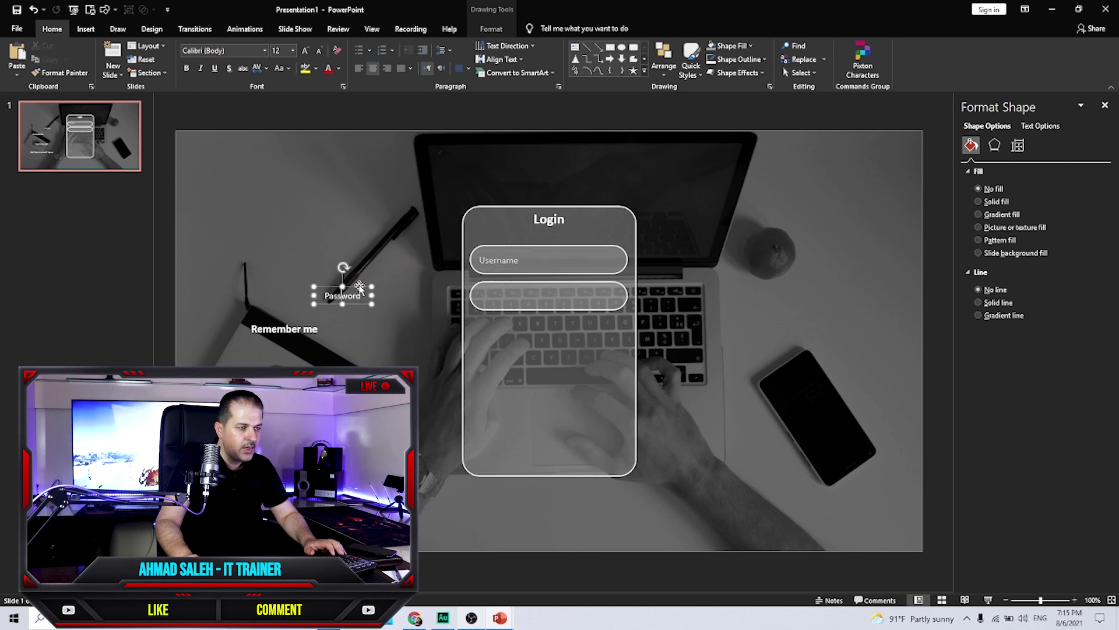
Put the Password label in the second field and move Remember me just below it
left_click_drag(360, 287, 515, 286)
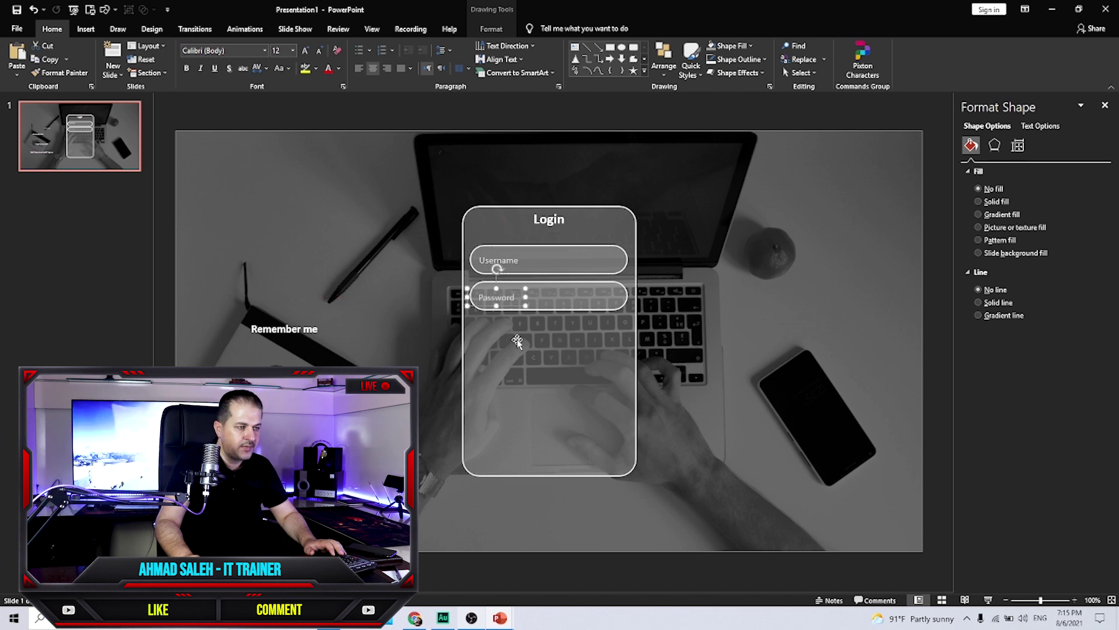
left_click(372, 313)
left_click(313, 319)
left_click_drag(314, 318, 553, 311)
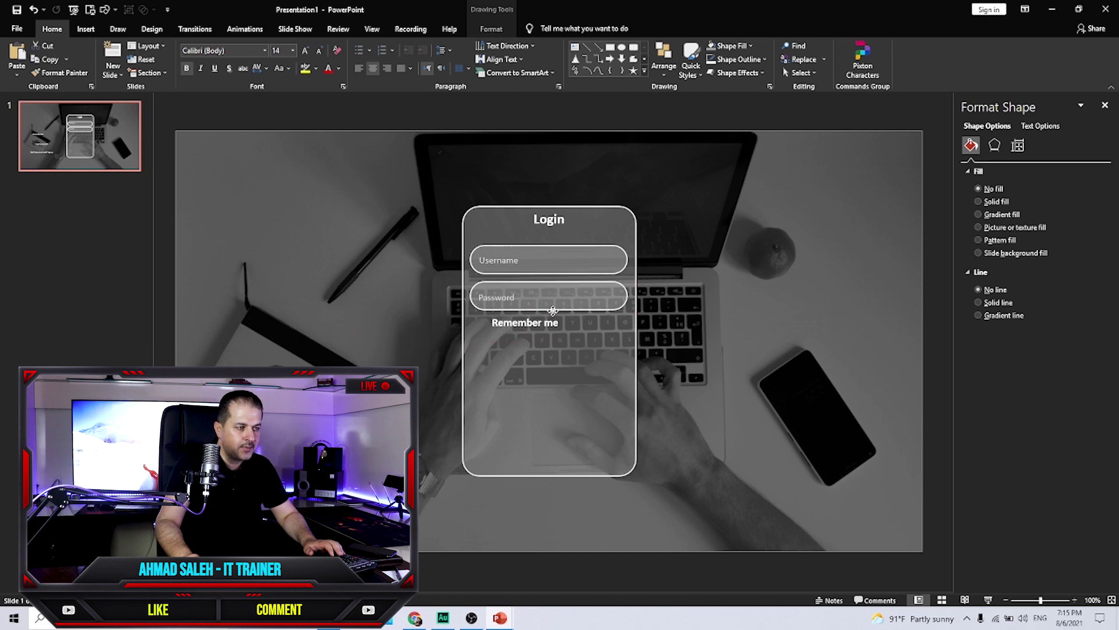
left_click_drag(553, 310, 551, 313)
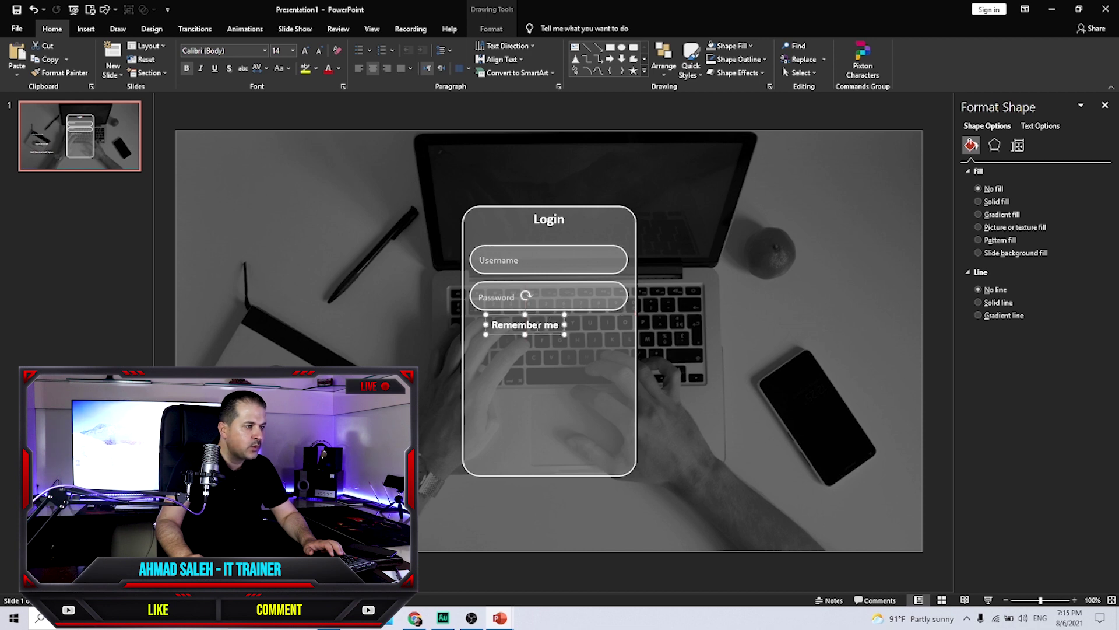
left_click(85, 28)
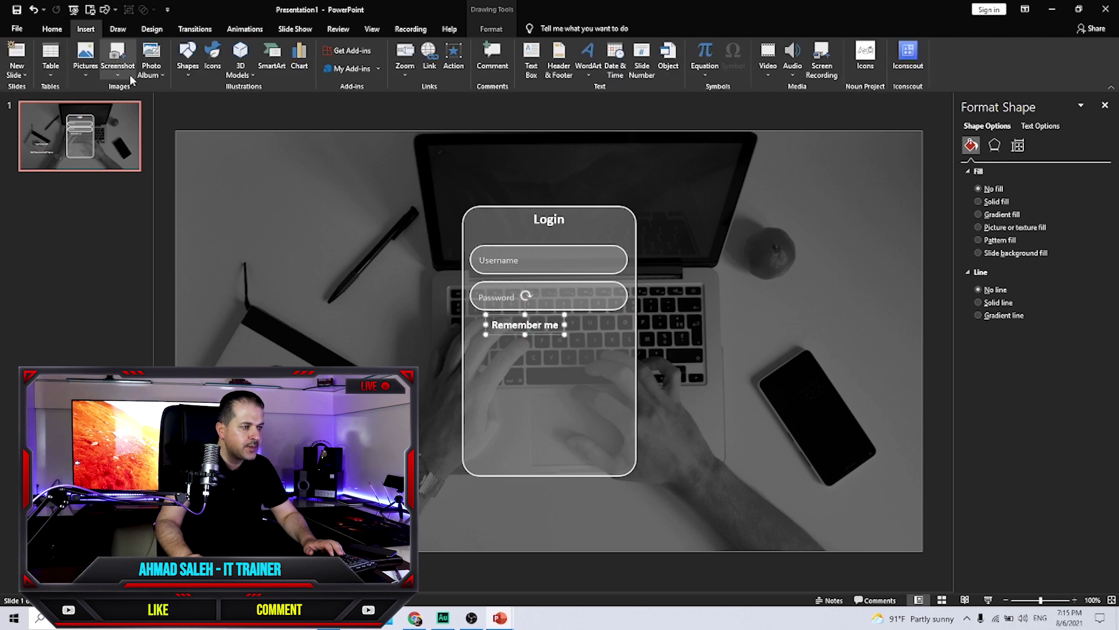
Draw a small rectangle square beside the Remember me text
left_click(186, 66)
left_click(218, 105)
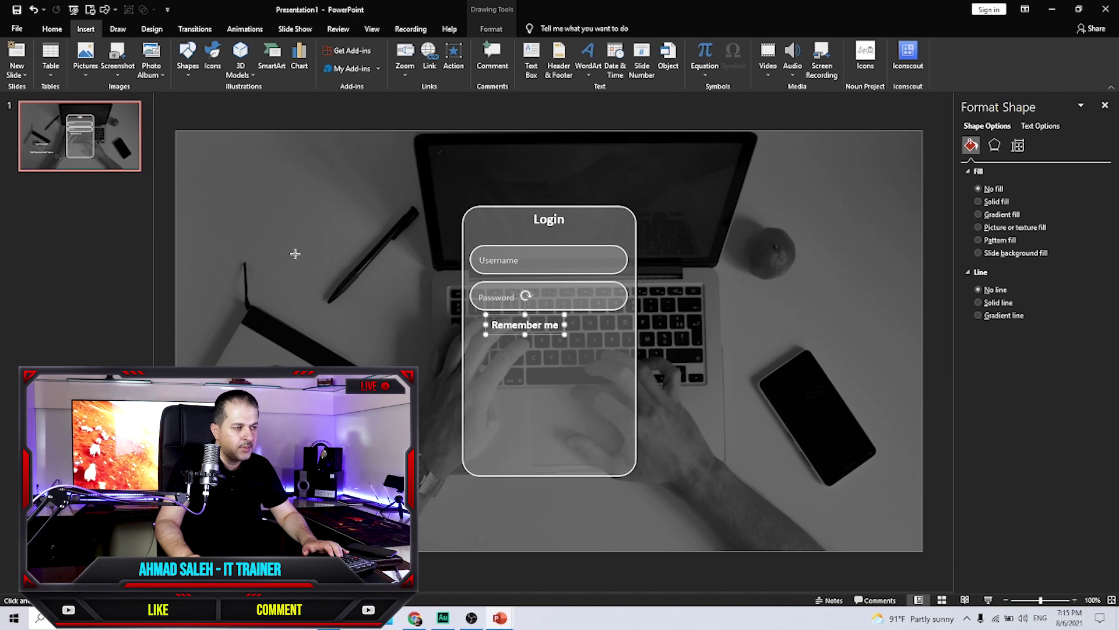
left_click_drag(295, 253, 475, 363)
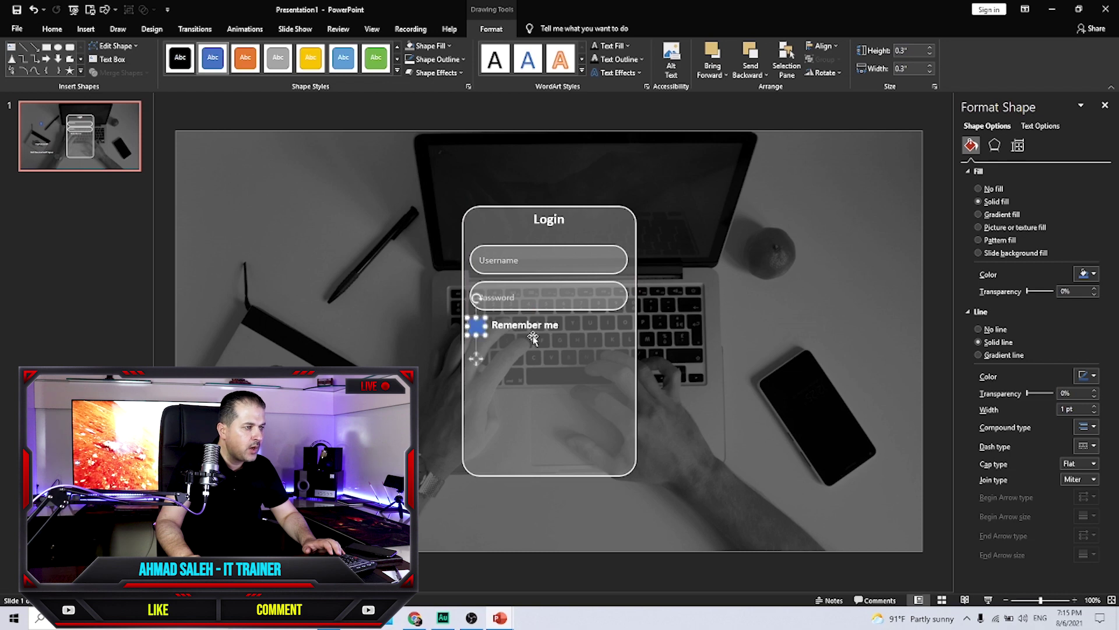
Copy the login card's translucent fill and white outline onto the square with Format Painter
left_click(587, 352)
left_click(86, 29)
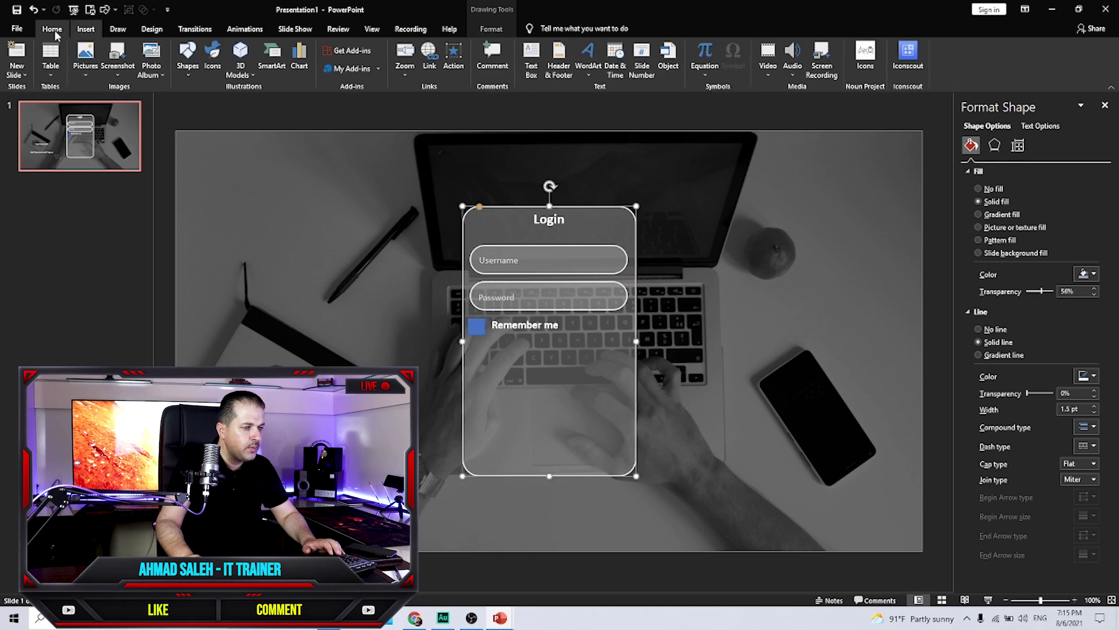
left_click(52, 29)
left_click(52, 73)
left_click(477, 326)
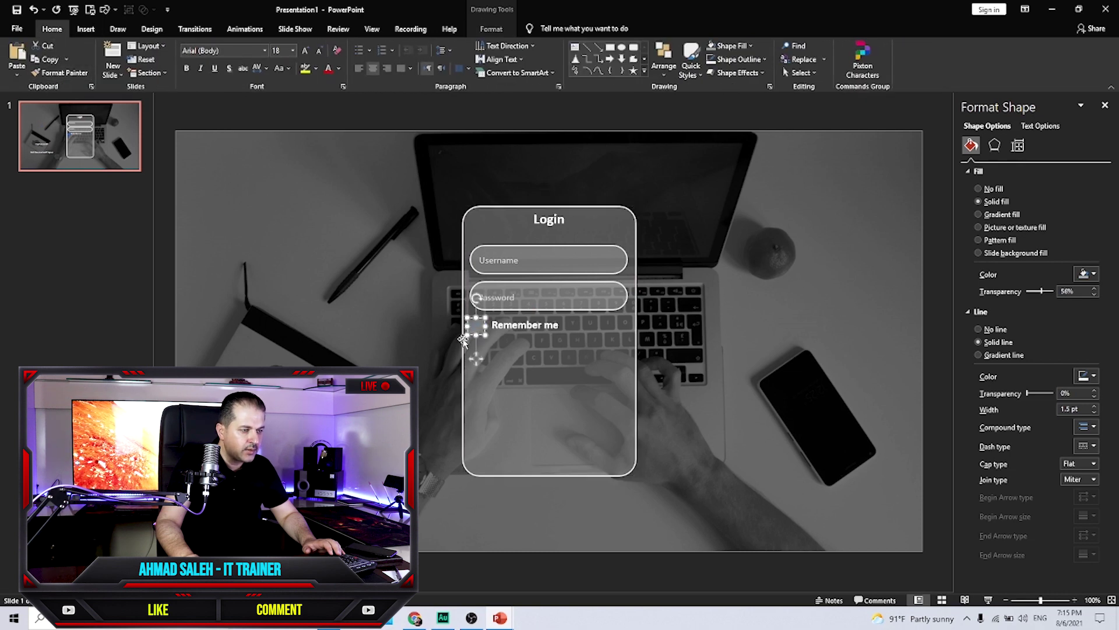
Align the checkbox, then copy the Password field below Remember me as the button
left_click_drag(476, 359, 479, 356)
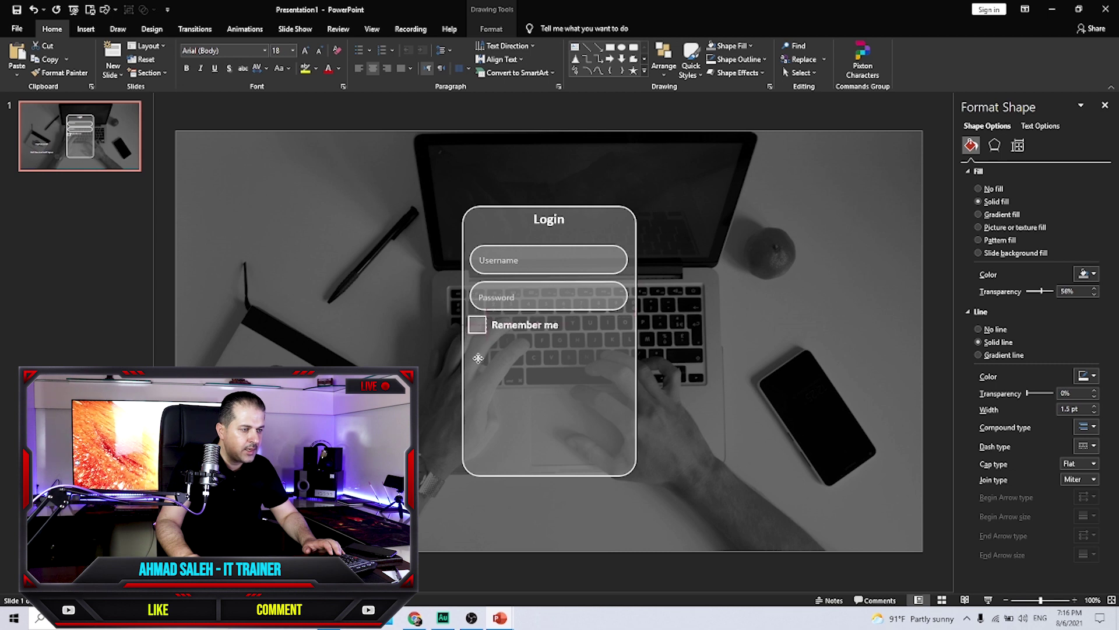
left_click(405, 333)
left_click(573, 309)
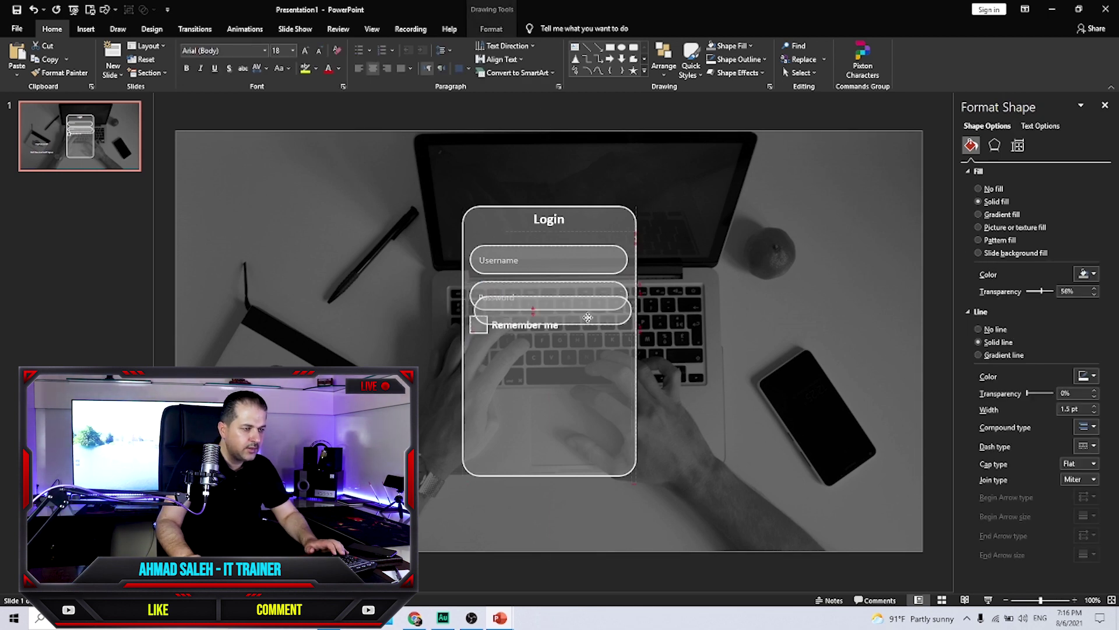
mouse_move(594, 316)
left_mouse_down()
mouse_move(586, 303)
mouse_move(586, 382)
left_mouse_up()
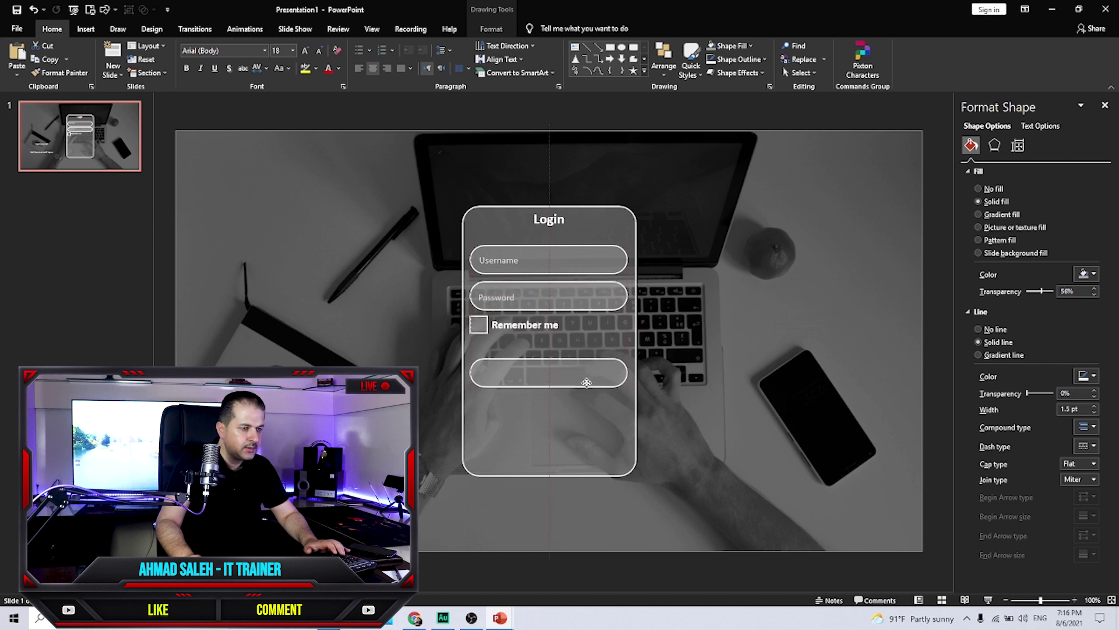
Copy the Login heading down and centre it on the new button
left_click(551, 220)
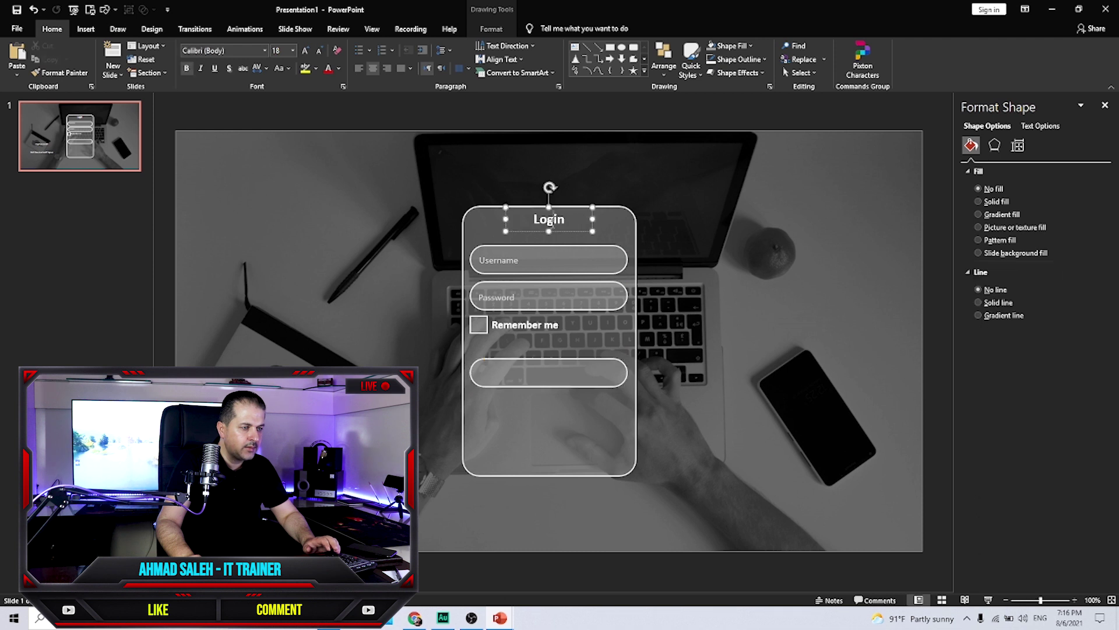
left_click(567, 236)
left_click(567, 233)
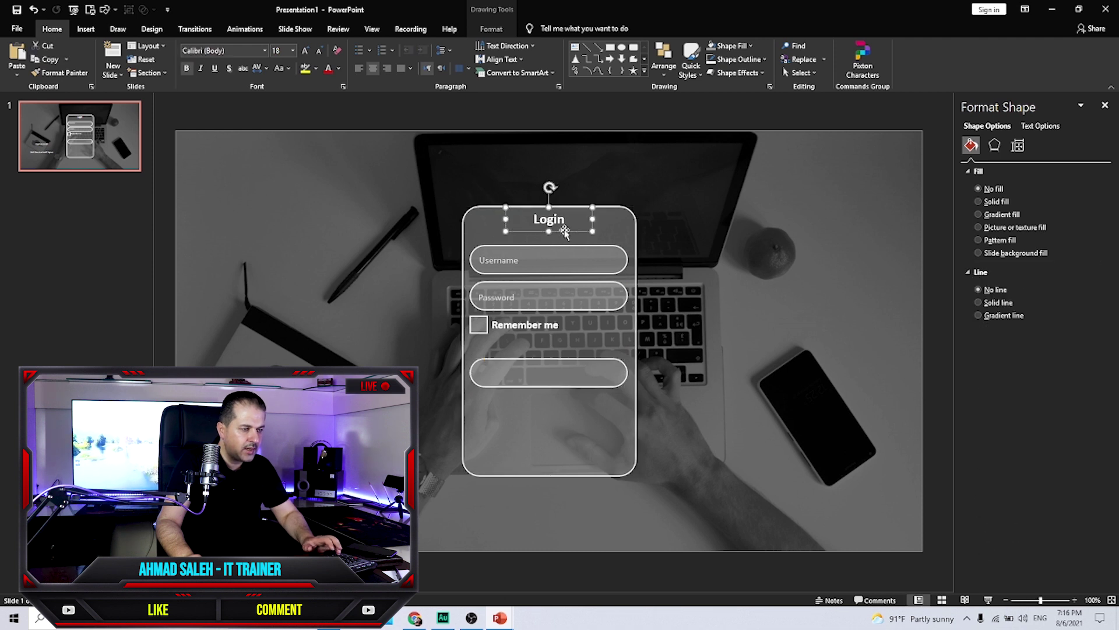
left_click_drag(567, 233, 565, 387)
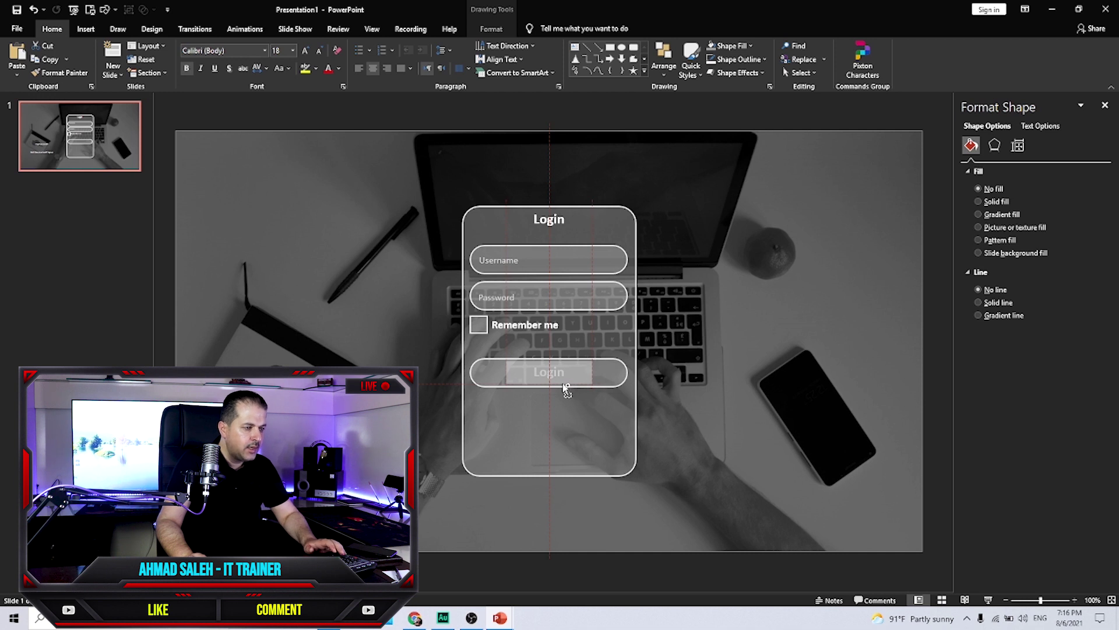
left_click_drag(565, 388, 565, 387)
Place Forgot password? under the Login button and the sign-up line at the card's bottom
left_click(307, 363)
left_click_drag(308, 363, 574, 393)
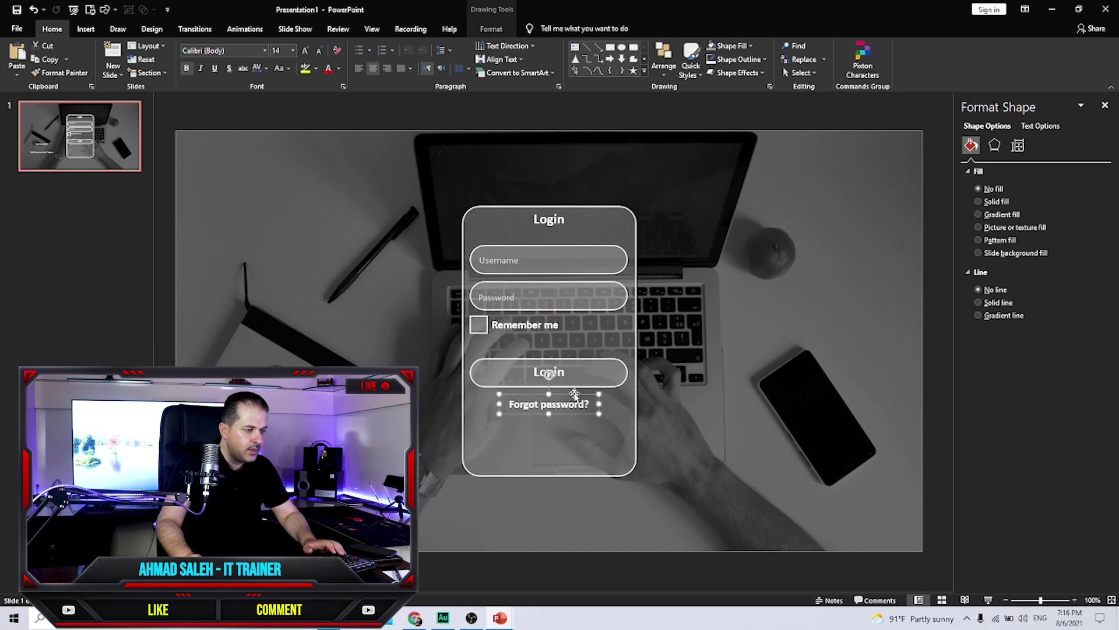
left_click_drag(262, 443, 556, 454)
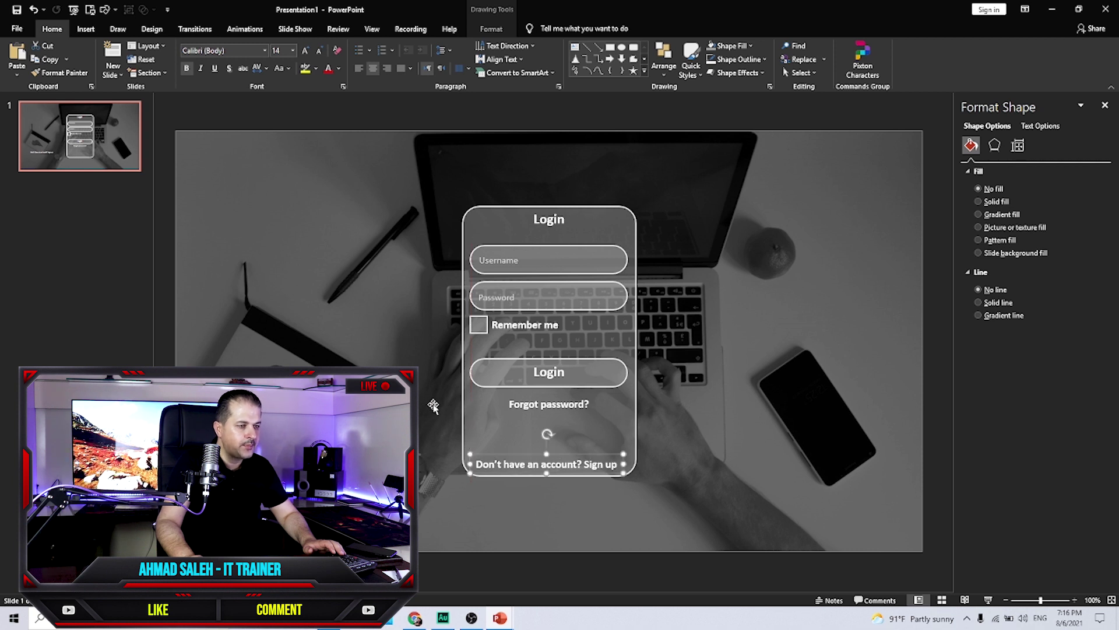
Draw an arc shape and give it a light outline colour
left_click(427, 383)
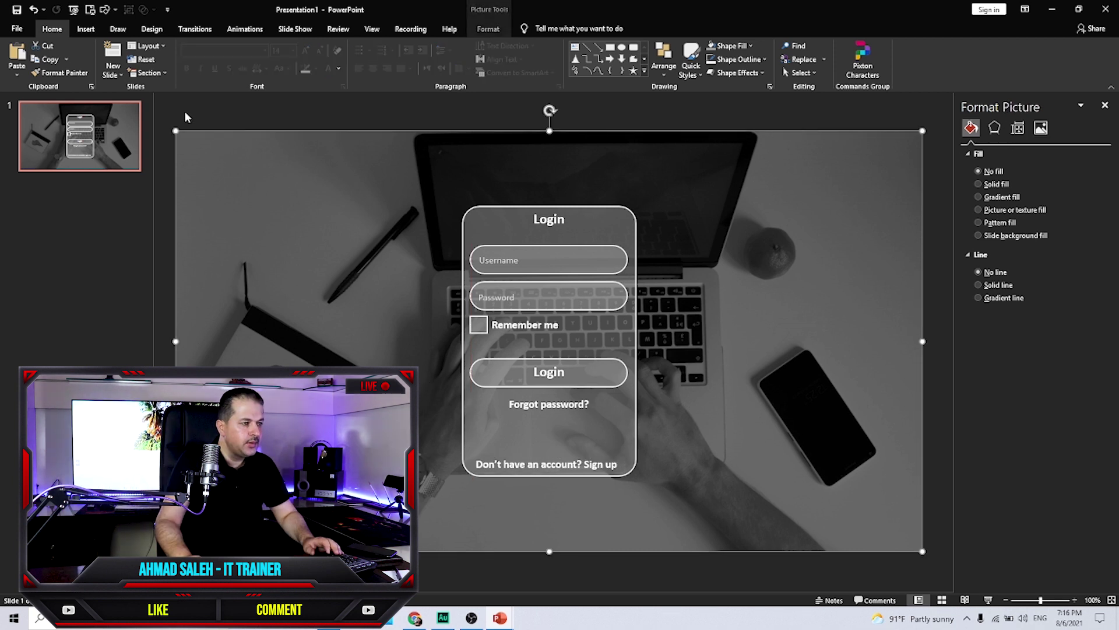
left_click(86, 30)
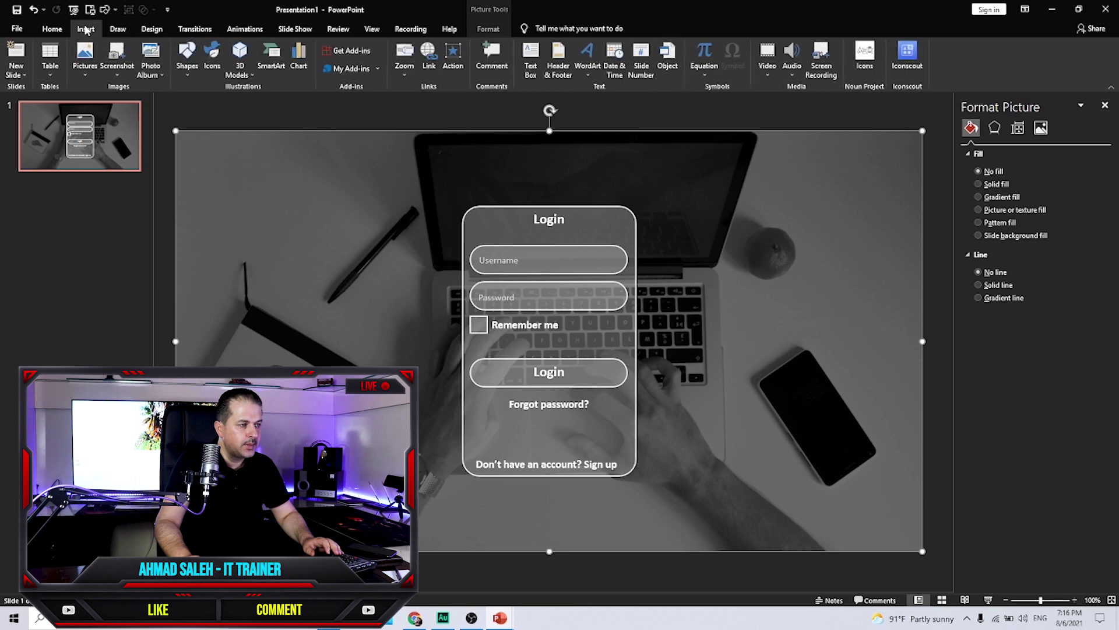
left_click(187, 59)
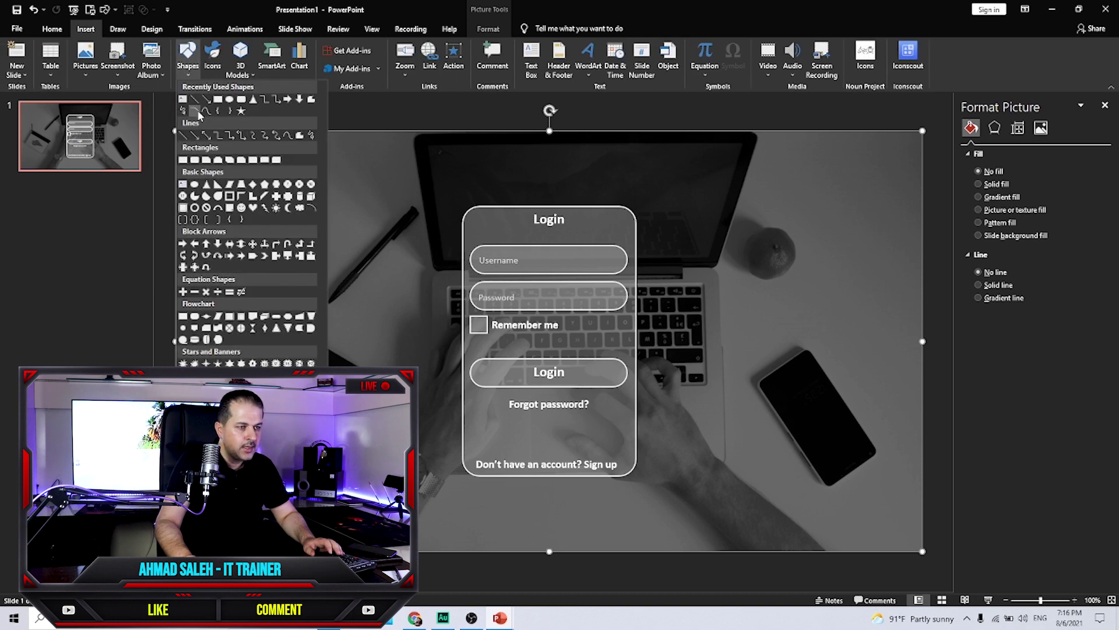
left_click(194, 111)
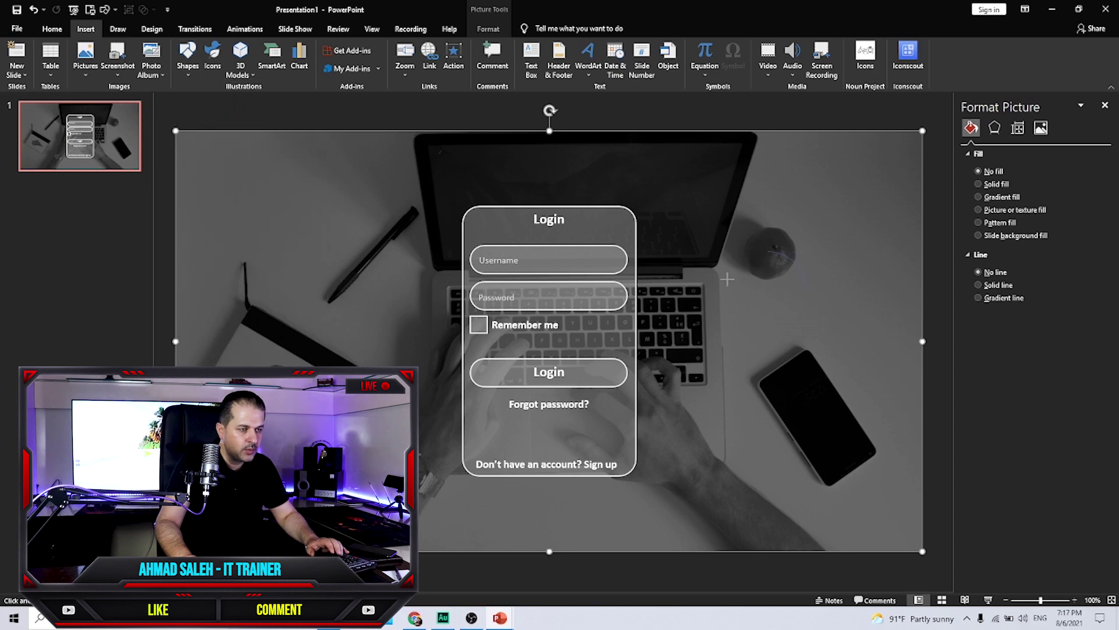
left_click_drag(710, 289, 805, 338)
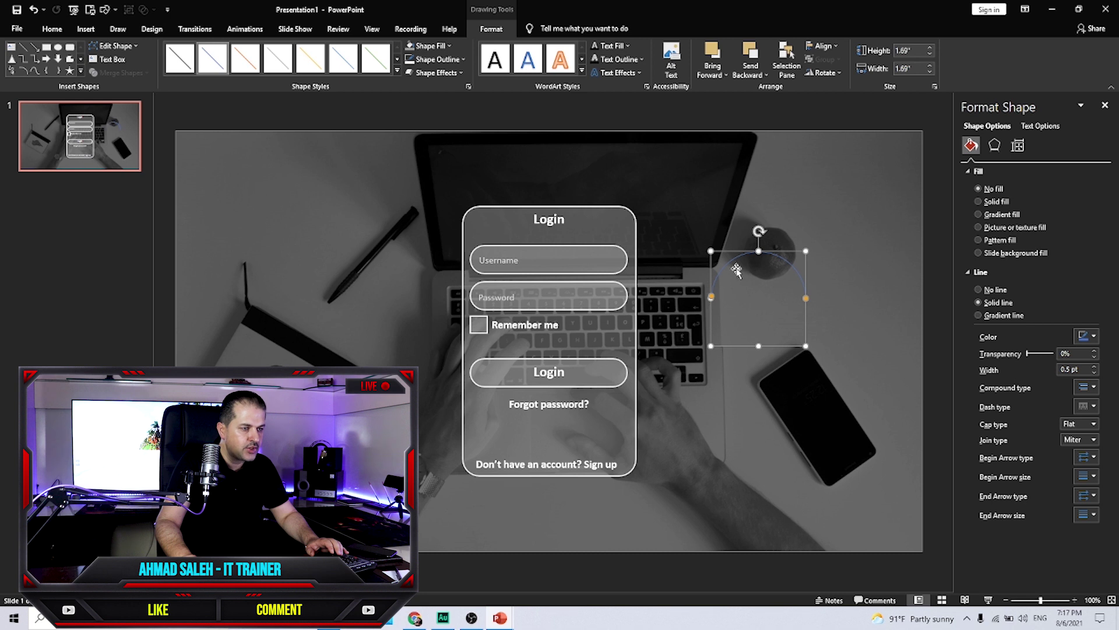
left_click_drag(755, 254, 739, 264)
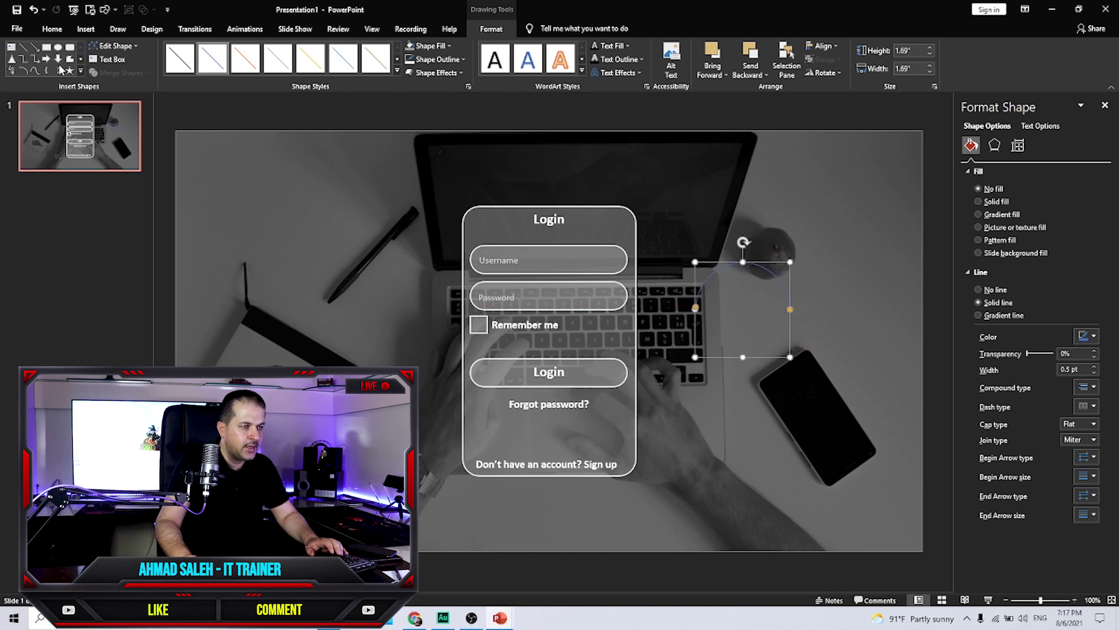
left_click(430, 45)
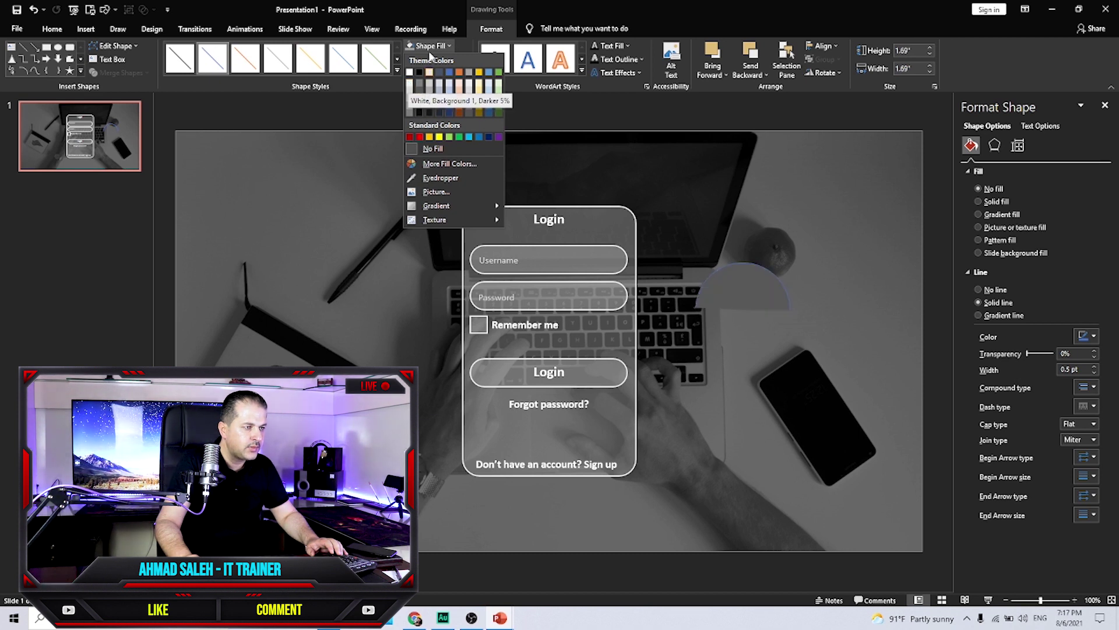
left_click(434, 59)
left_click(434, 59)
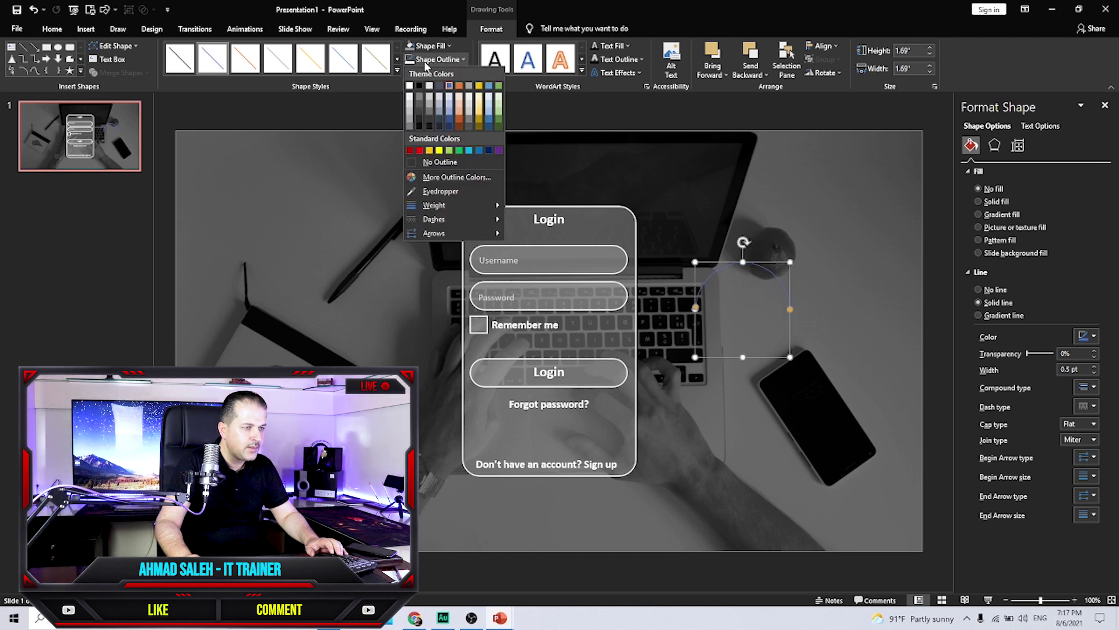
left_click(410, 107)
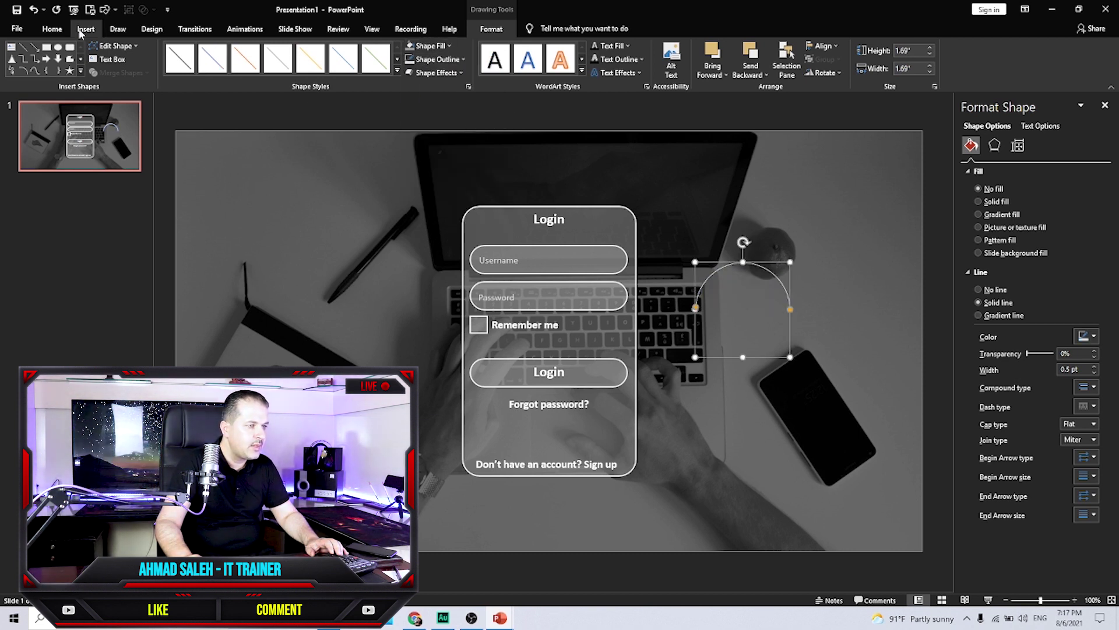
Draw a small circle above the arc with no fill
left_click(86, 29)
left_click(187, 61)
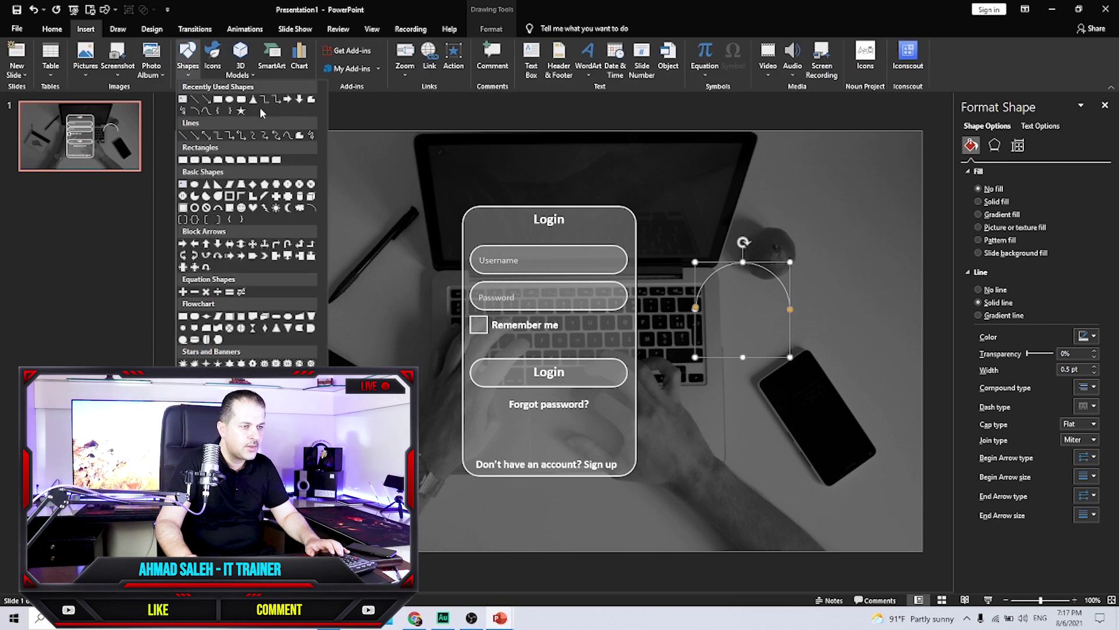
left_click(222, 99)
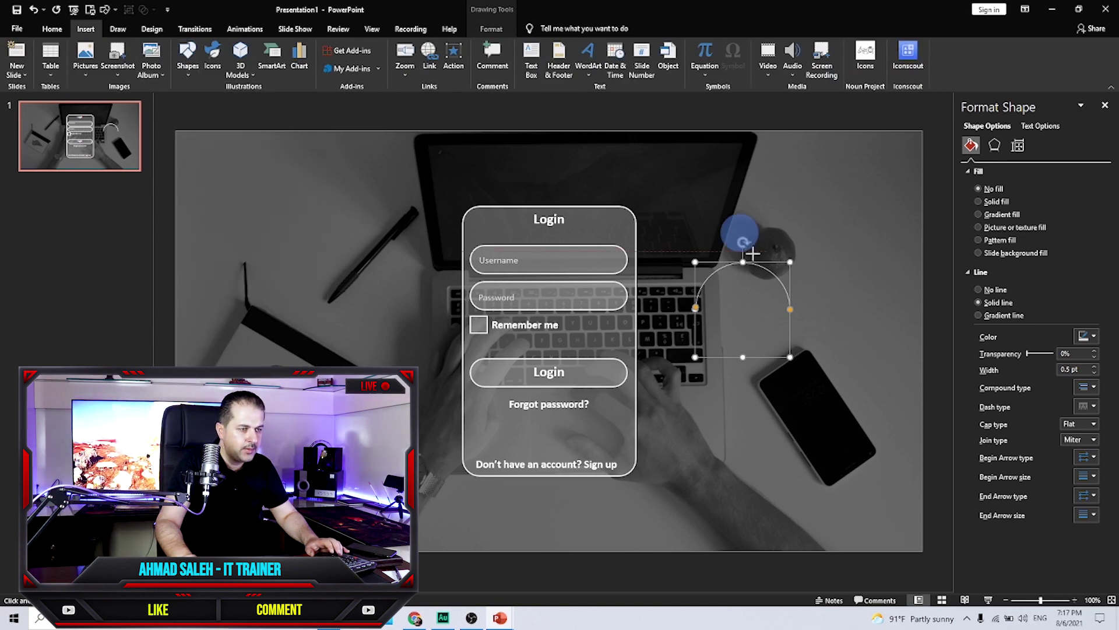
left_click_drag(755, 257, 755, 241)
left_click(447, 46)
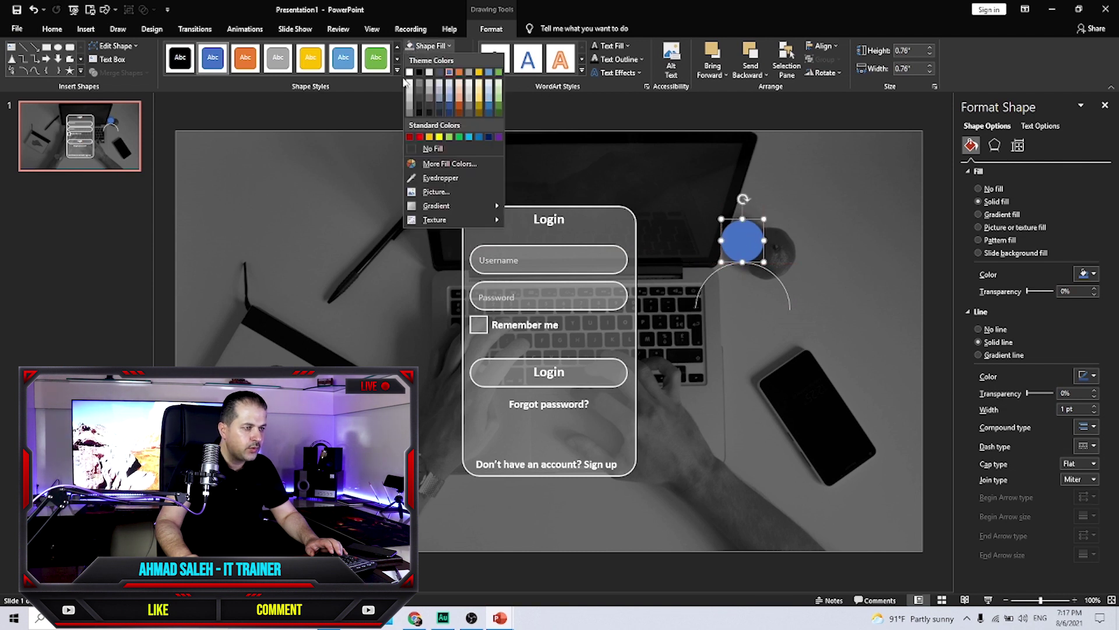
left_click(432, 147)
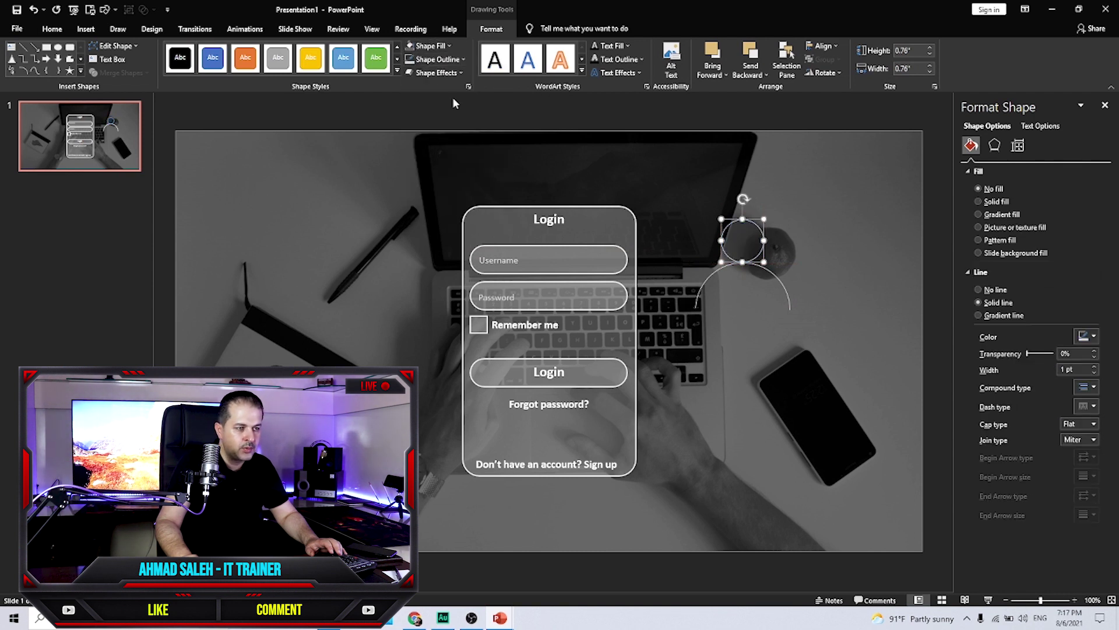
Group the circle and arc, shrink to about 0.57 x 0.39 in, place at the Username field's right end
left_click(754, 293)
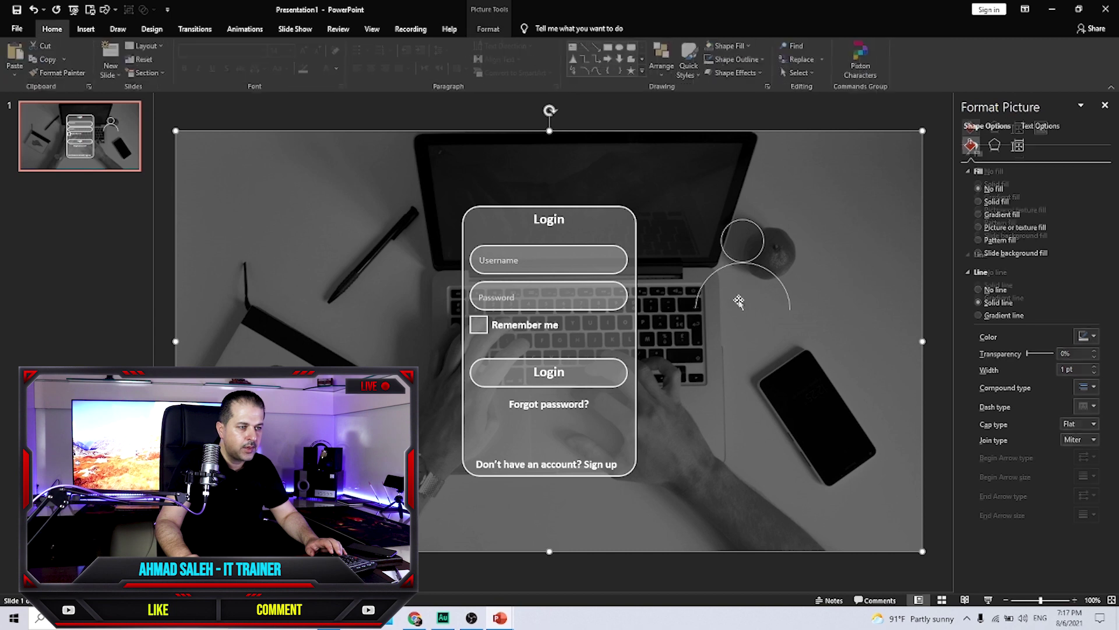
left_click(716, 273)
left_click(742, 243, "shift")
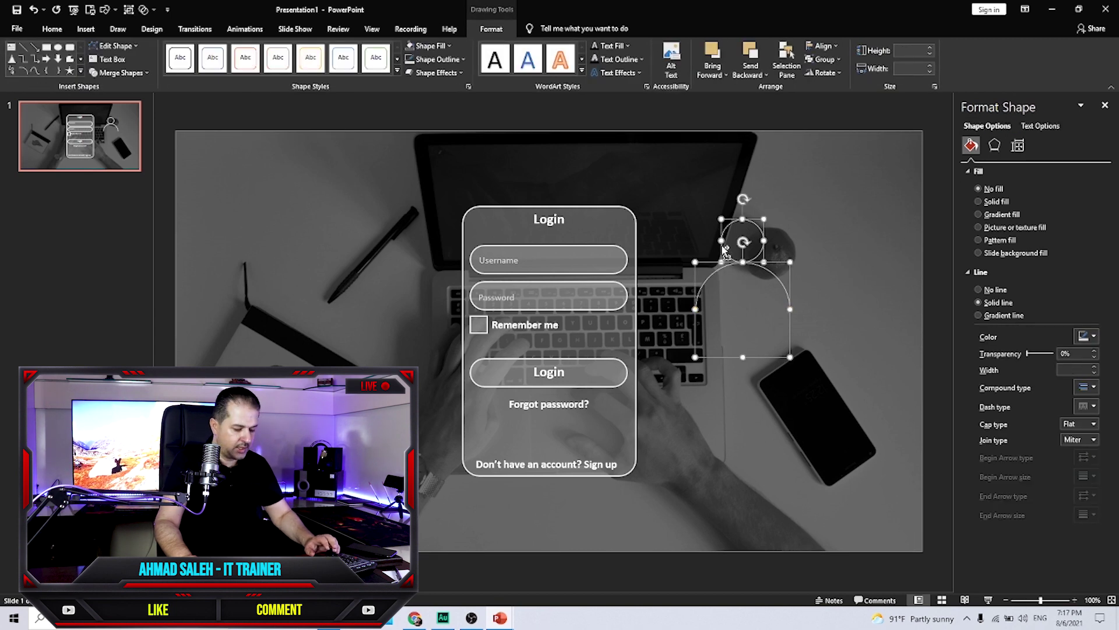
key("ctrl+g")
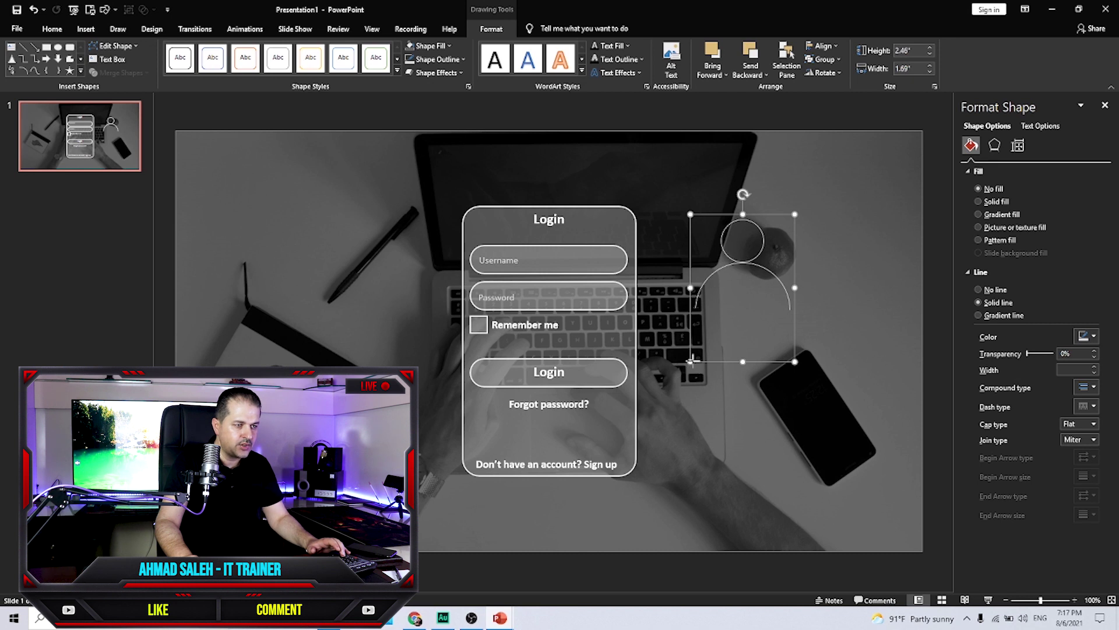
mouse_move(691, 360)
left_mouse_down()
mouse_move(762, 257)
mouse_move(678, 234)
left_mouse_up()
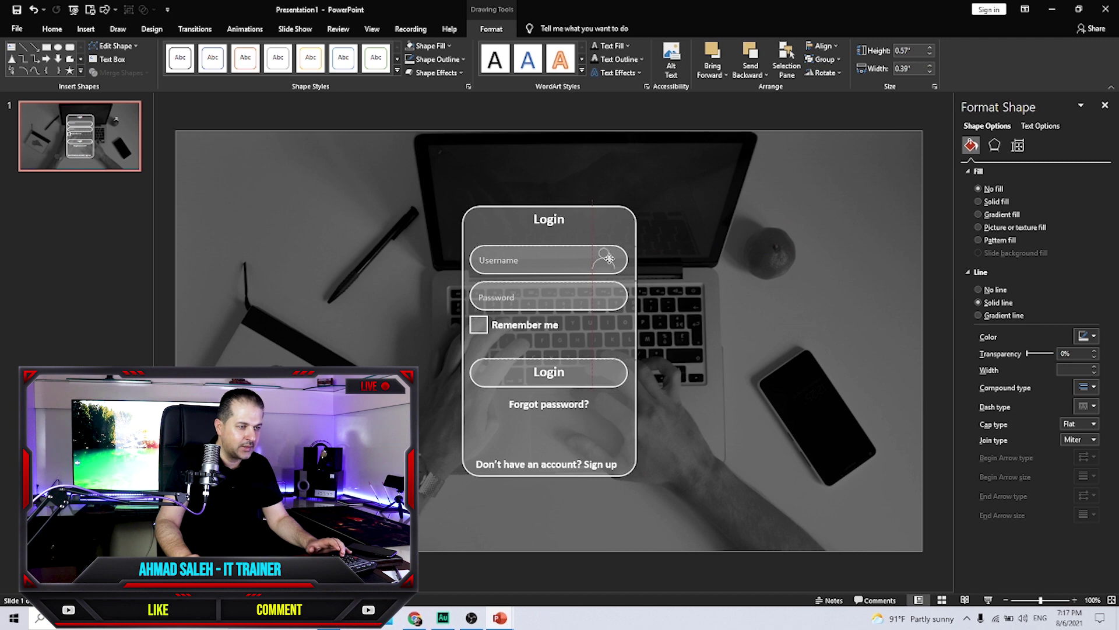
mouse_move(608, 258)
left_mouse_down()
mouse_move(593, 279)
mouse_move(609, 261)
left_mouse_up()
left_click(323, 201)
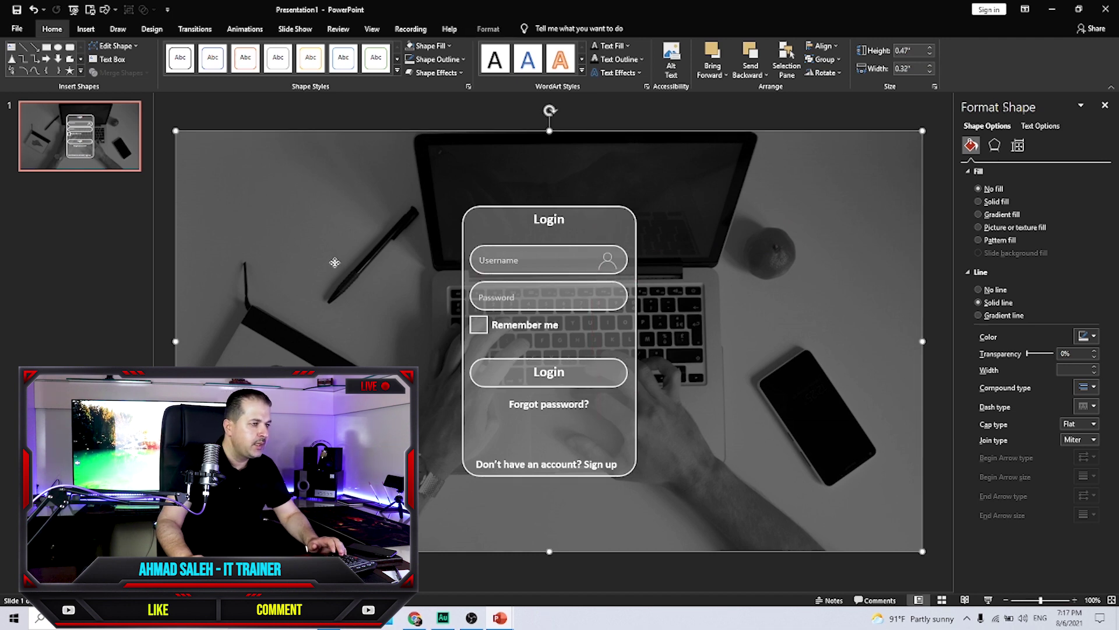
Insert the crossed-out eye icon from the Icons library
left_click(86, 29)
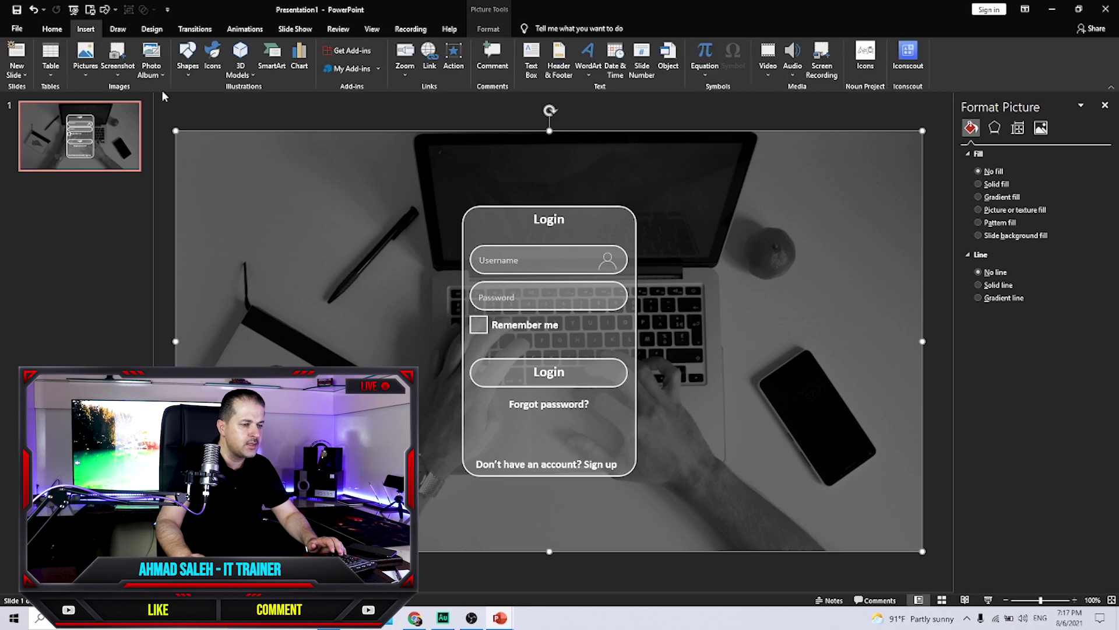
left_click(214, 59)
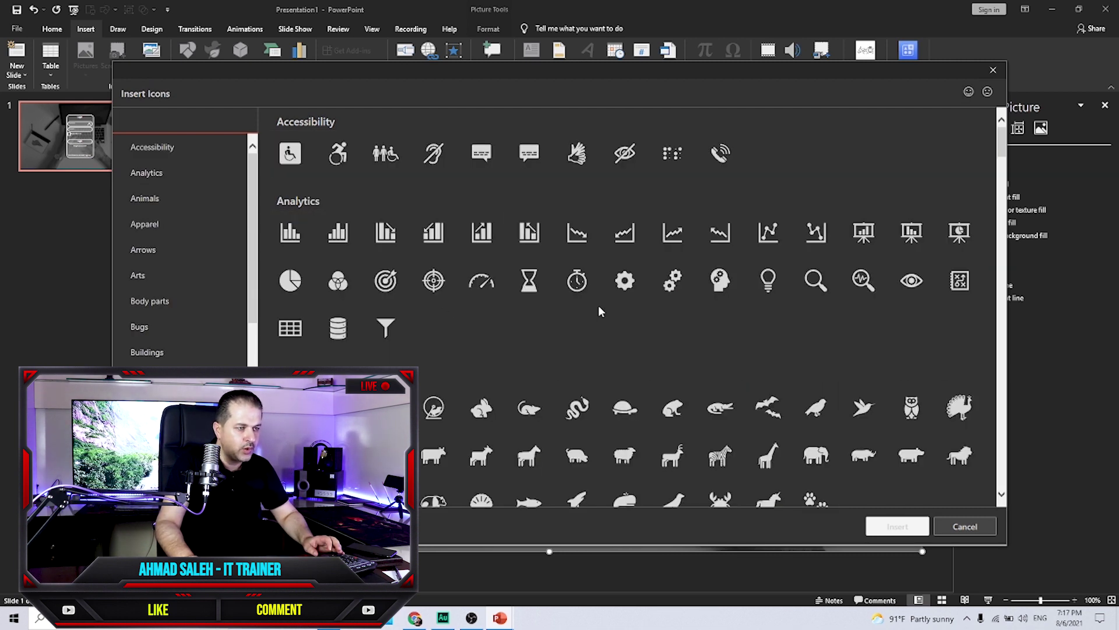
left_click(624, 152)
left_click(906, 528)
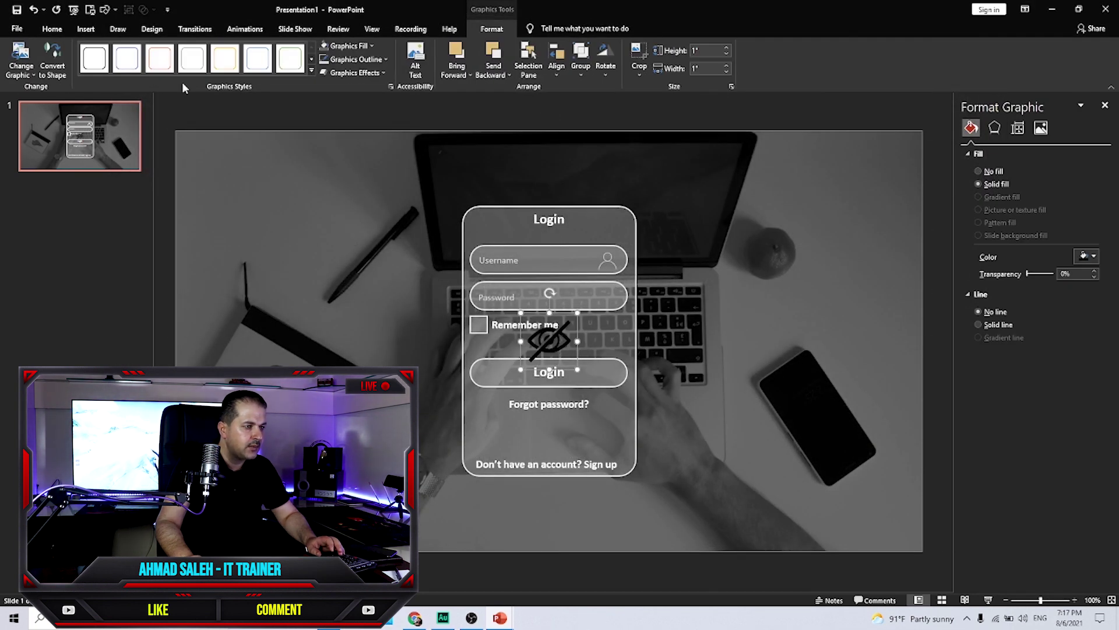
Recolour the eye icon a light shade and move it to the Password field's right end
left_click(365, 48)
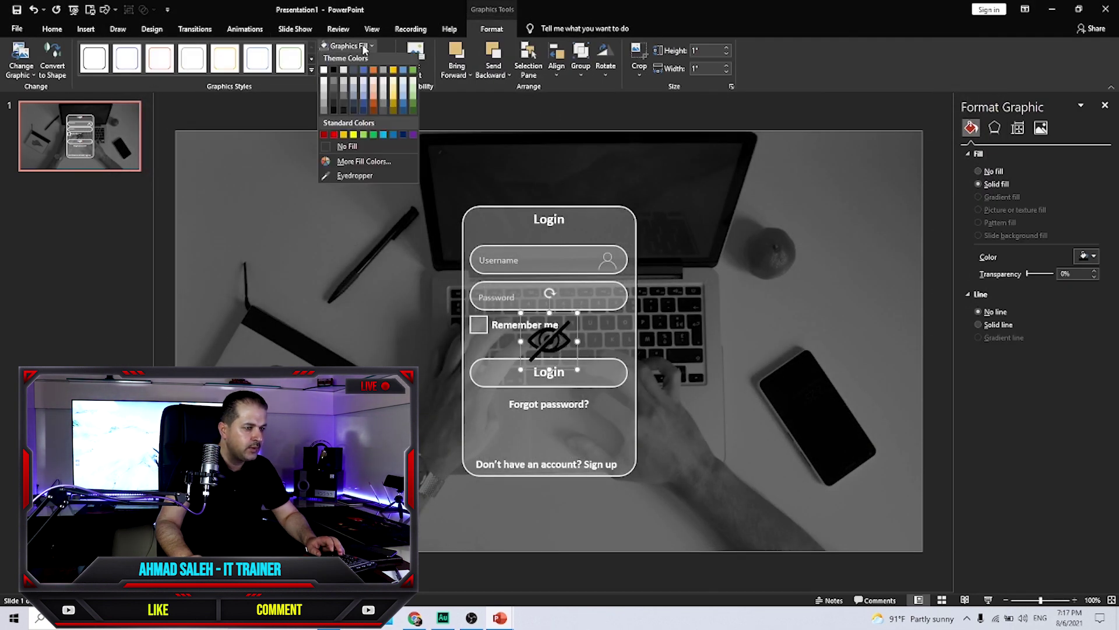
left_click(326, 97)
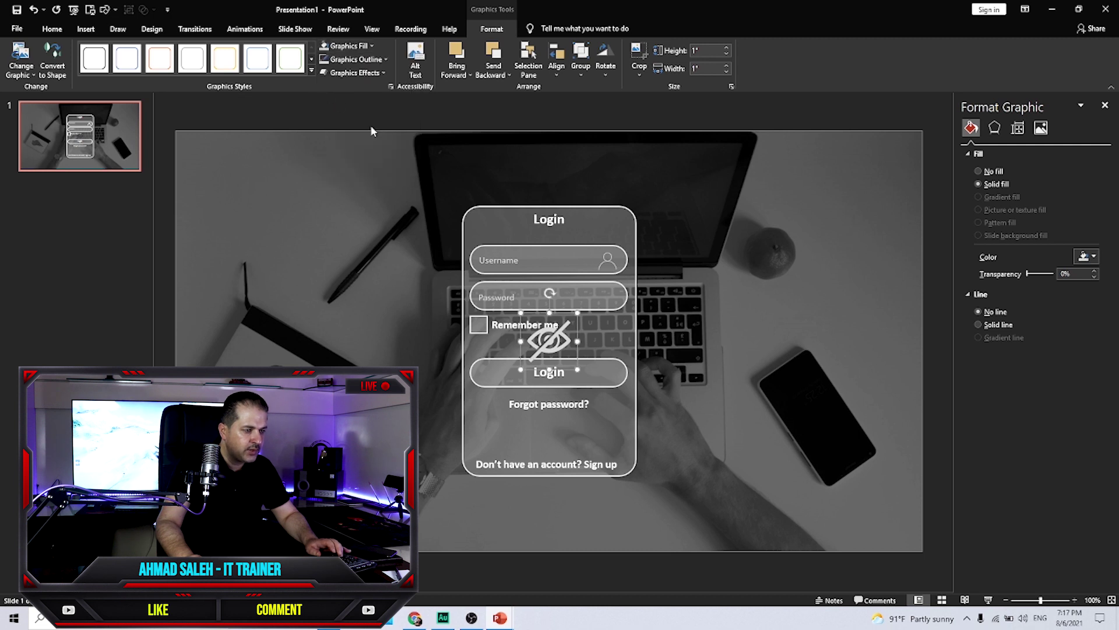
left_click_drag(547, 340, 606, 307)
left_click(496, 545)
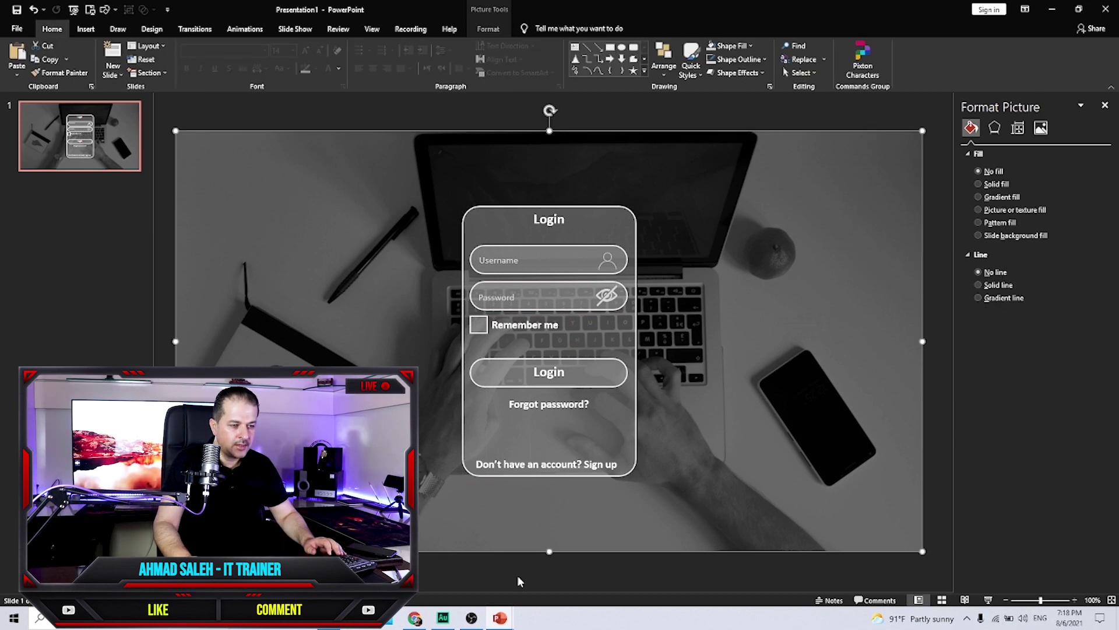
left_click(990, 600)
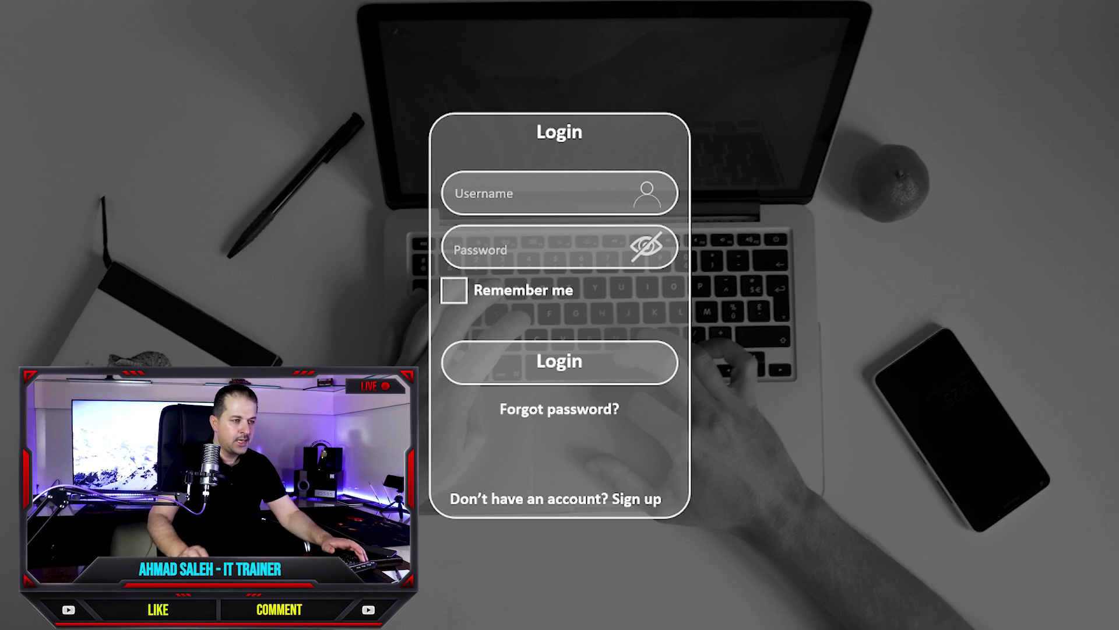
key("Escape")
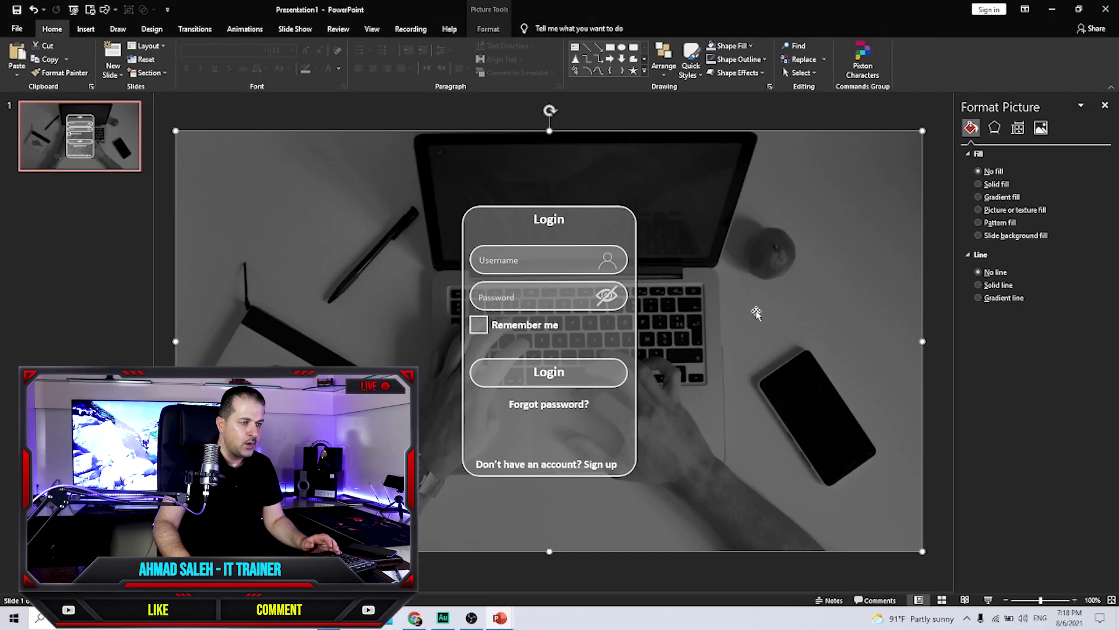
Duplicate the Username pill and give the copy a white fill at 0% transparency
left_click(544, 248)
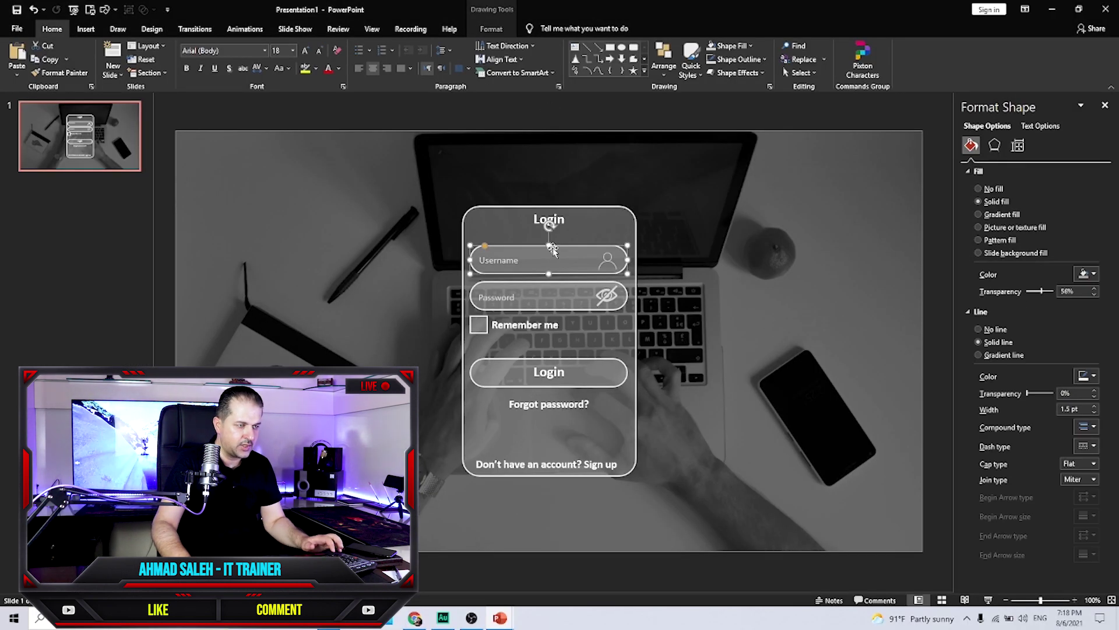
left_click_drag(555, 260, 675, 248)
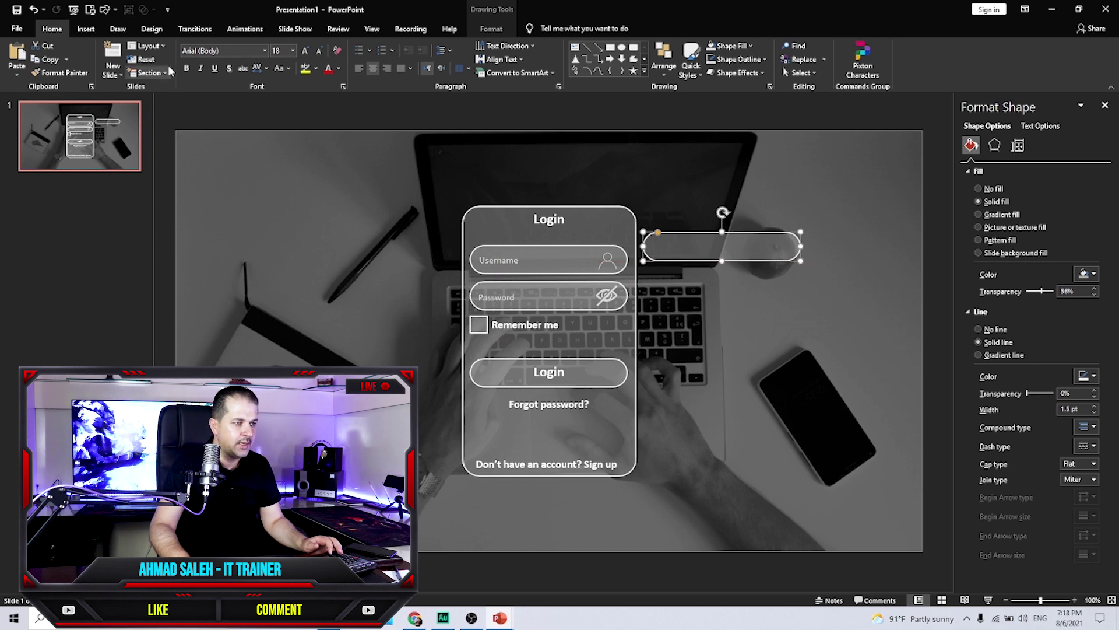
left_click(491, 28)
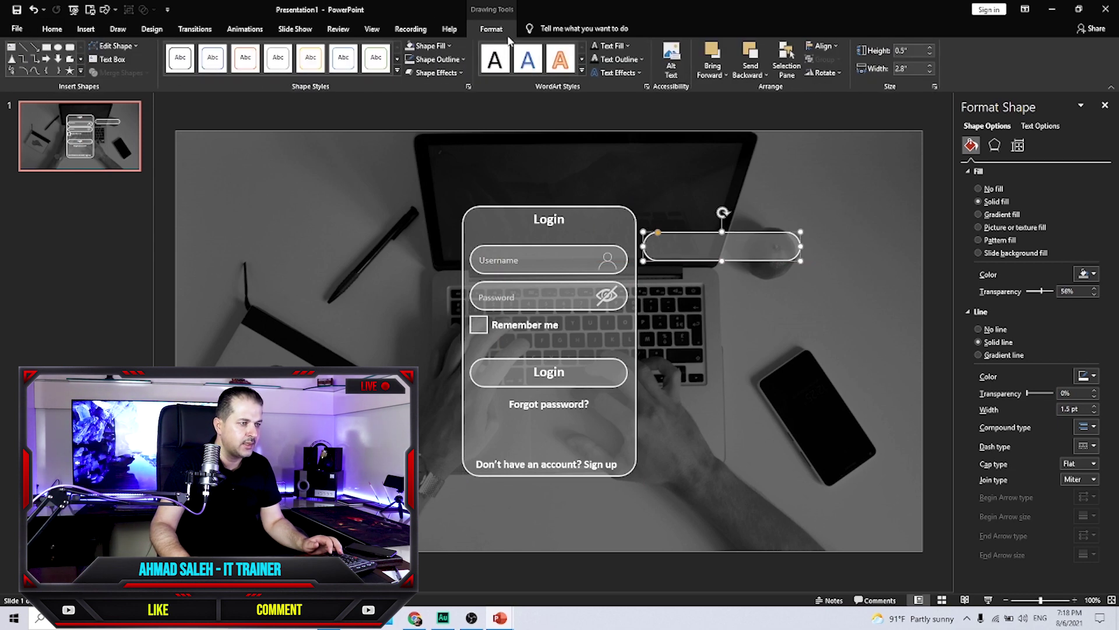
left_click(428, 45)
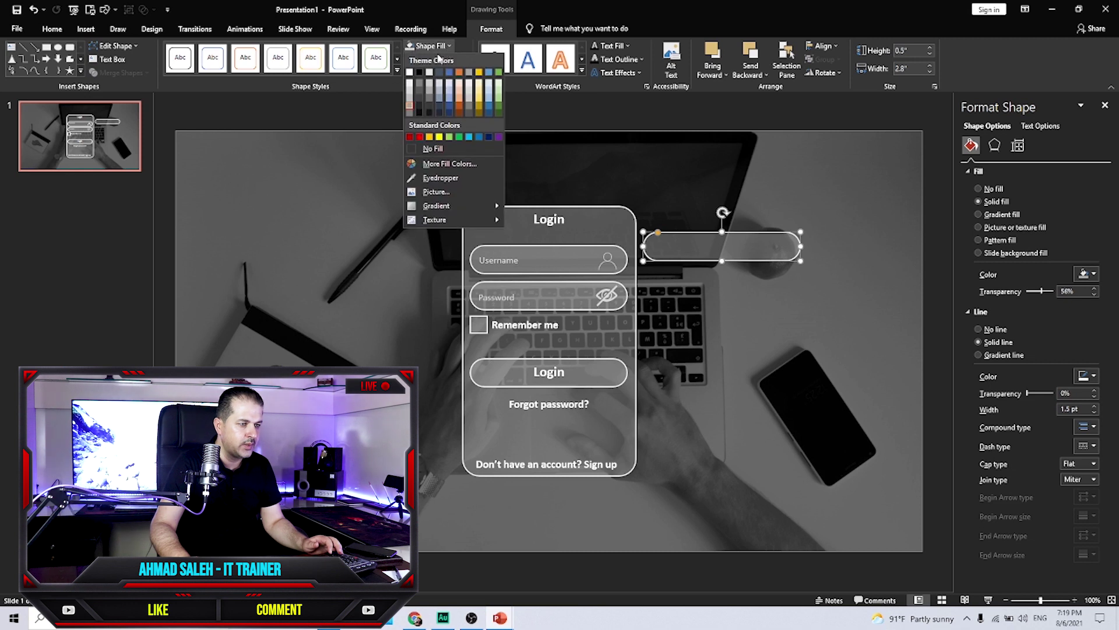
left_click(410, 72)
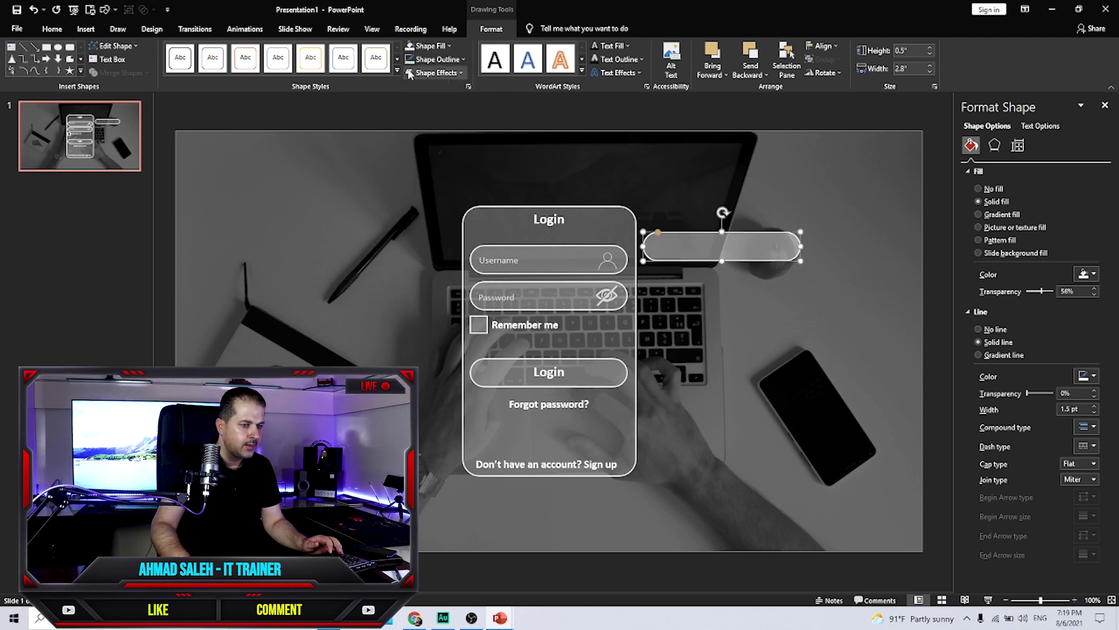
right_click(668, 250)
left_click(722, 245)
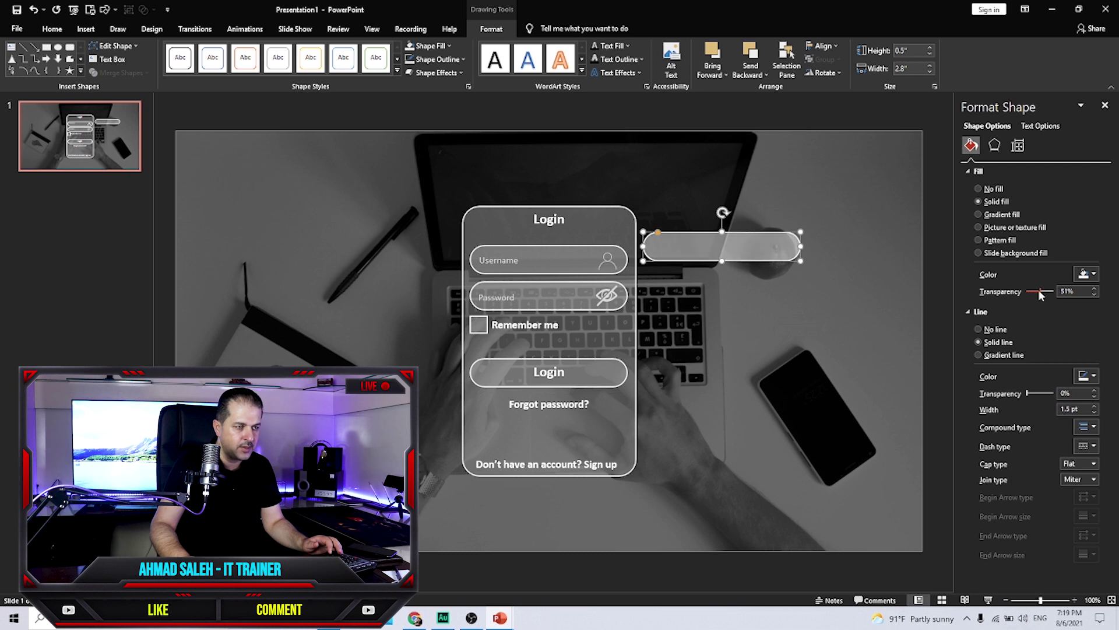
left_click_drag(1027, 295, 1024, 295)
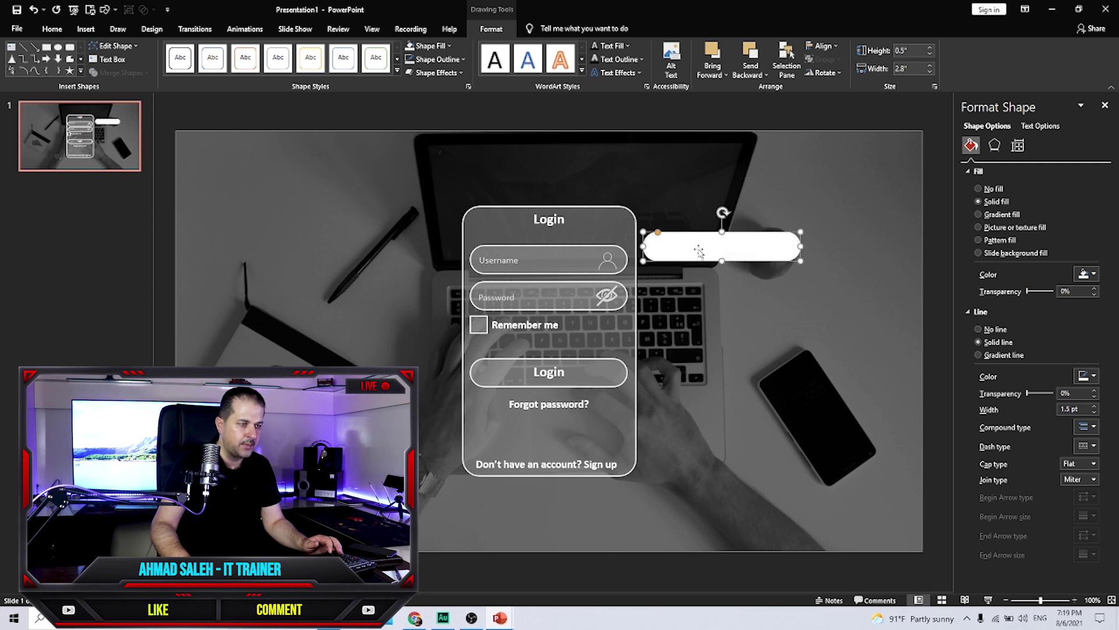
Set copies of the Username label and person icon top-left, then cover the field with the white pill
left_click(537, 266)
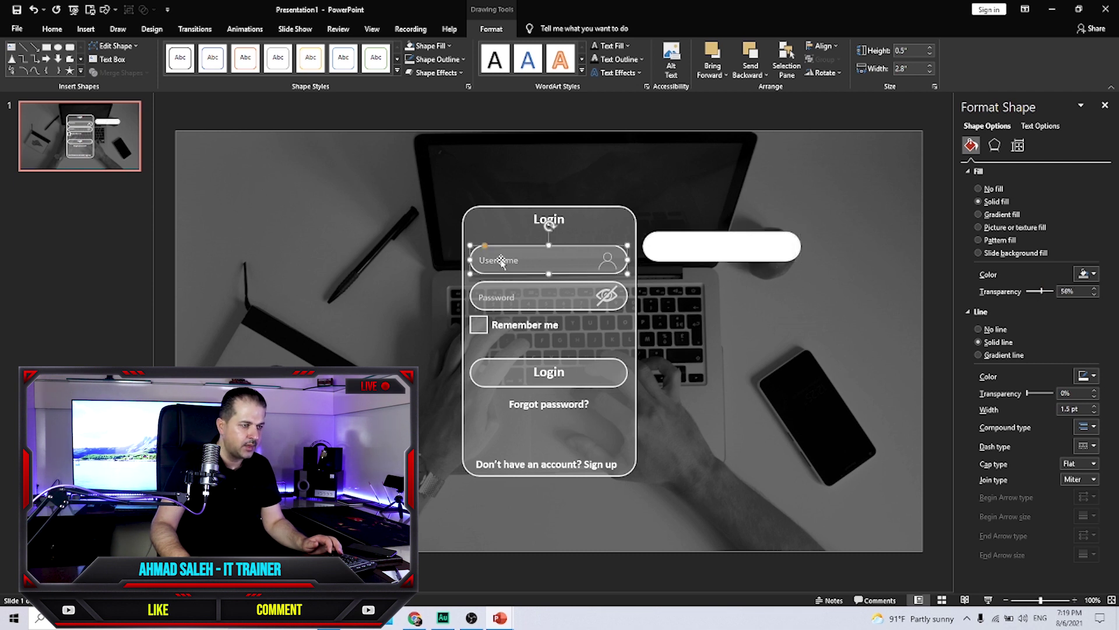
key("ctrl+d")
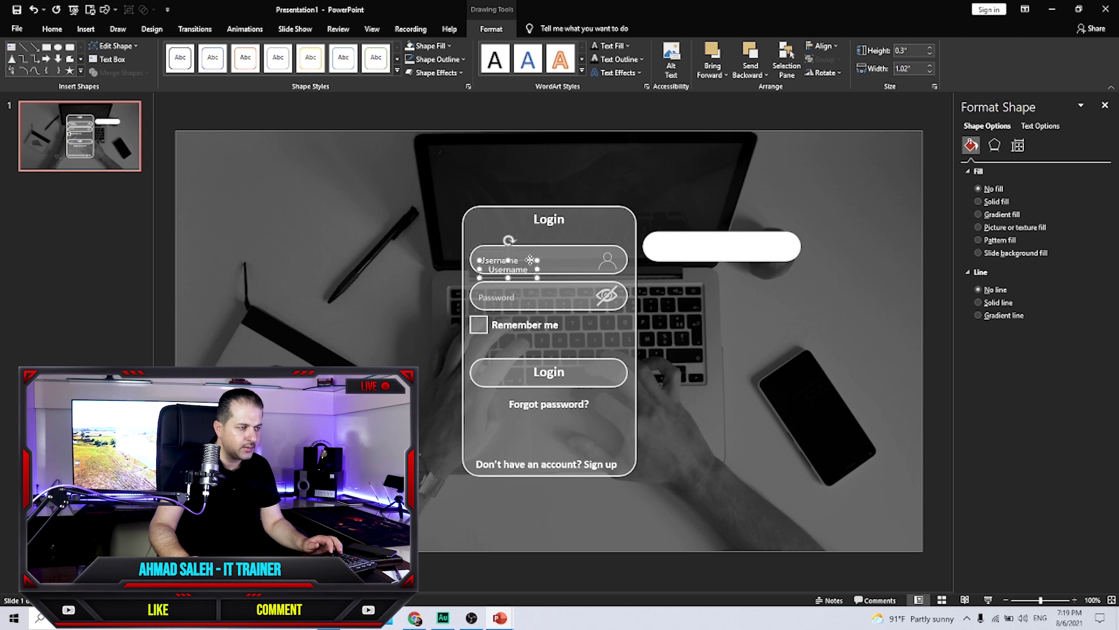
left_click_drag(529, 260, 396, 199)
left_click(717, 251)
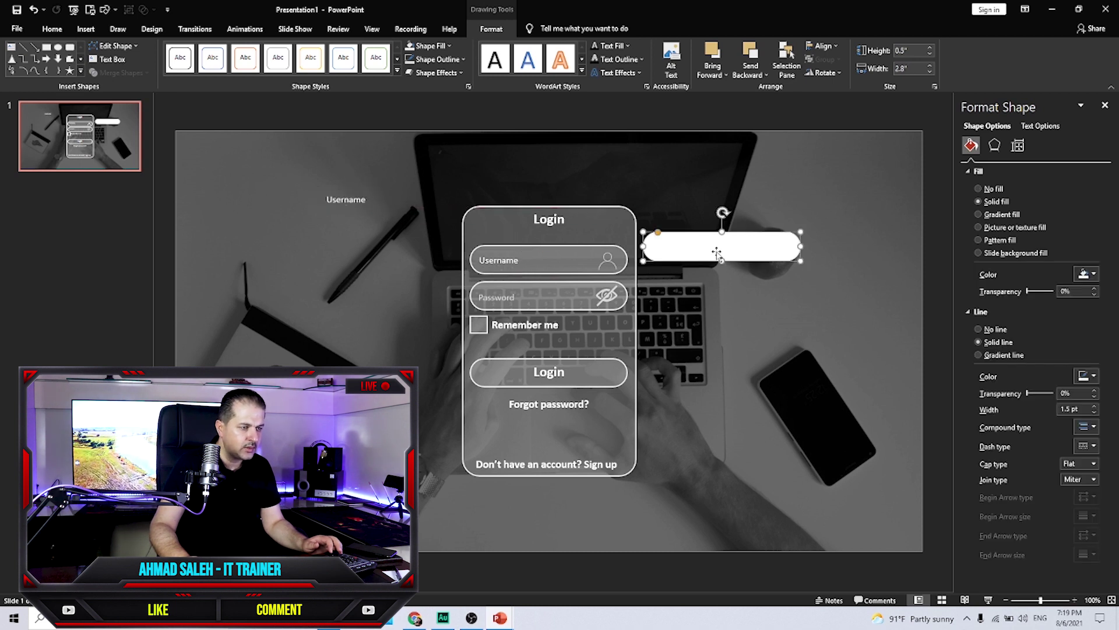
left_click(607, 260)
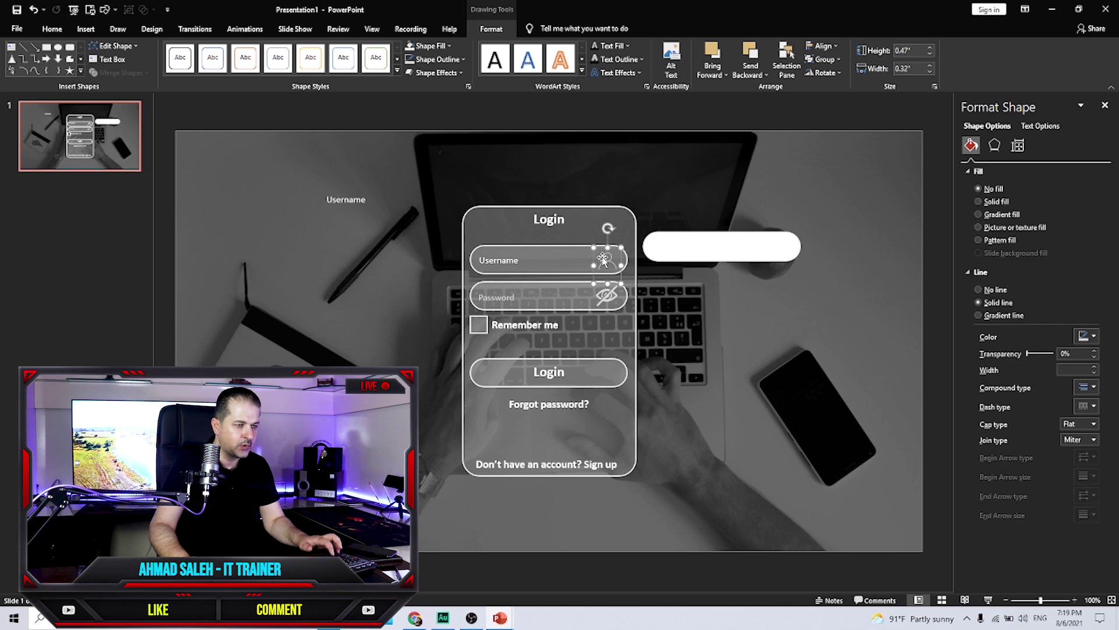
left_click(487, 288)
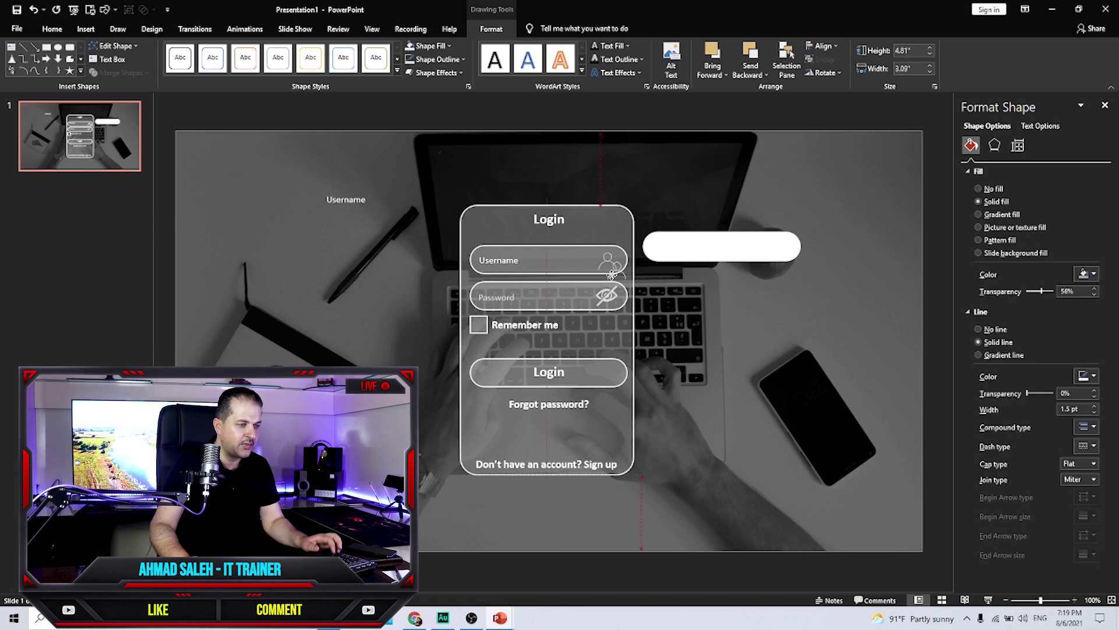
left_click(608, 265)
left_click(609, 281, "shift")
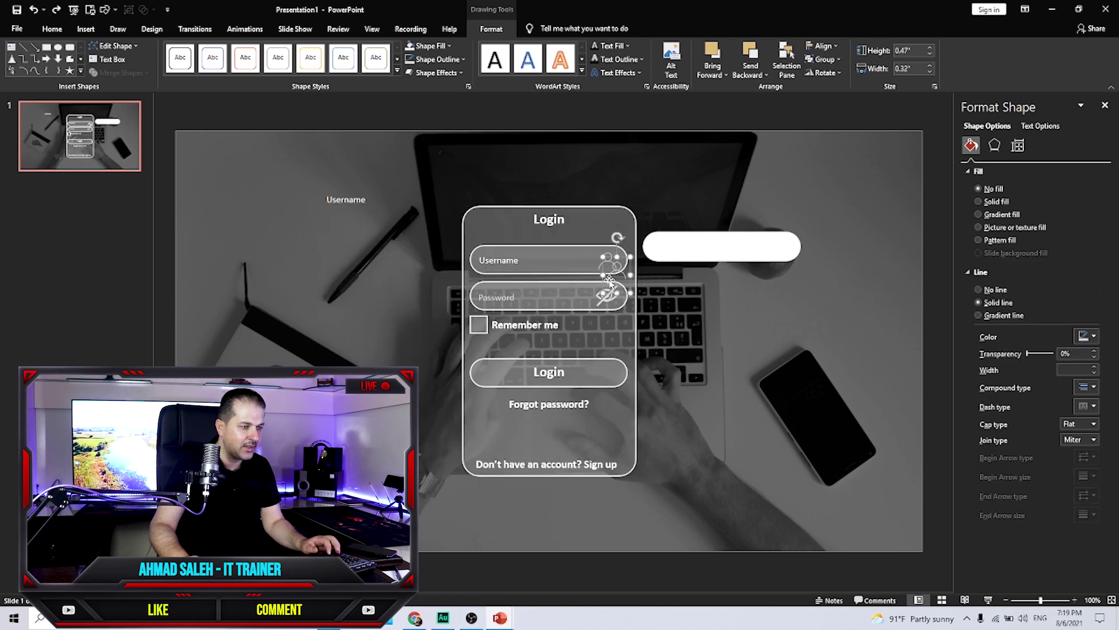
left_click(429, 262)
left_click(365, 234)
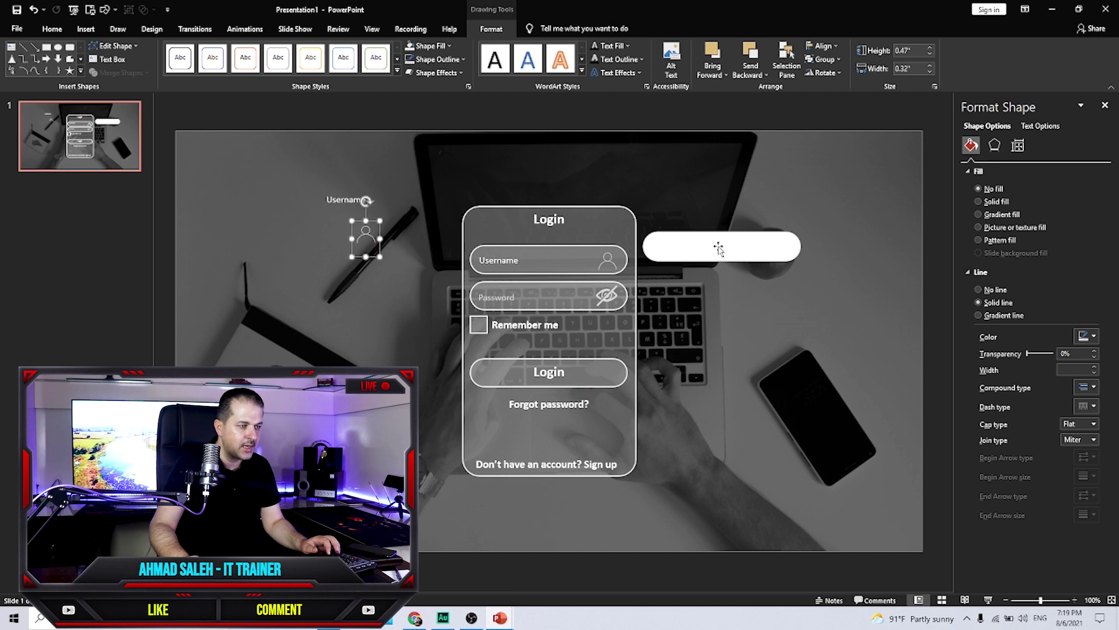
mouse_move(719, 245)
left_mouse_down()
mouse_move(548, 258)
mouse_move(587, 263)
mouse_move(568, 265)
left_mouse_up()
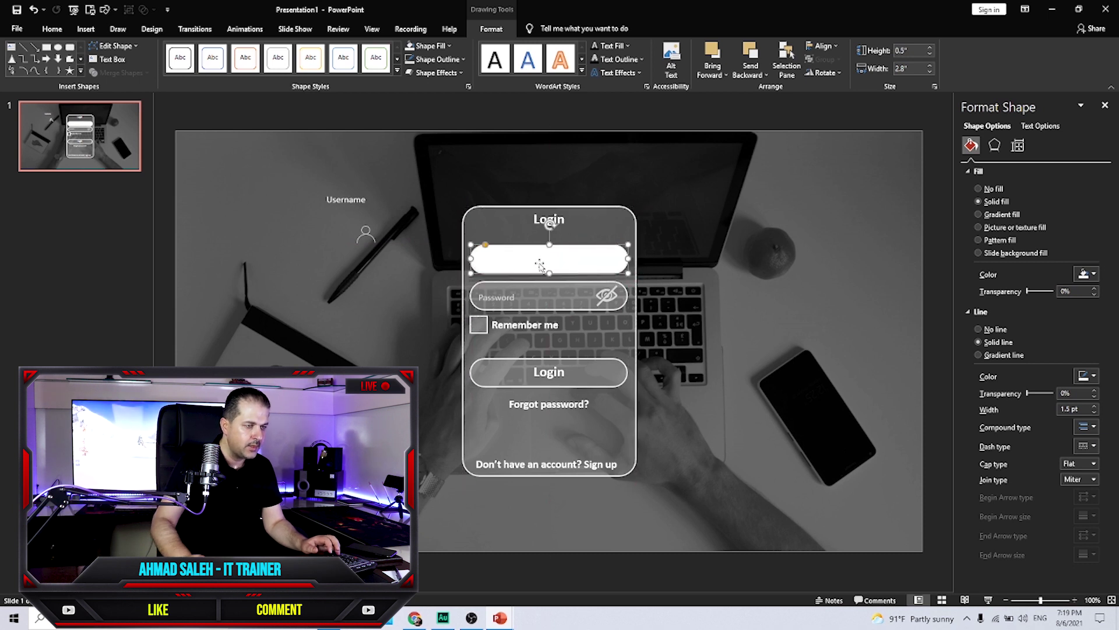
Give the white pill a white outline and line it up inside the login card
scroll(551, 268, "up", 5)
scroll(552, 268, "up", 5)
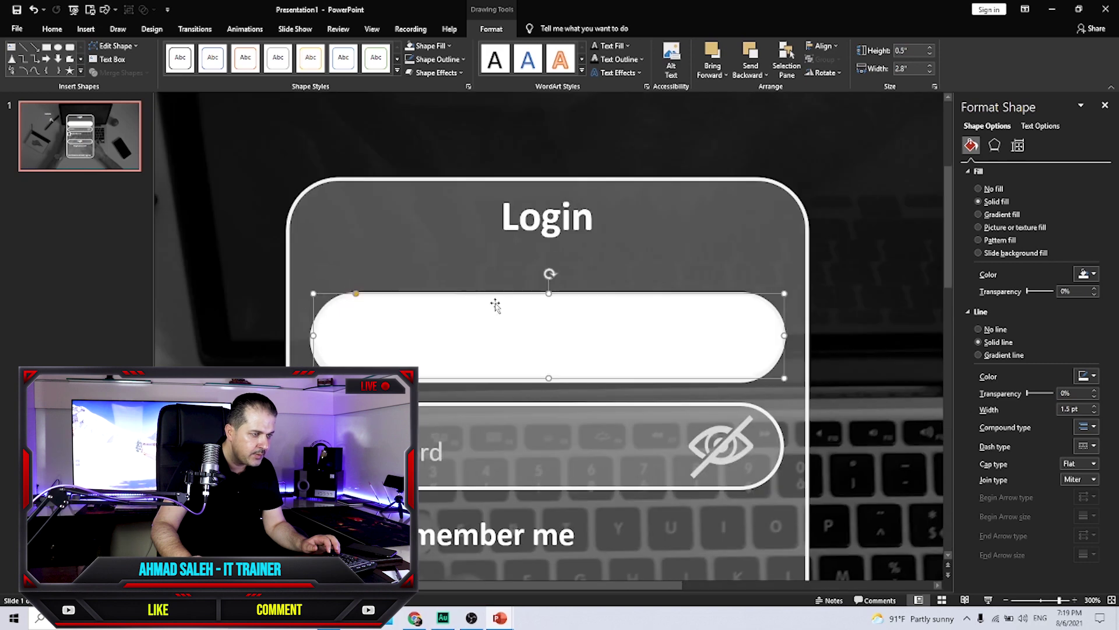
left_click_drag(448, 331, 451, 335)
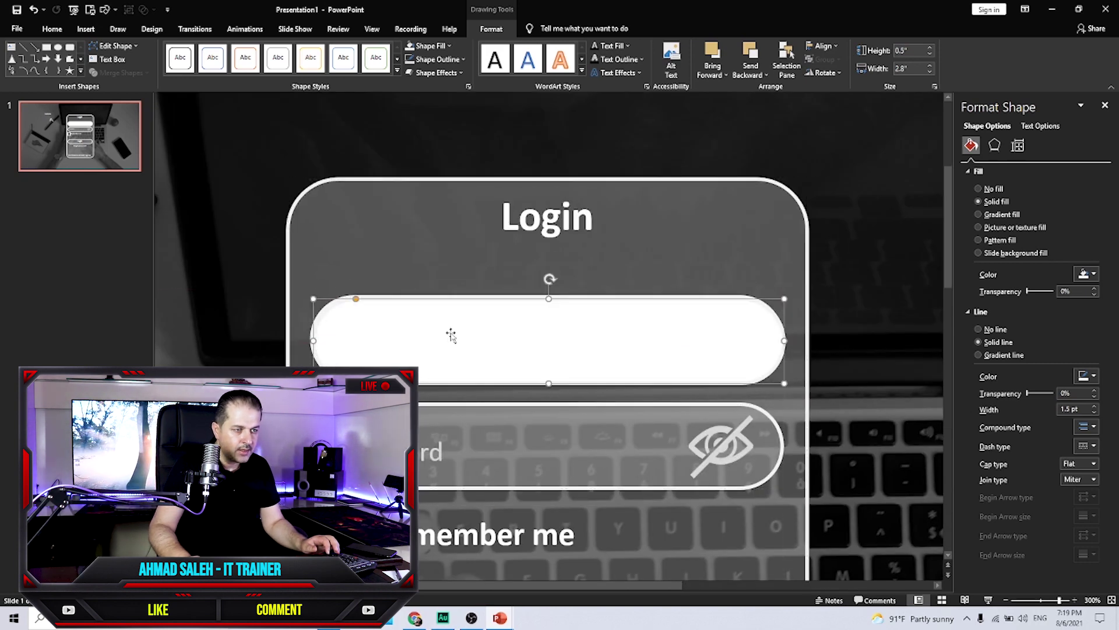
left_click(1084, 376)
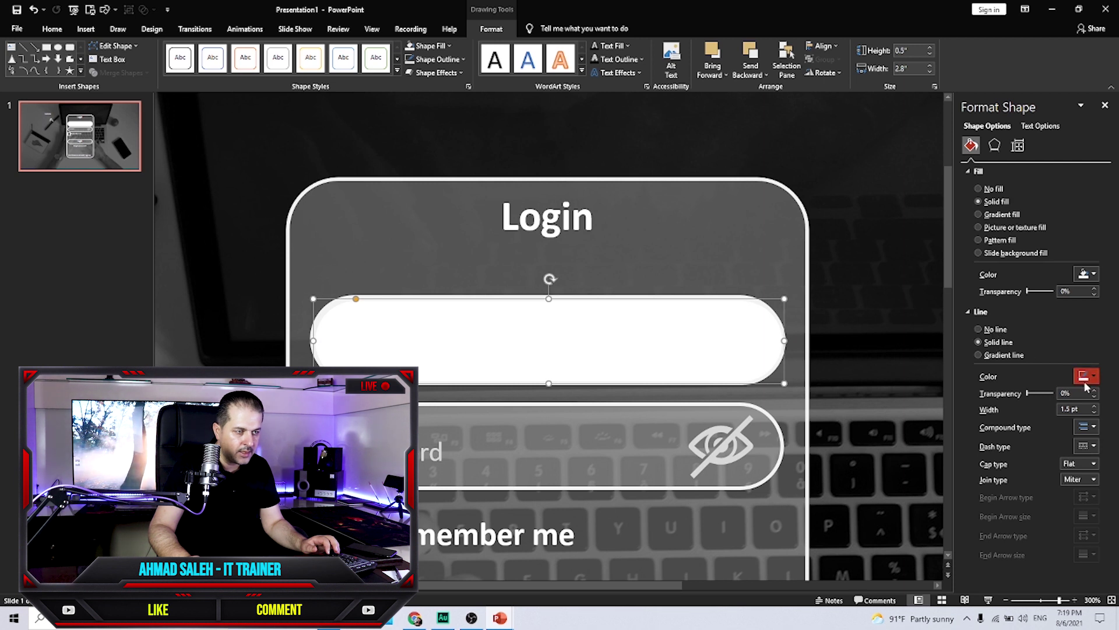
left_click(1023, 402)
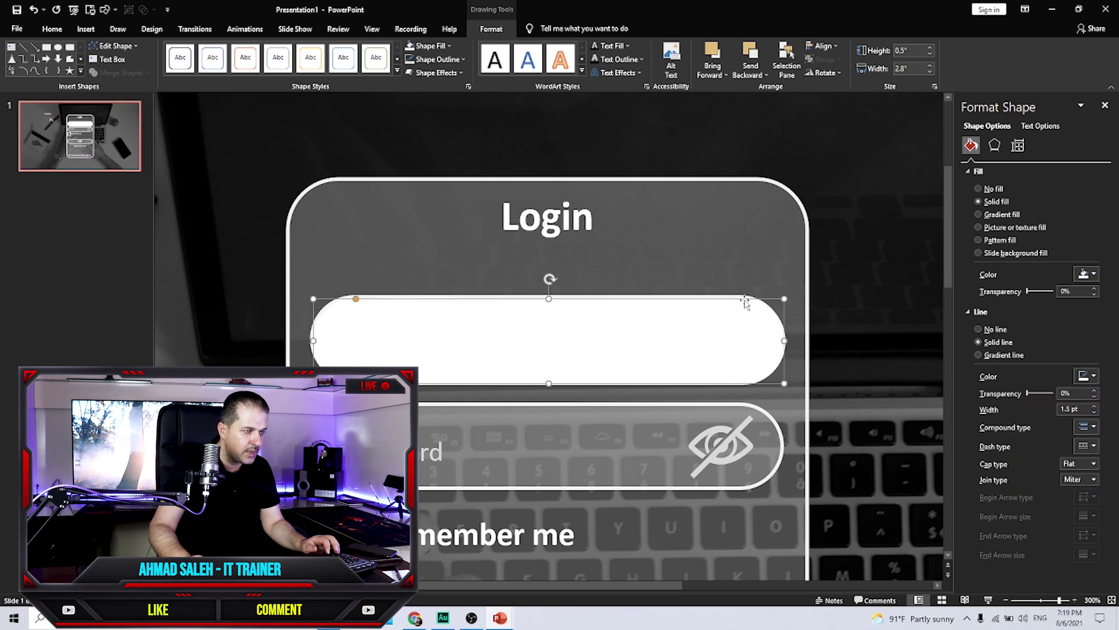
left_click_drag(453, 318, 692, 330)
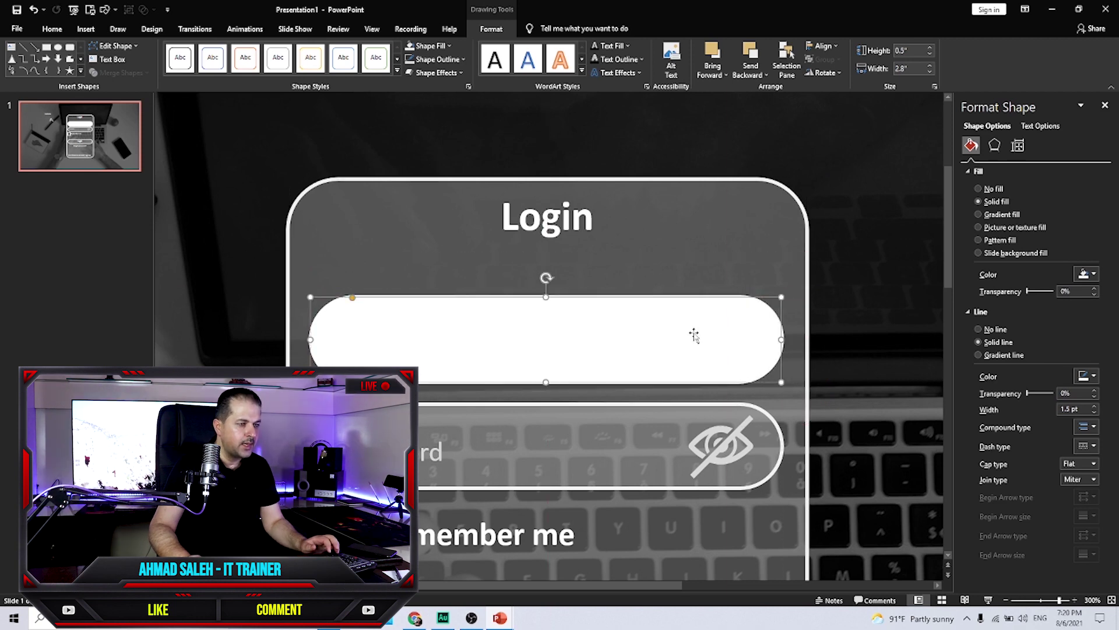
scroll(692, 330, "down", 5)
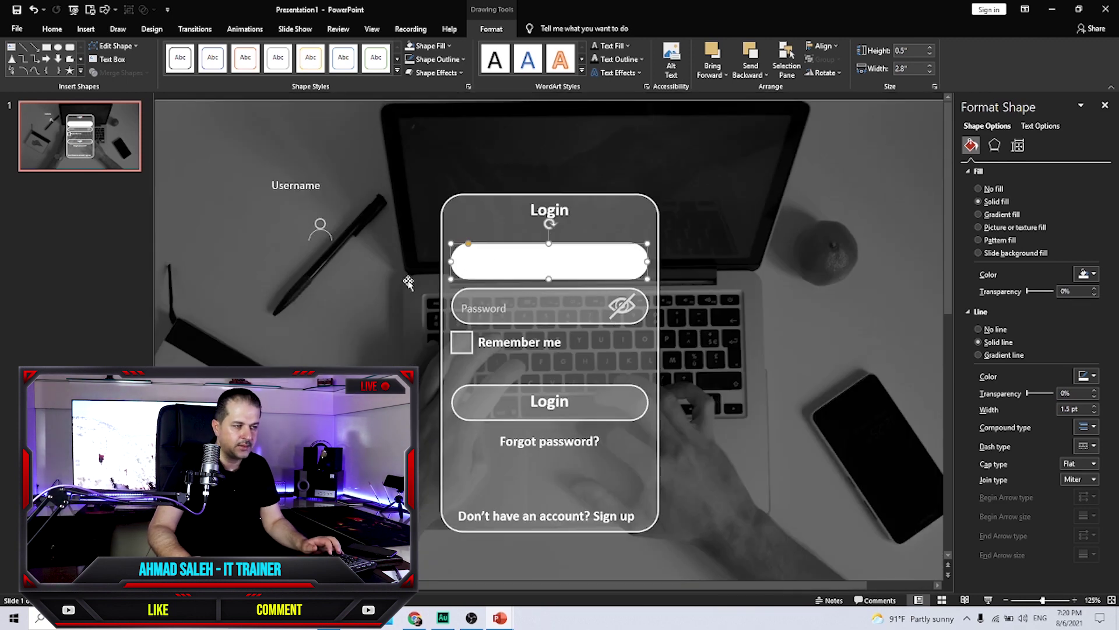
left_click(320, 225)
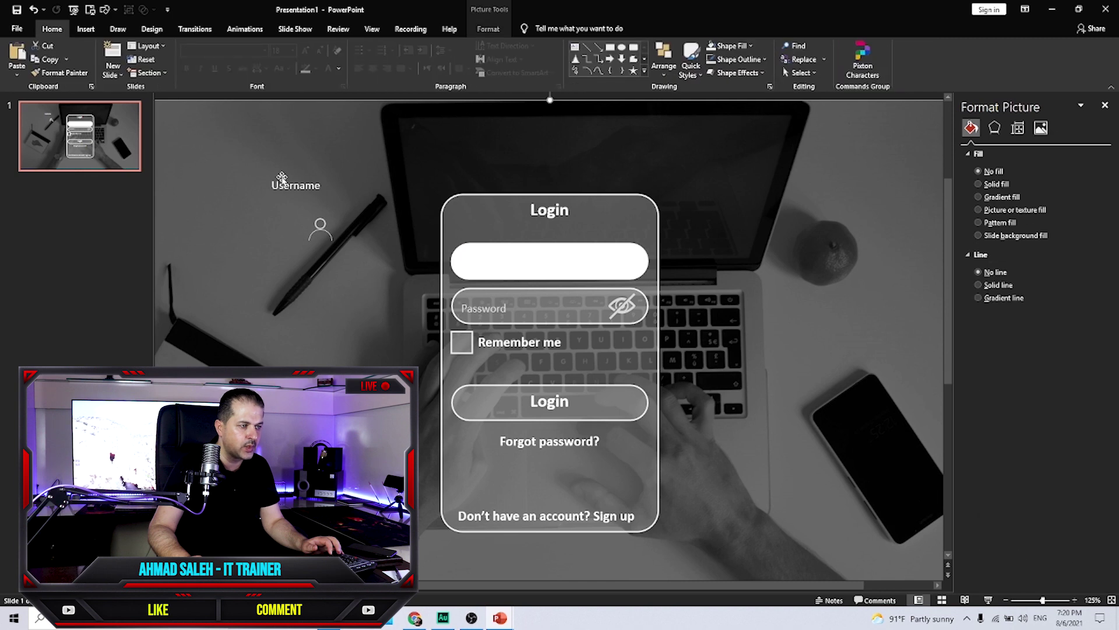
Move the Username label onto the white field and replace it with a sample full name
left_click(313, 176)
left_click_drag(312, 176, 512, 253)
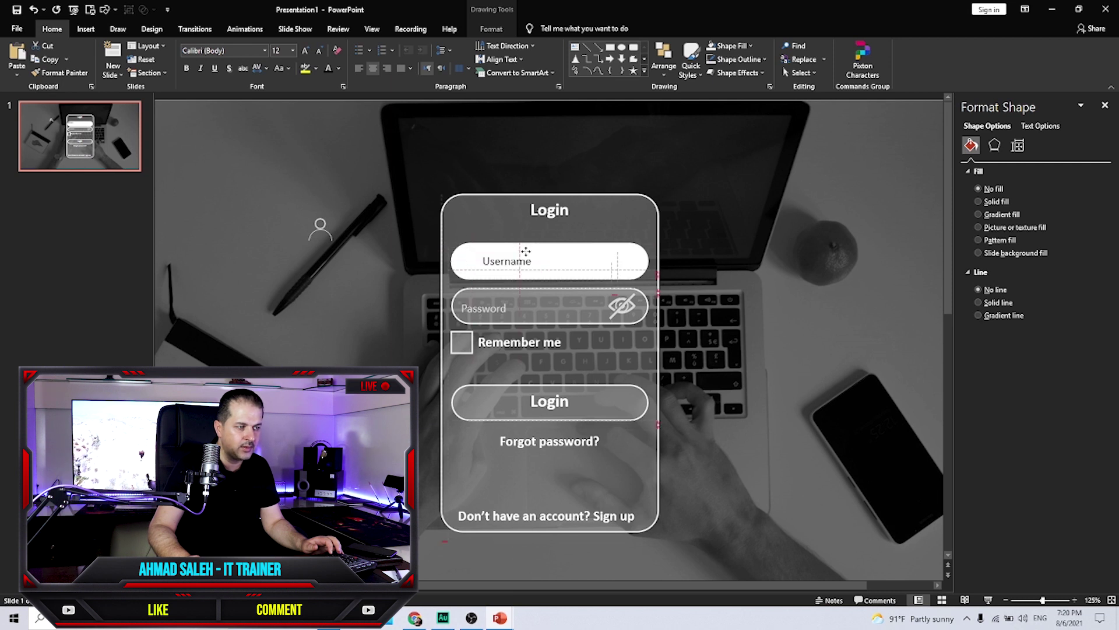
double_click(509, 262)
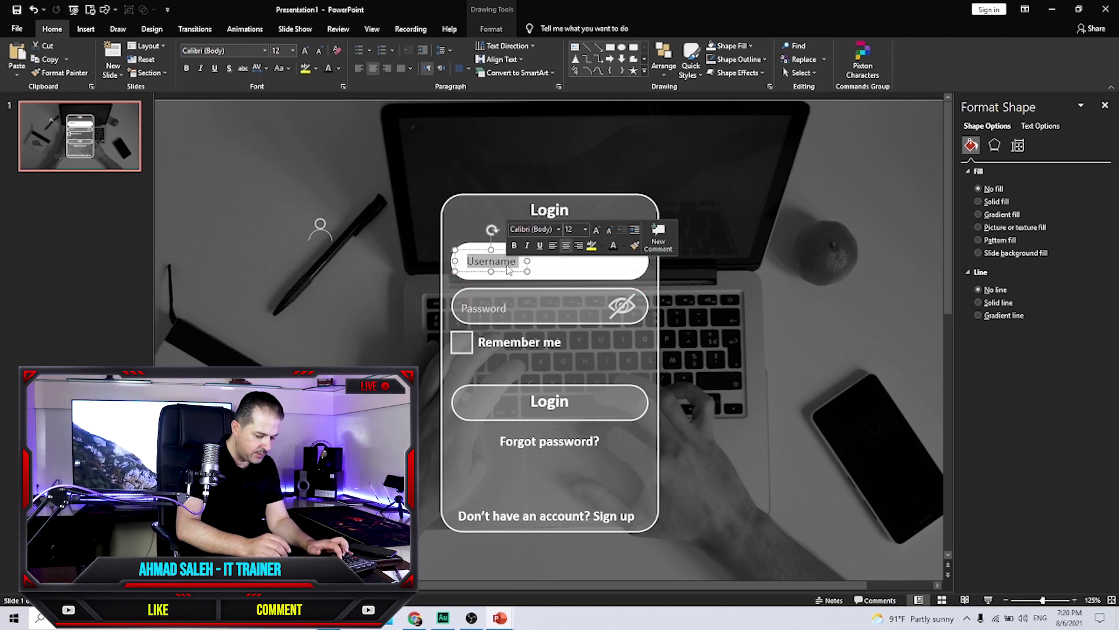
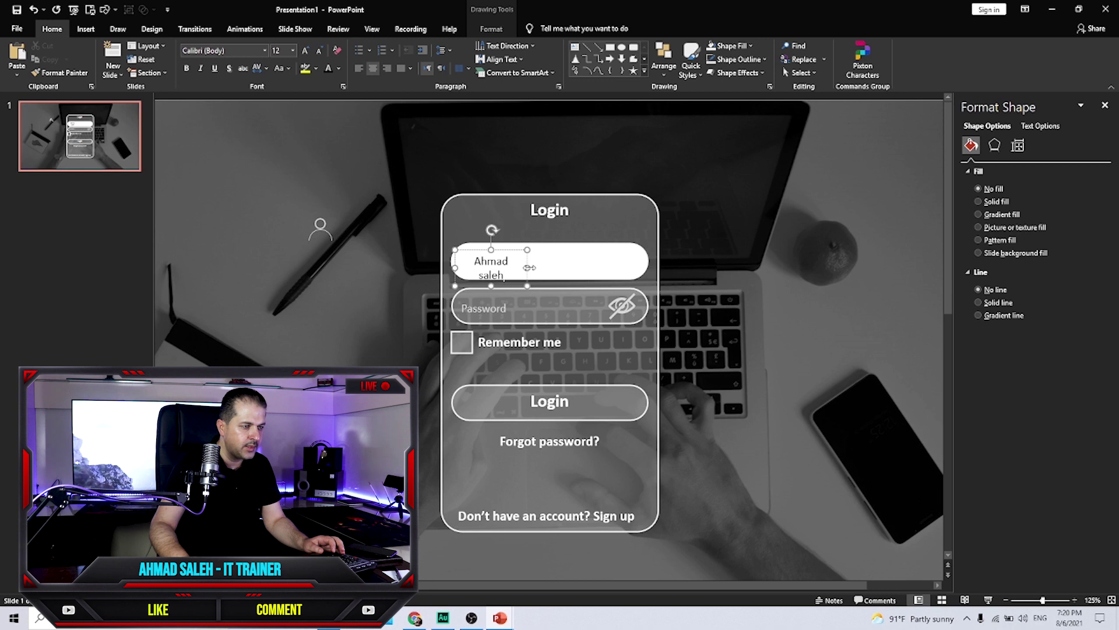
mouse_move(528, 267)
left_mouse_down()
mouse_move(558, 267)
mouse_move(529, 253)
left_mouse_up()
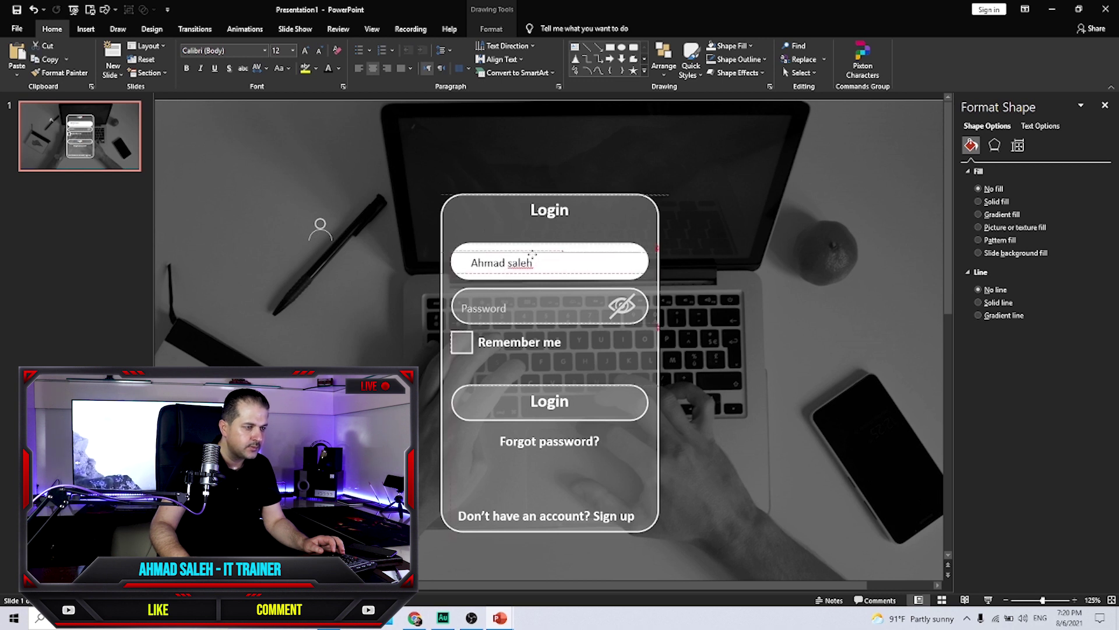
Capitalise the surname, make the name bold, and fine-tune its position in the field
right_click(515, 264)
left_click(532, 274)
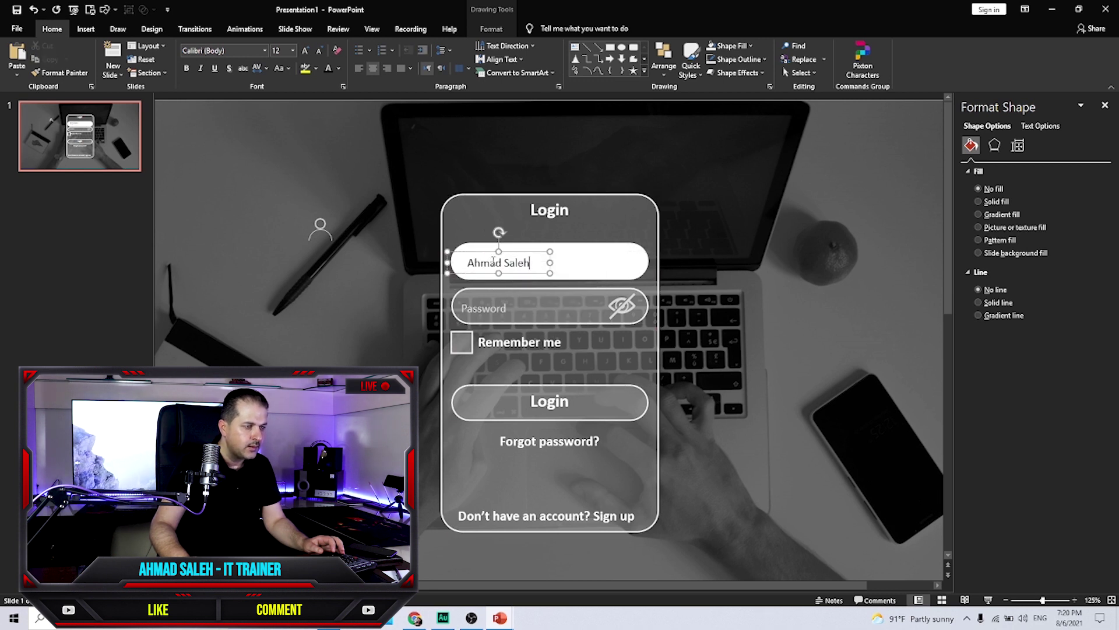
left_click_drag(518, 254, 518, 250)
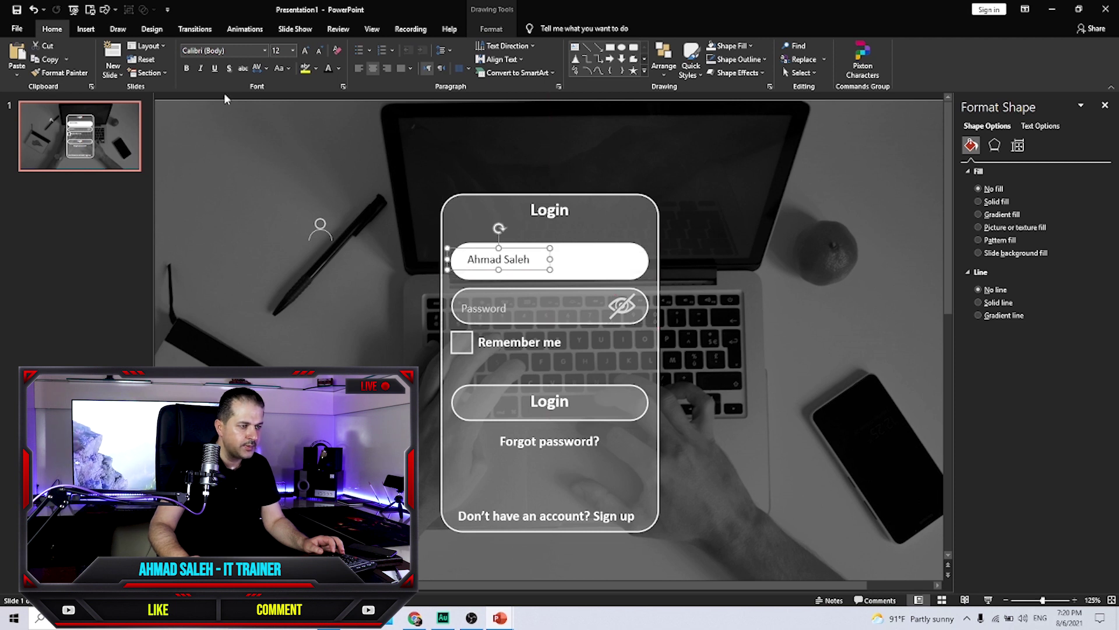
left_click(186, 68)
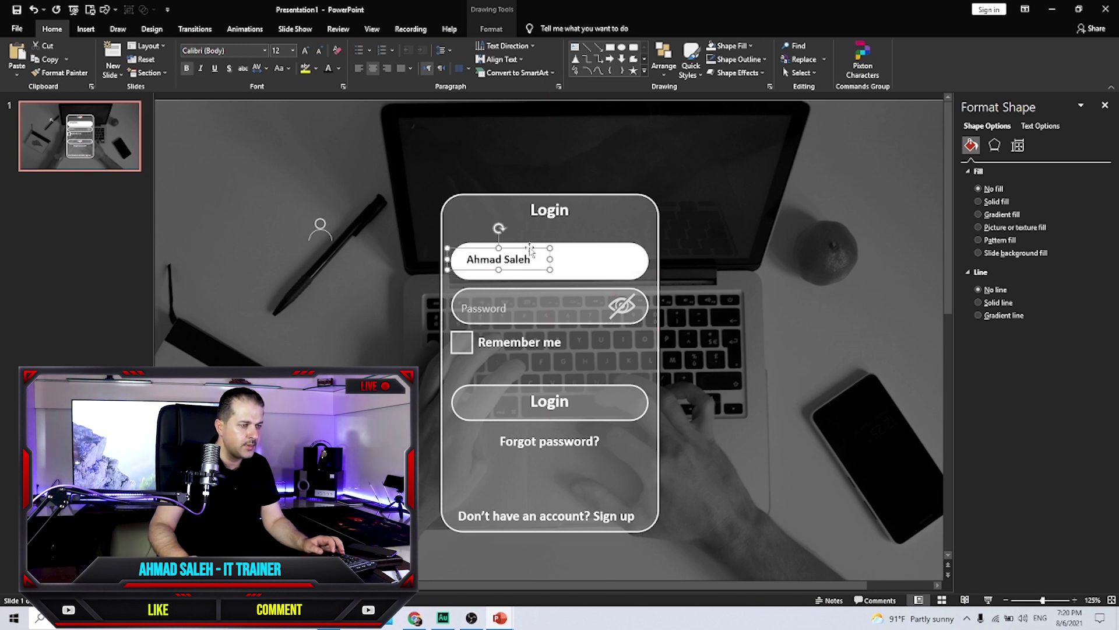
left_click_drag(528, 250, 531, 252)
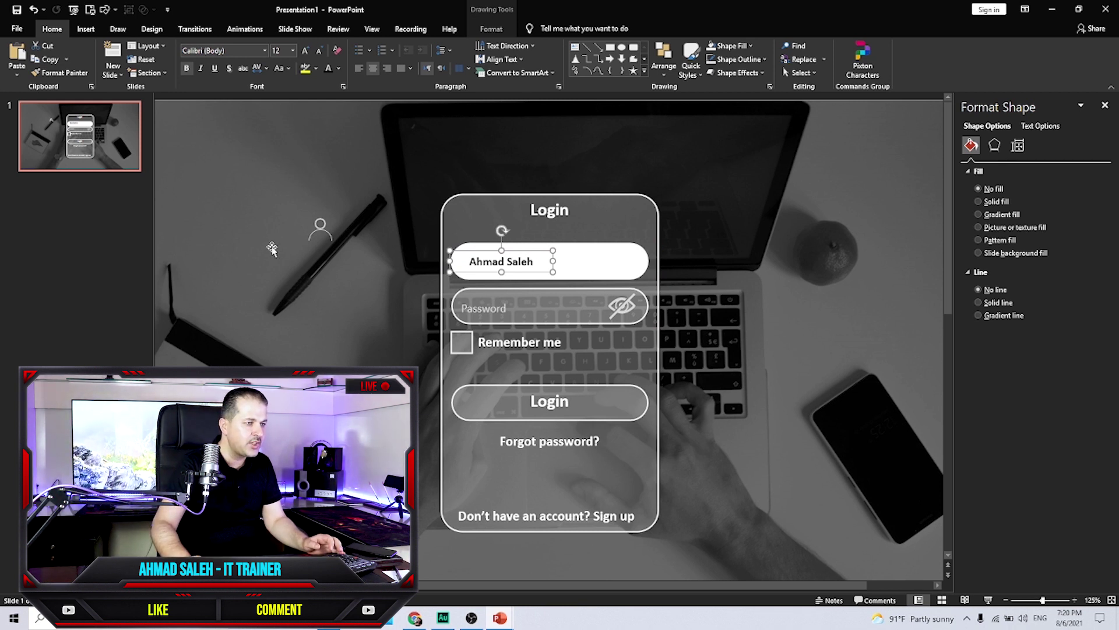
left_click(317, 226)
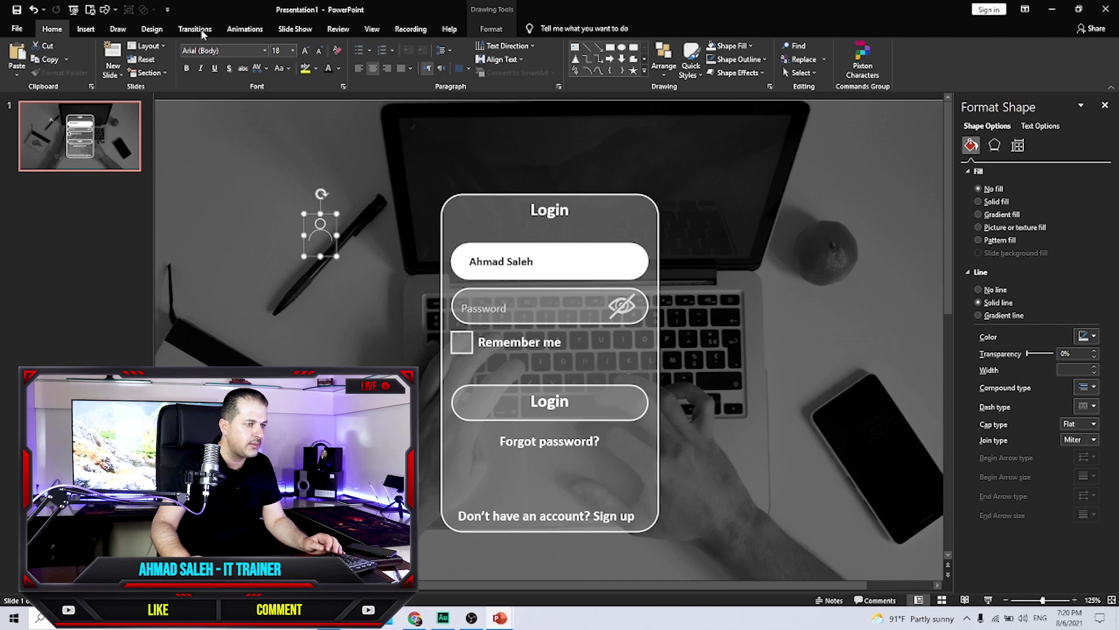
Give the person icon a dark outline and move it to the name field's right end
left_click(491, 28)
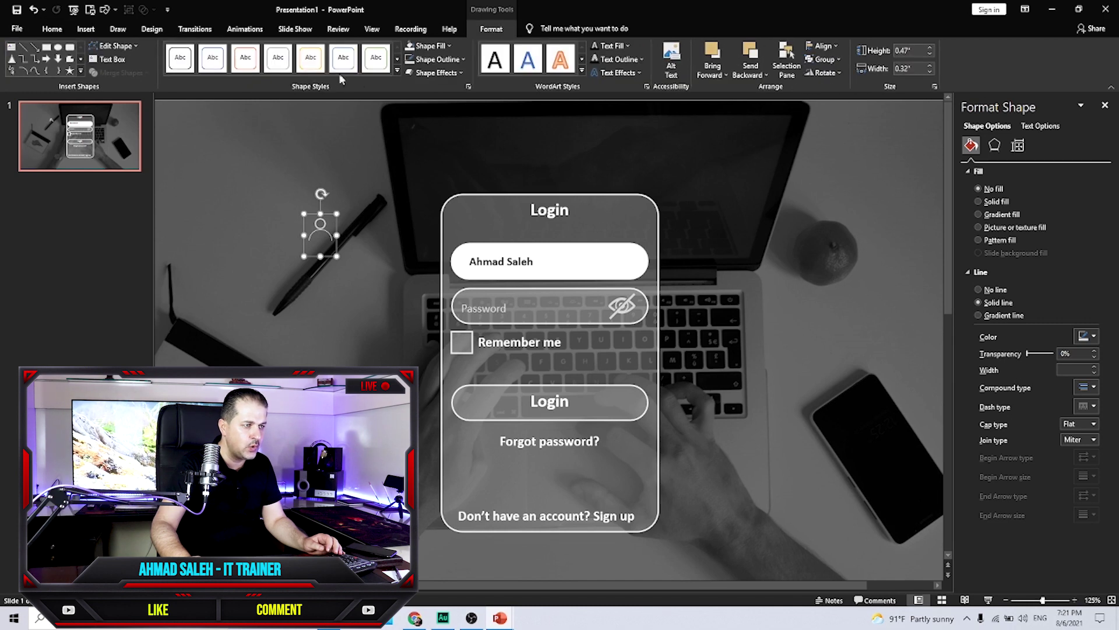
left_click(441, 61)
left_click(420, 86)
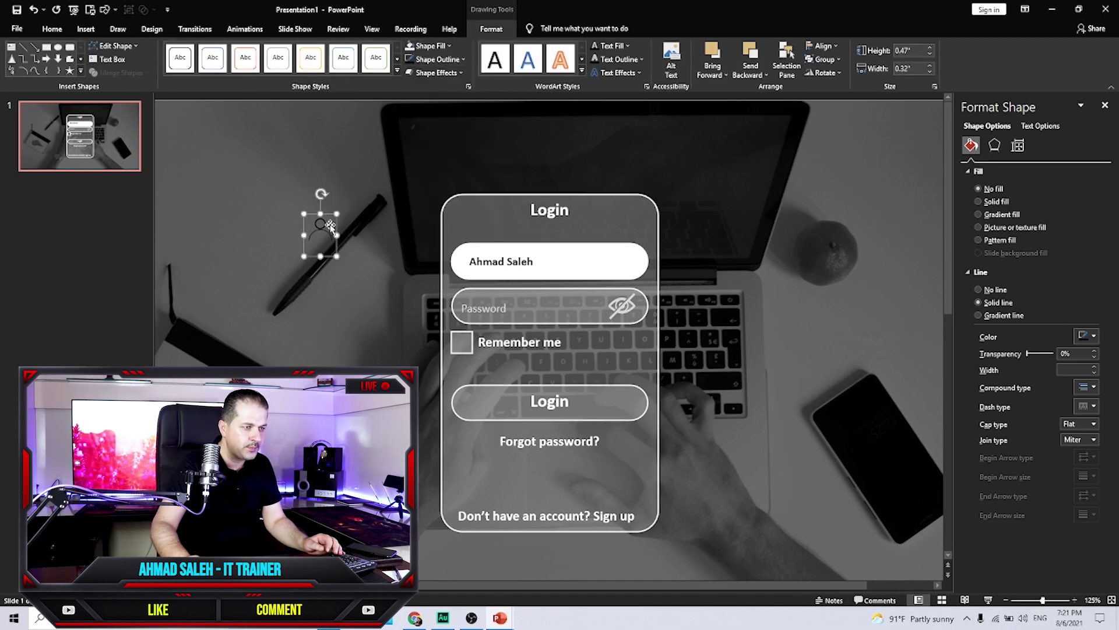
left_click_drag(324, 231, 626, 256)
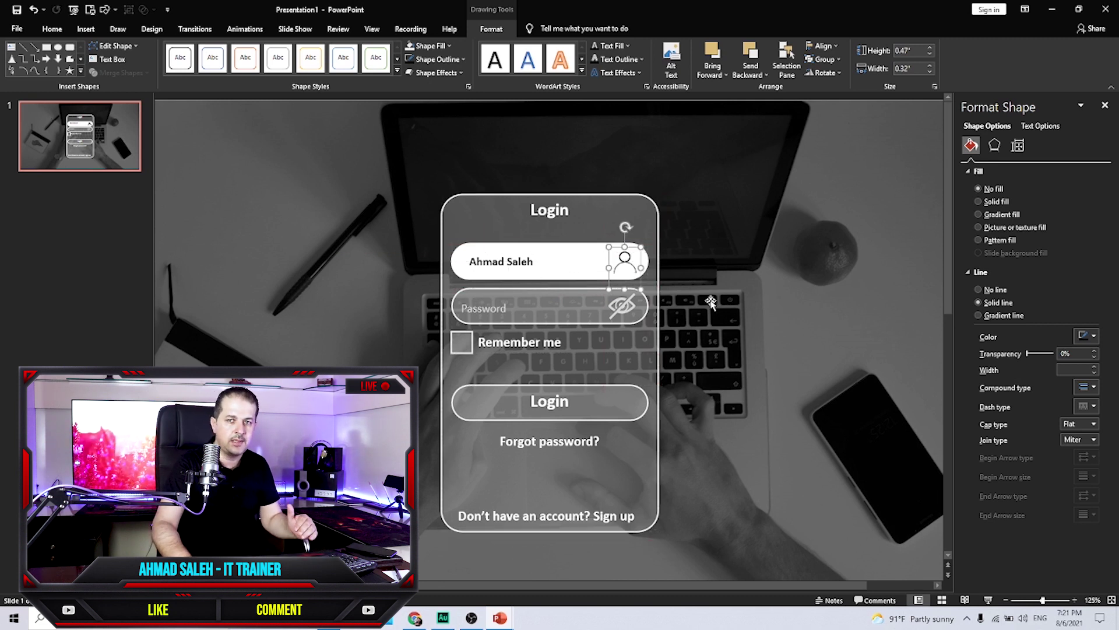
left_click(583, 261)
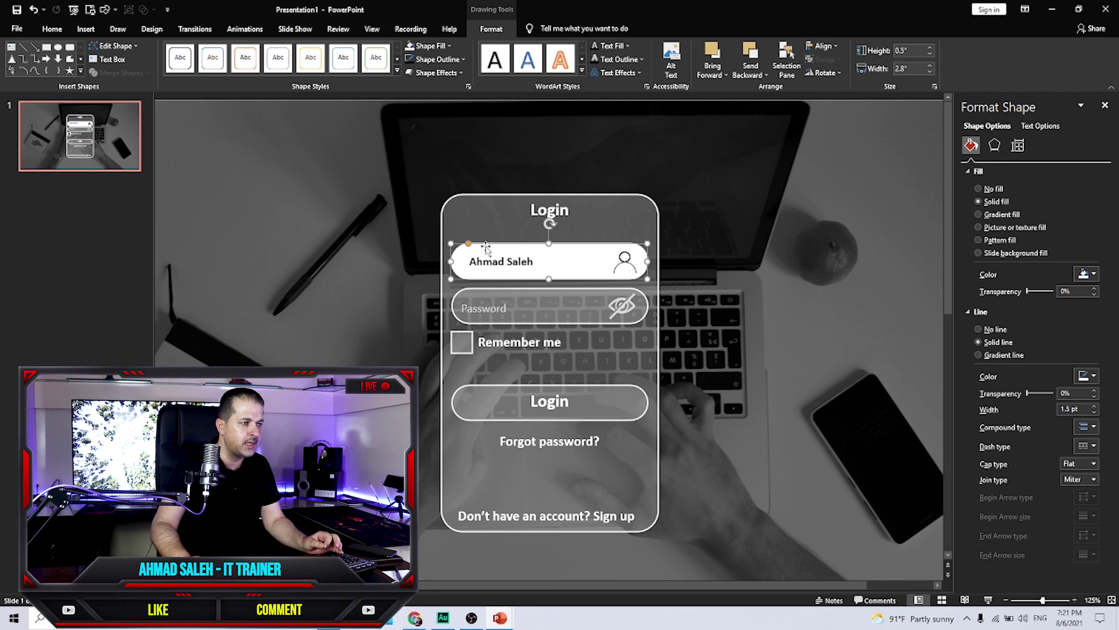
Apply an Appear entrance animation to the white name field
left_click(236, 30)
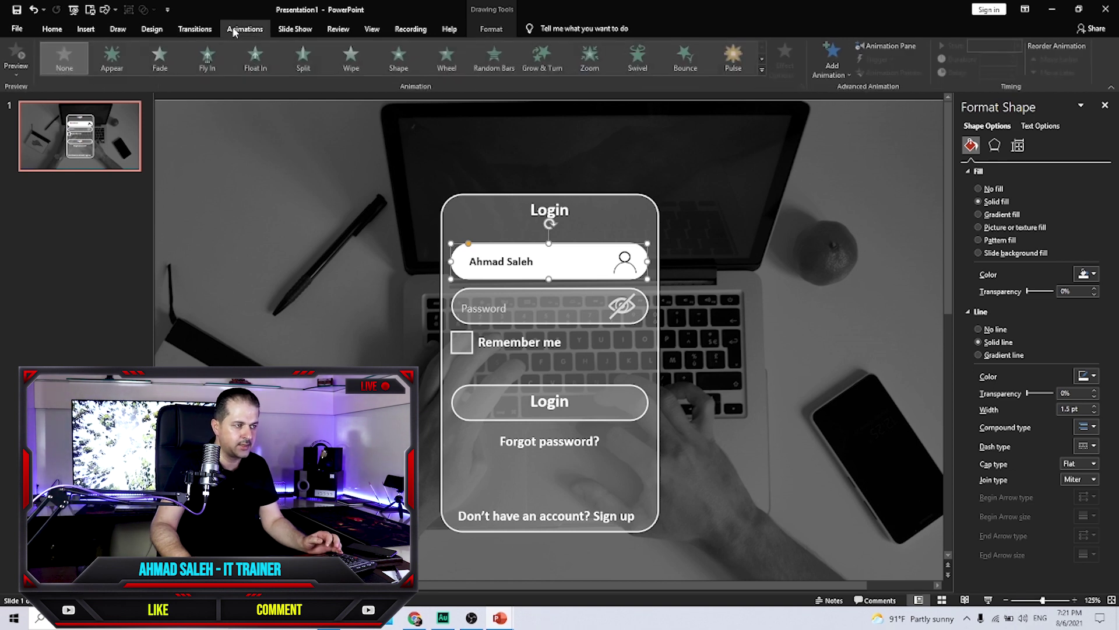
left_click(161, 59)
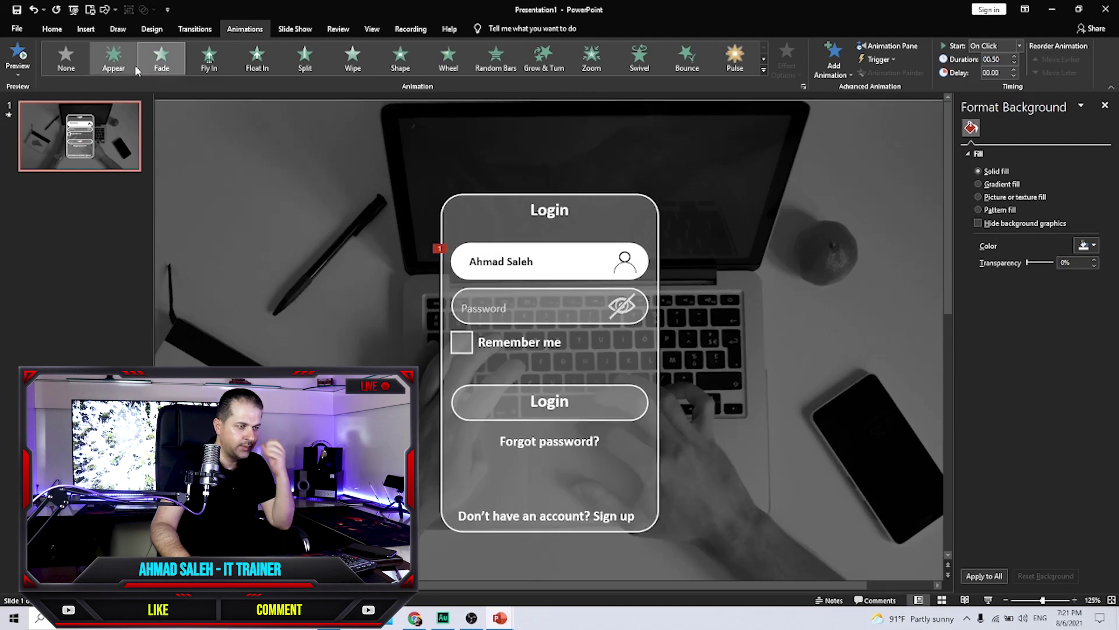
left_click(113, 58)
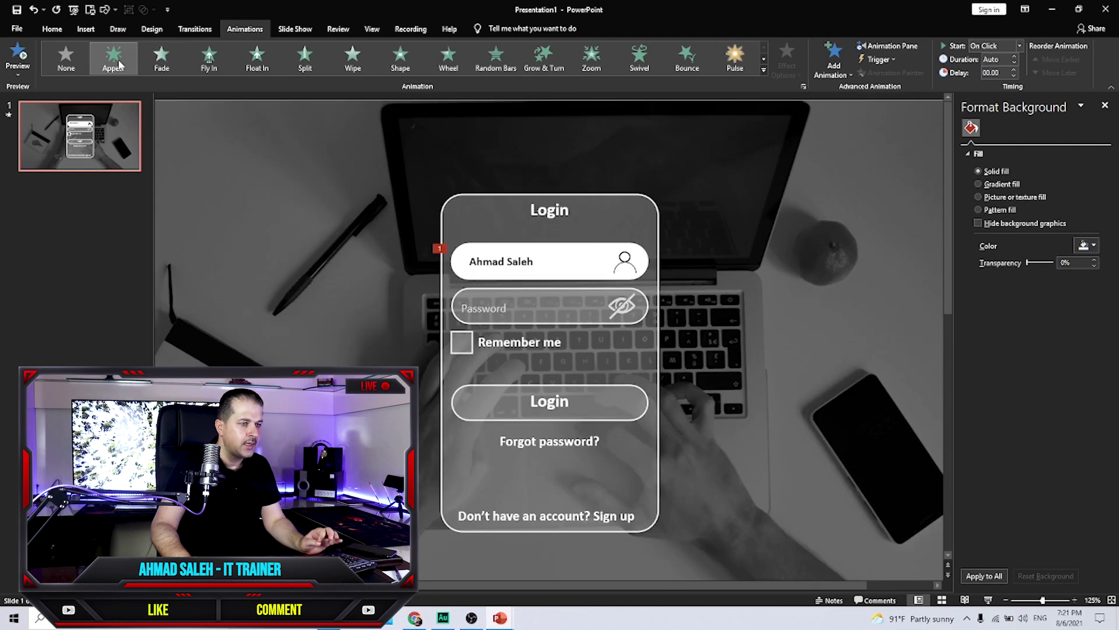
left_click(119, 64)
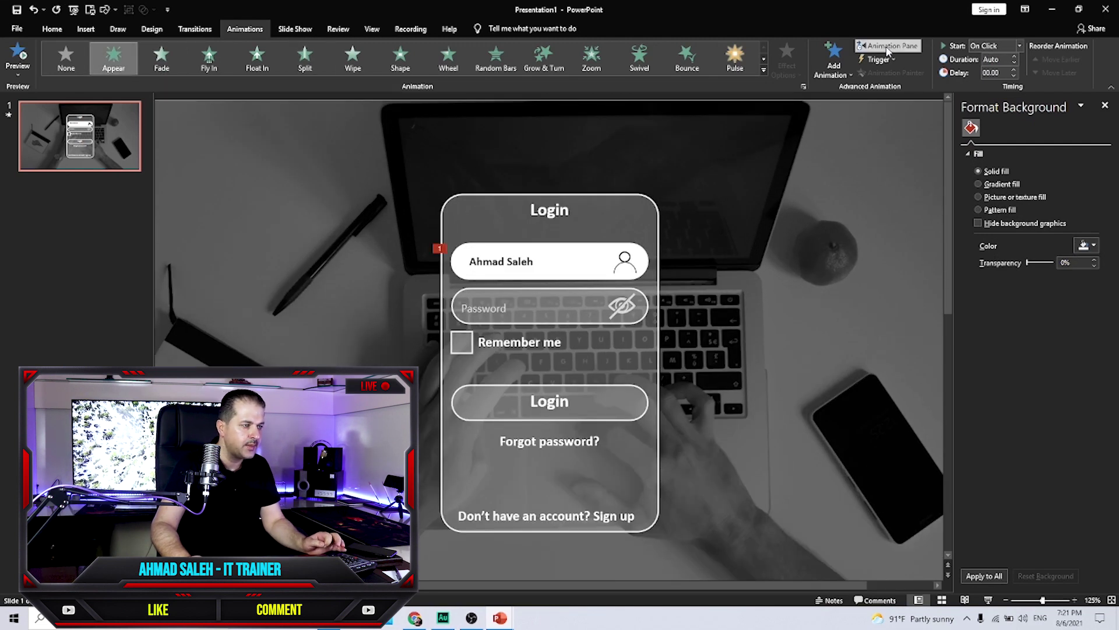
Set the Appear animation to start With Previous after a 01.00 delay
left_click(869, 46)
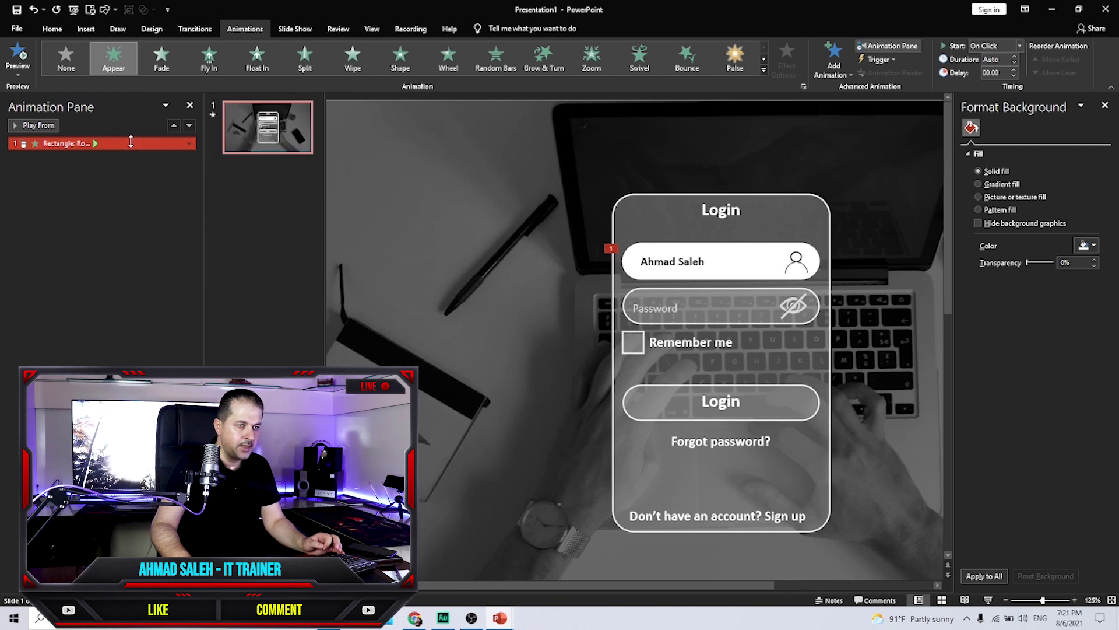
left_click(1019, 46)
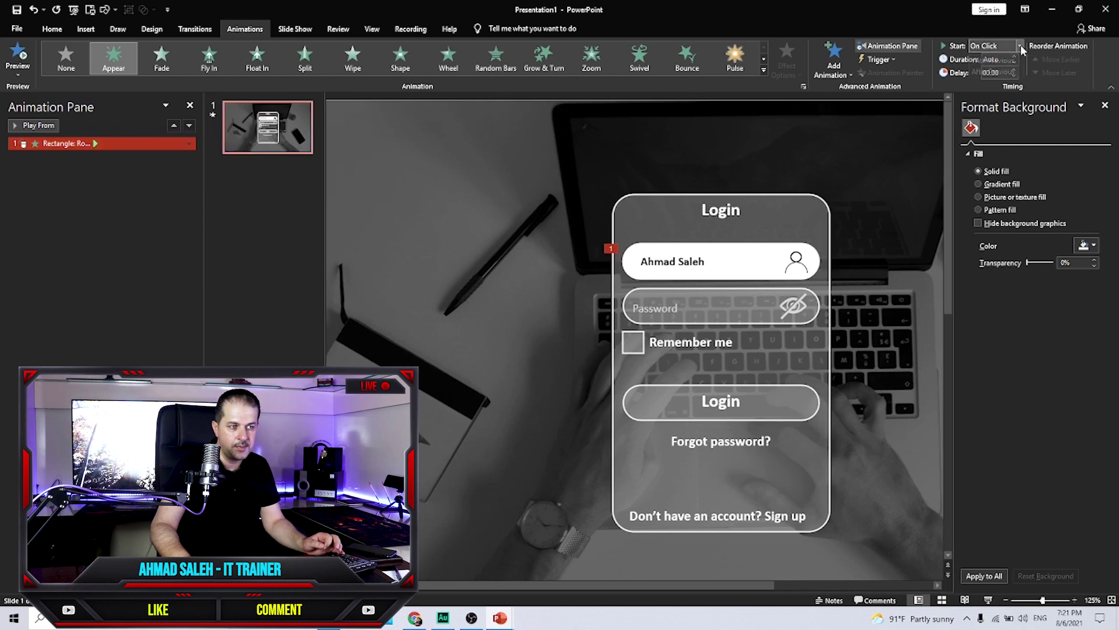
left_click(993, 82)
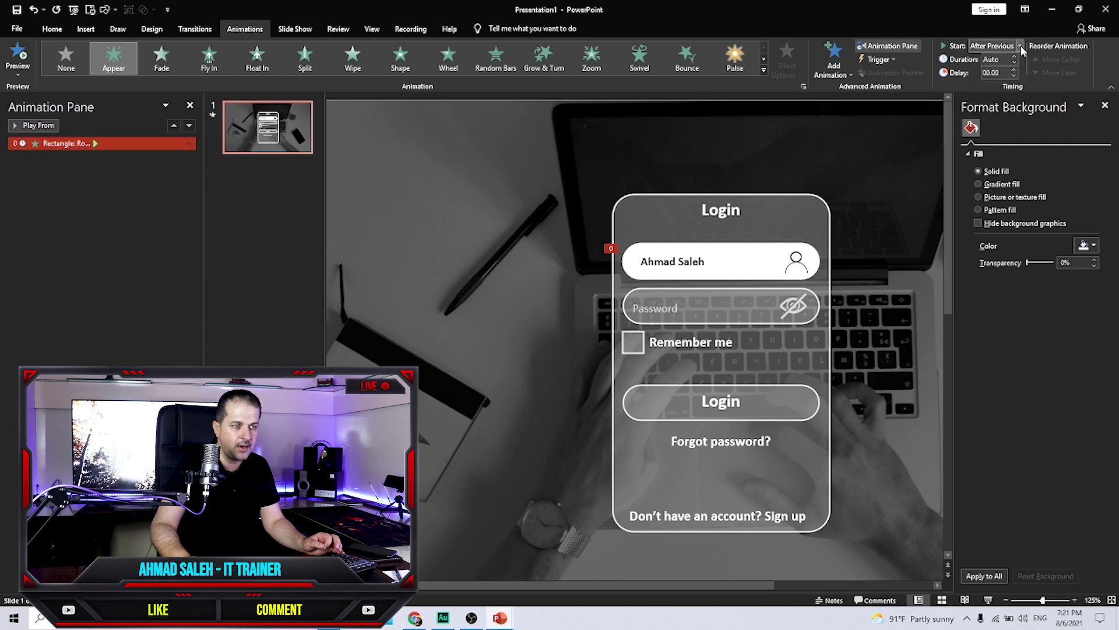
left_click(1020, 46)
left_click(993, 69)
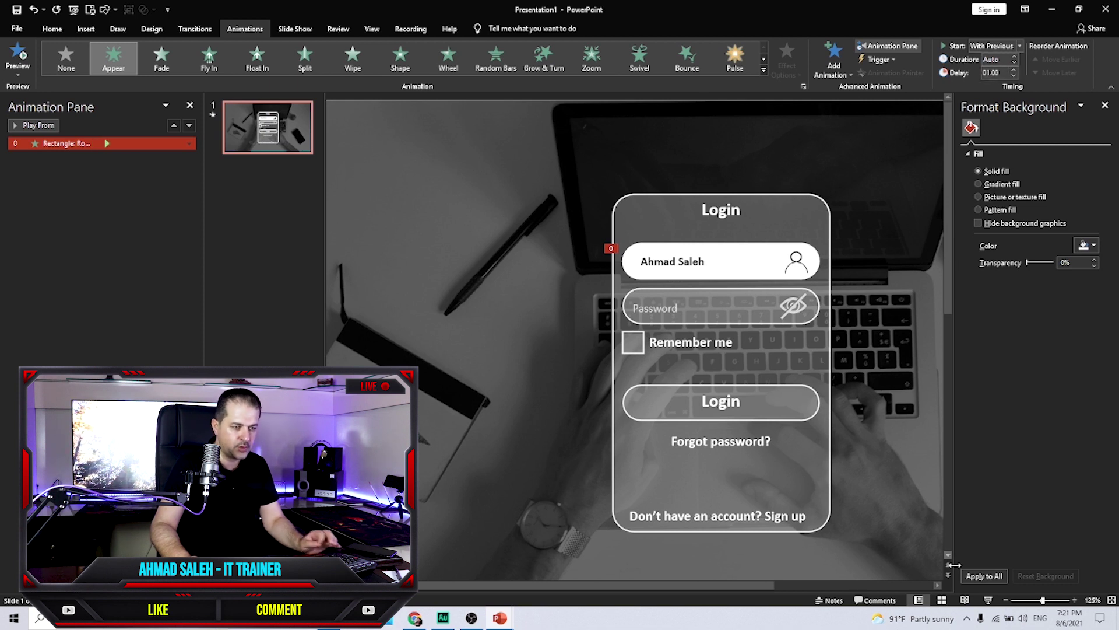
Preview the slide as a full-screen show, then return to editing
left_click(988, 600)
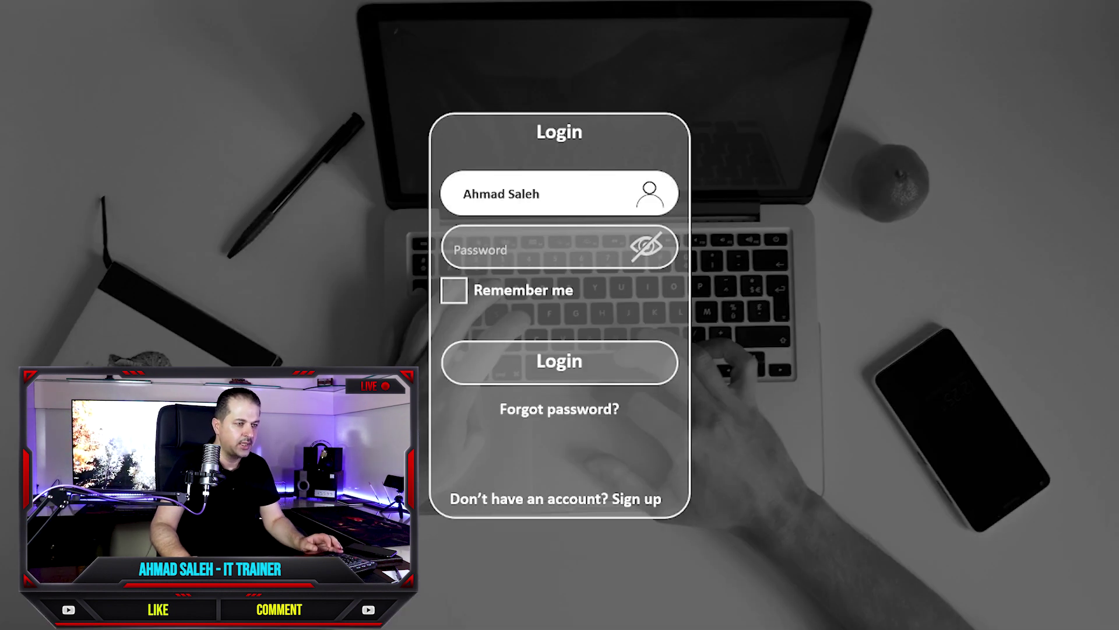
key("Escape")
left_click(671, 265)
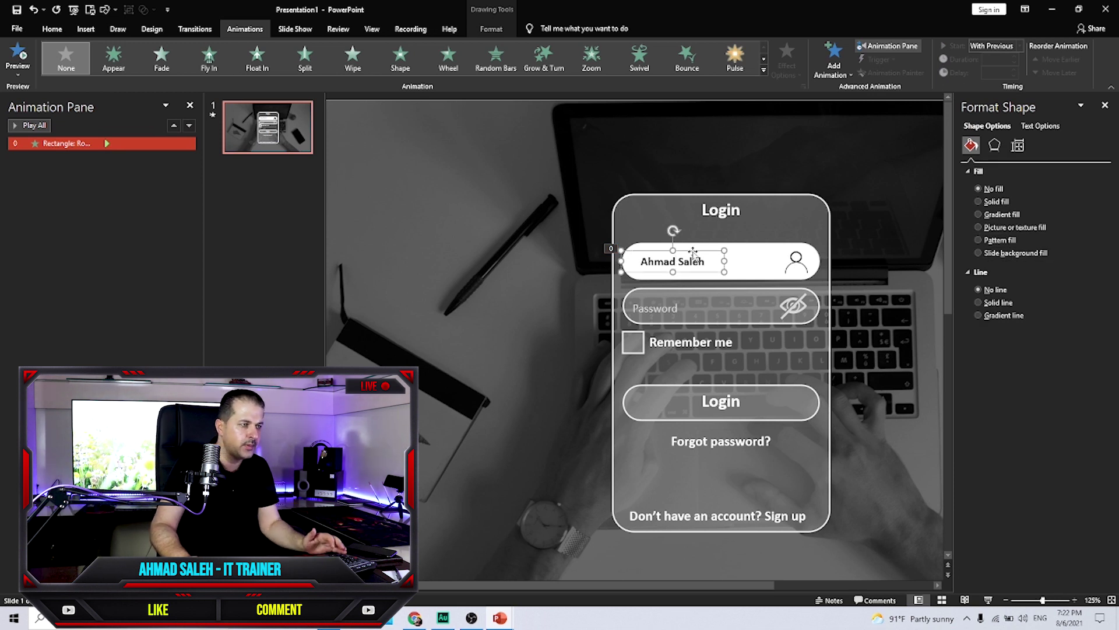
Give the name text a Wipe entrance running from the left
key("F4")
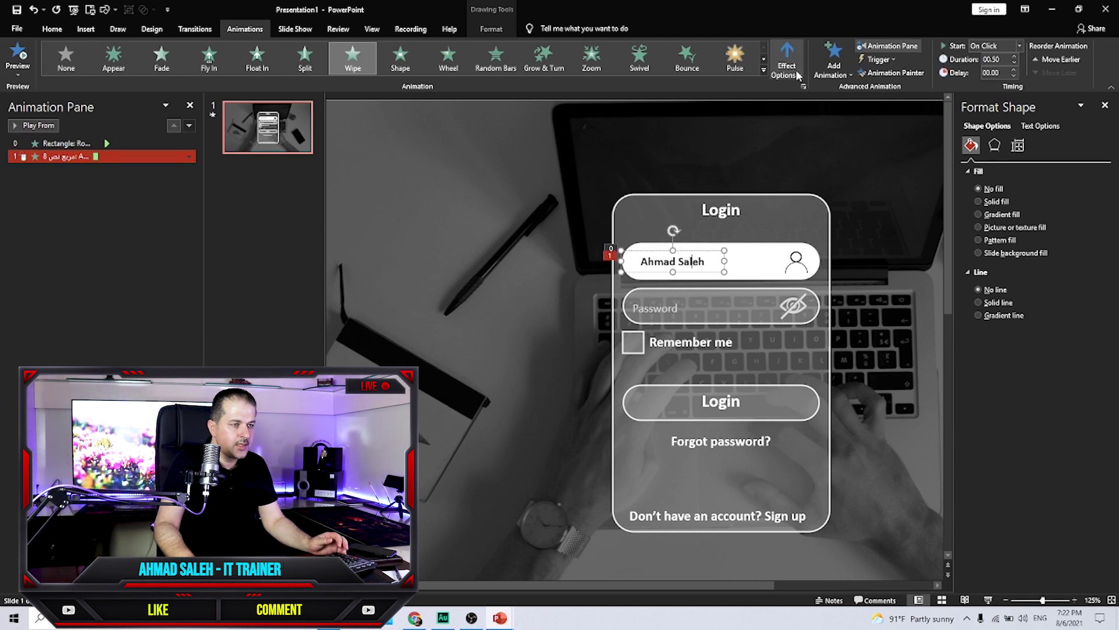
left_click(787, 64)
left_click(816, 133)
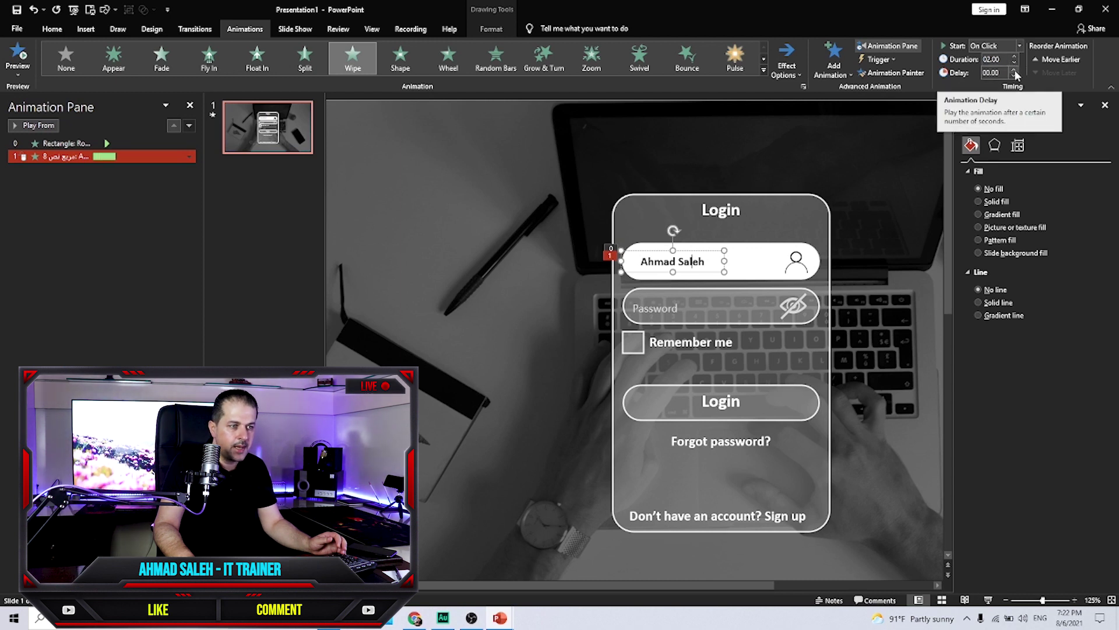
Set the Wipe to start With Previous with a 02.00 delay and 01.50 duration
double_click(1015, 70)
left_click(1014, 69)
left_click(1014, 69)
left_click(1014, 69)
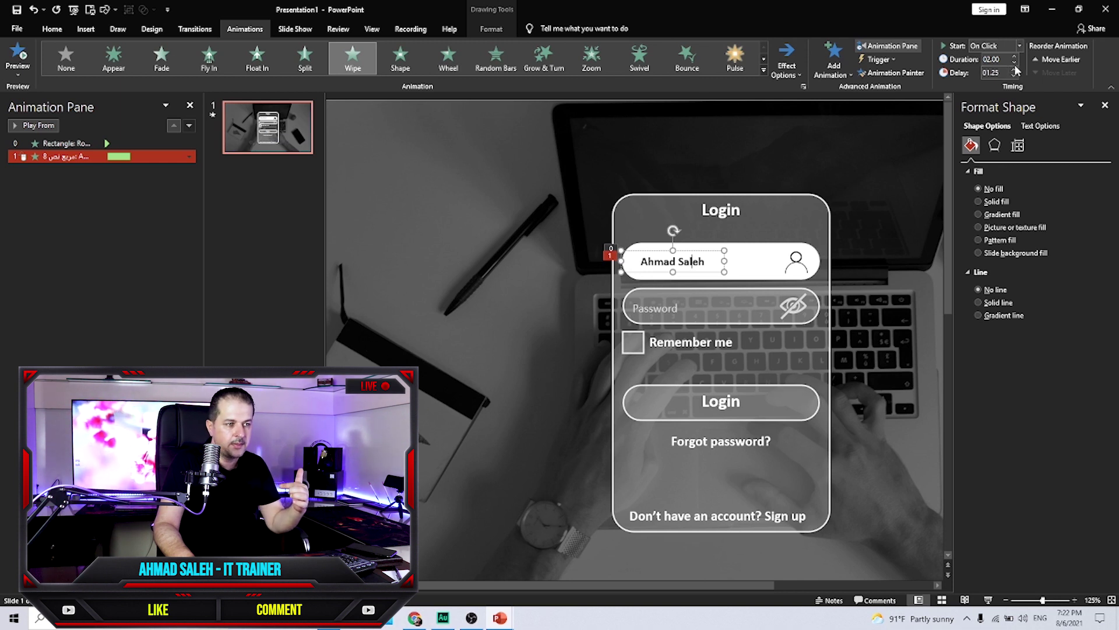
left_click(1014, 69)
left_click(1014, 69)
left_click(1014, 70)
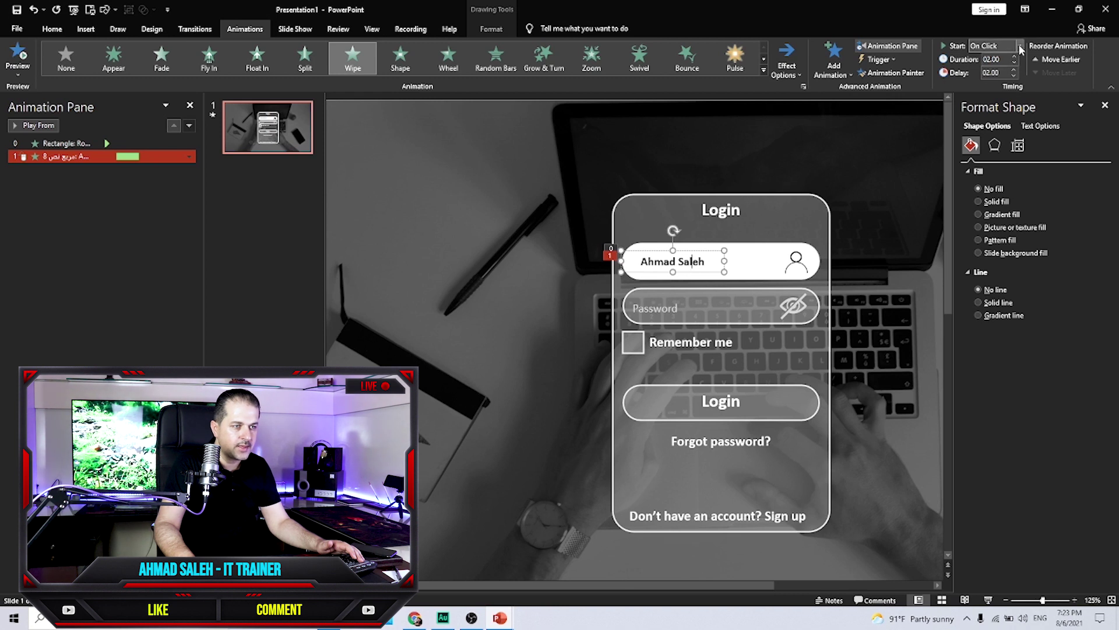
left_click(1019, 45)
left_click(991, 65)
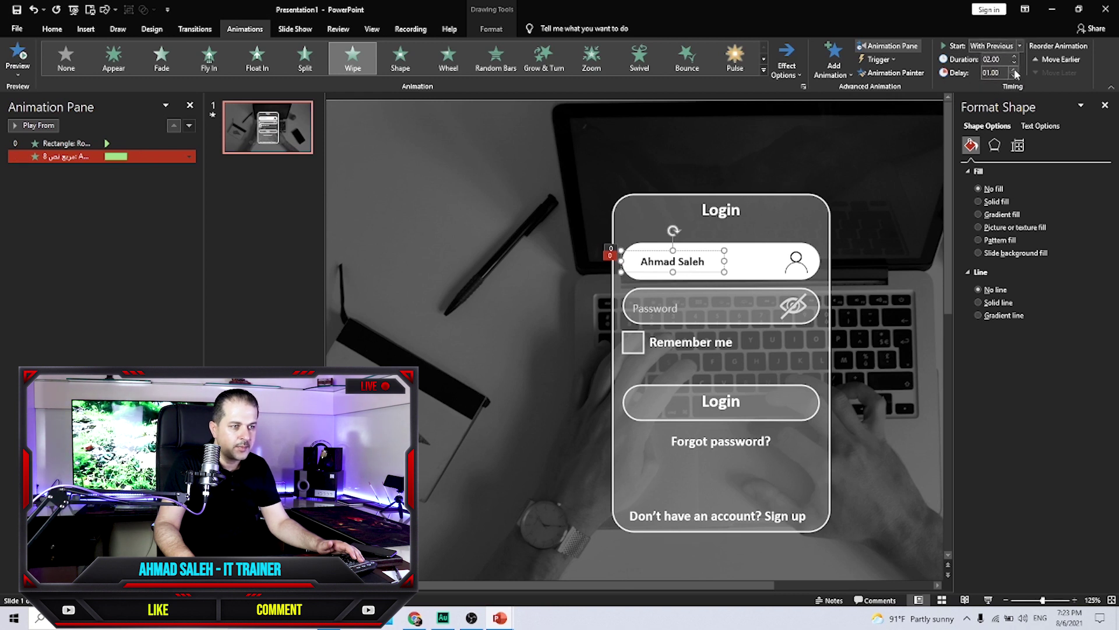
left_click(1013, 71)
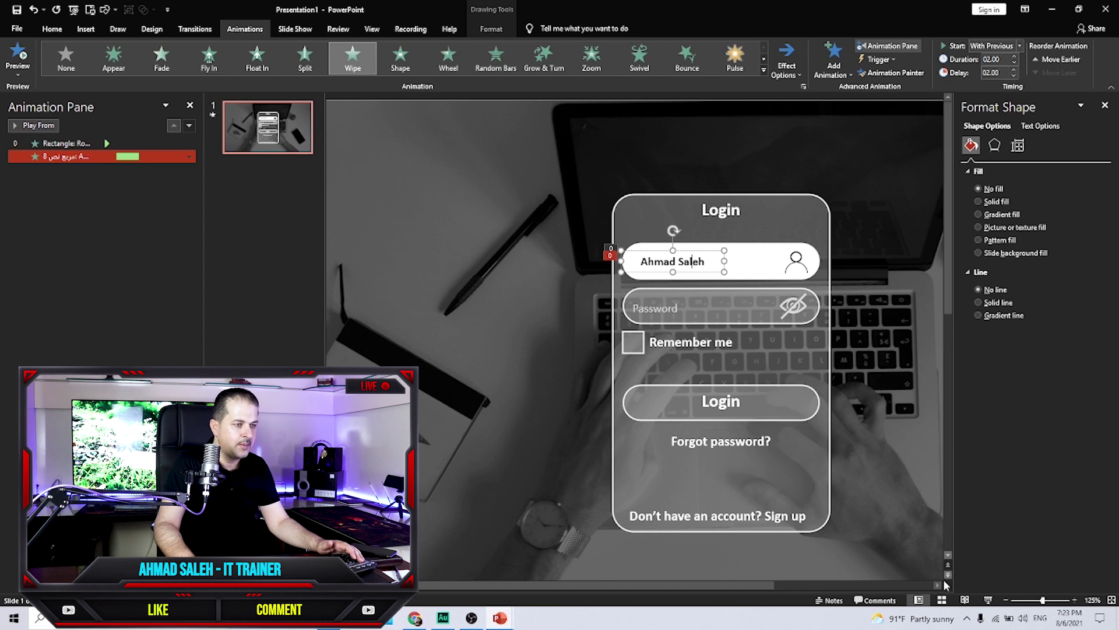
Preview the name animation in the slide show twice
left_click(988, 600)
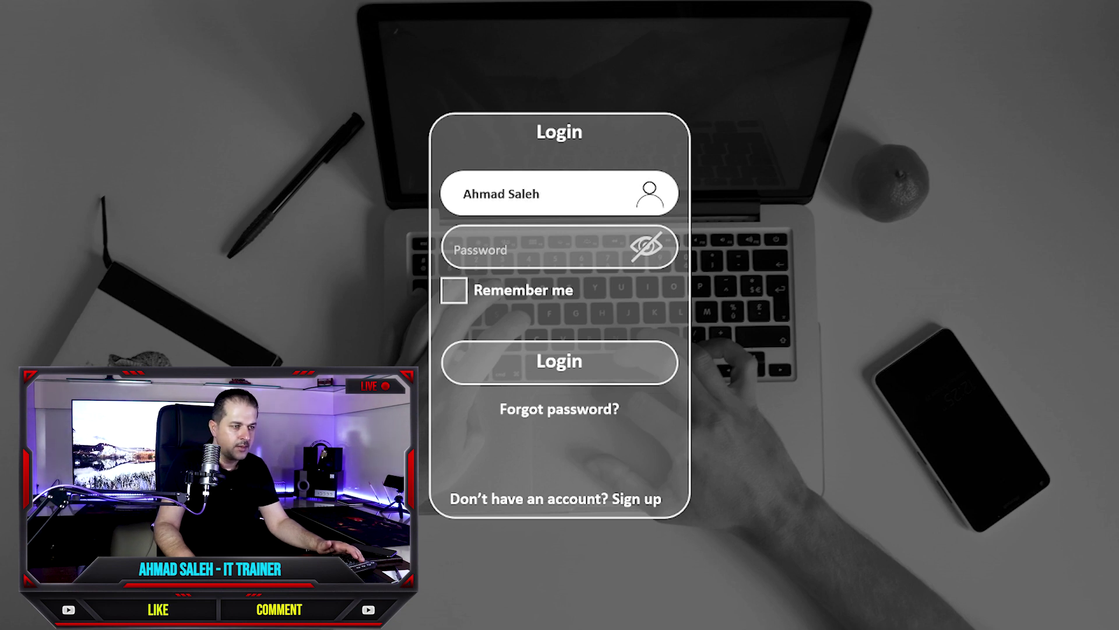
key("Escape")
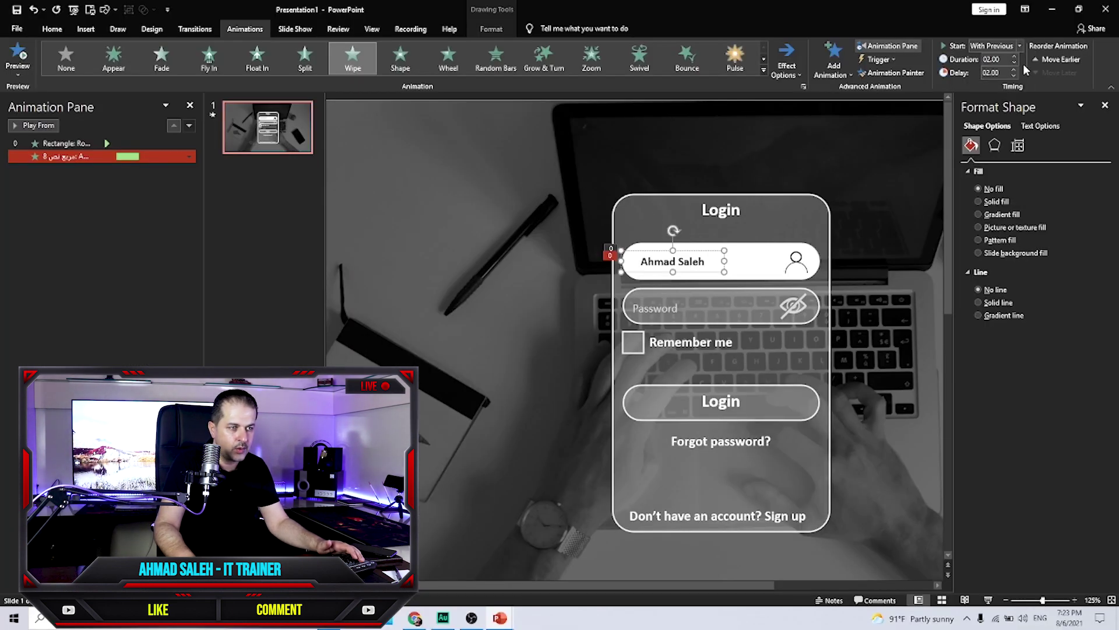
left_click(993, 599)
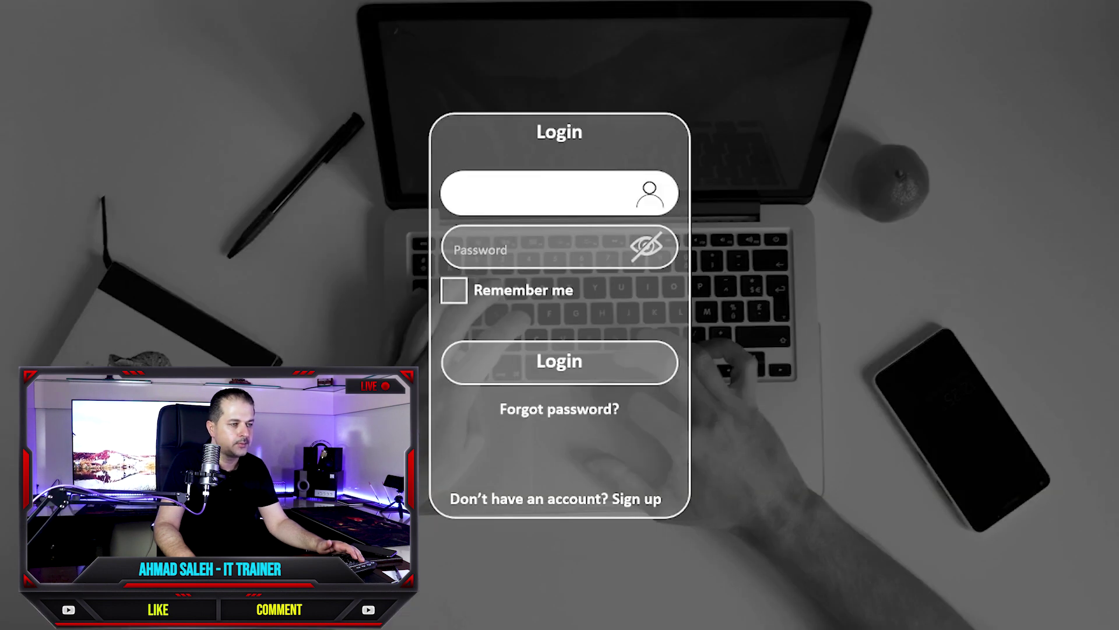
key("Escape")
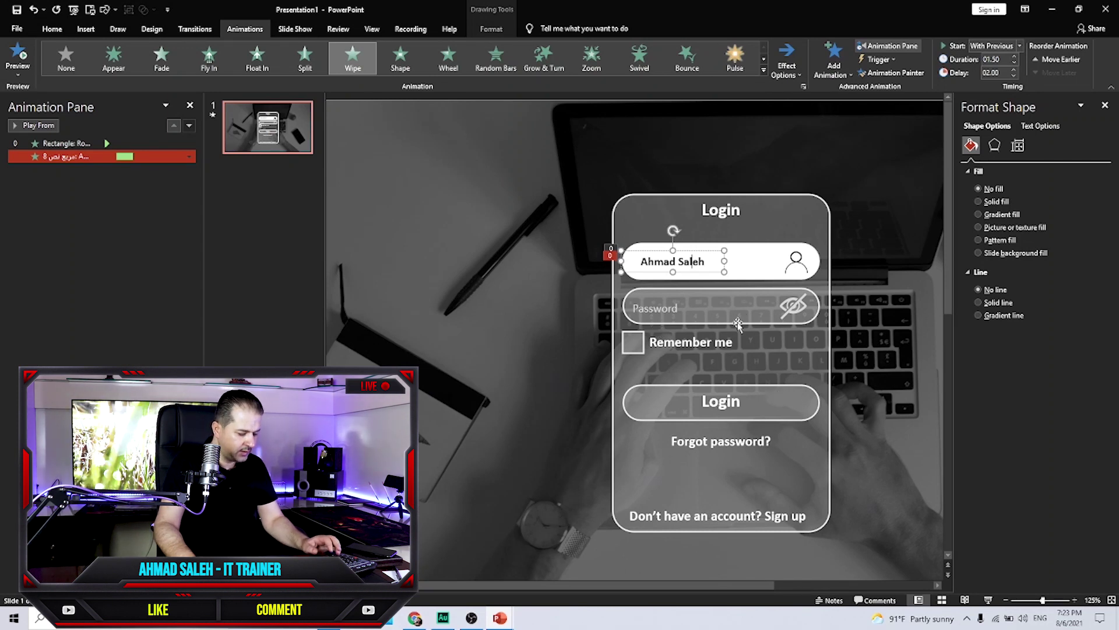
Make a copy of the Password field shape with an opaque white fill at 0% transparency
left_click(738, 322)
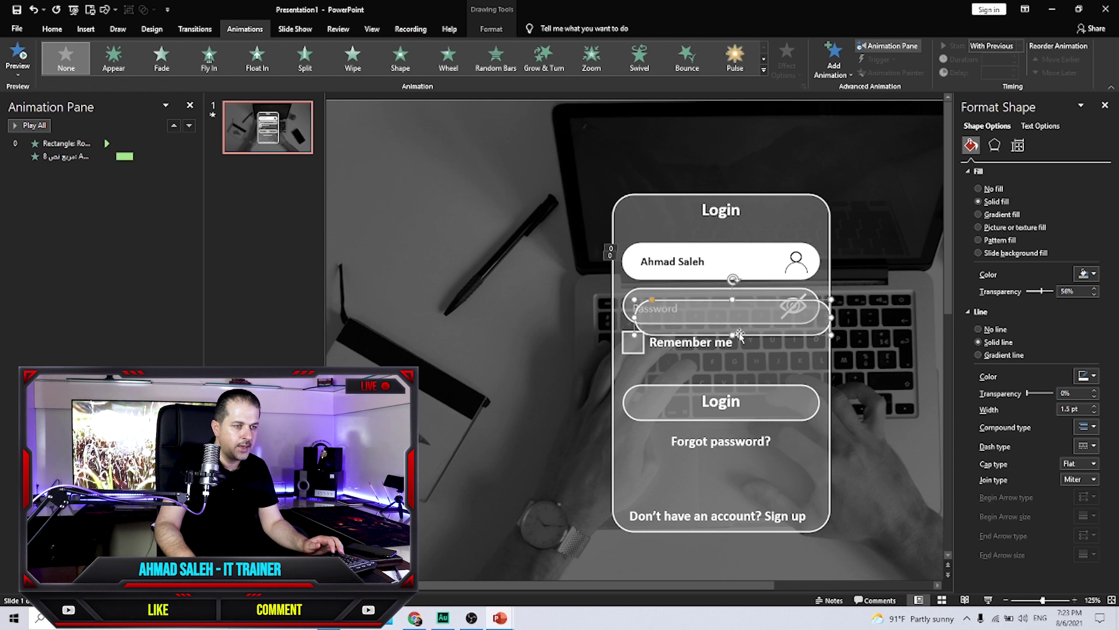
left_click_drag(740, 328, 625, 321)
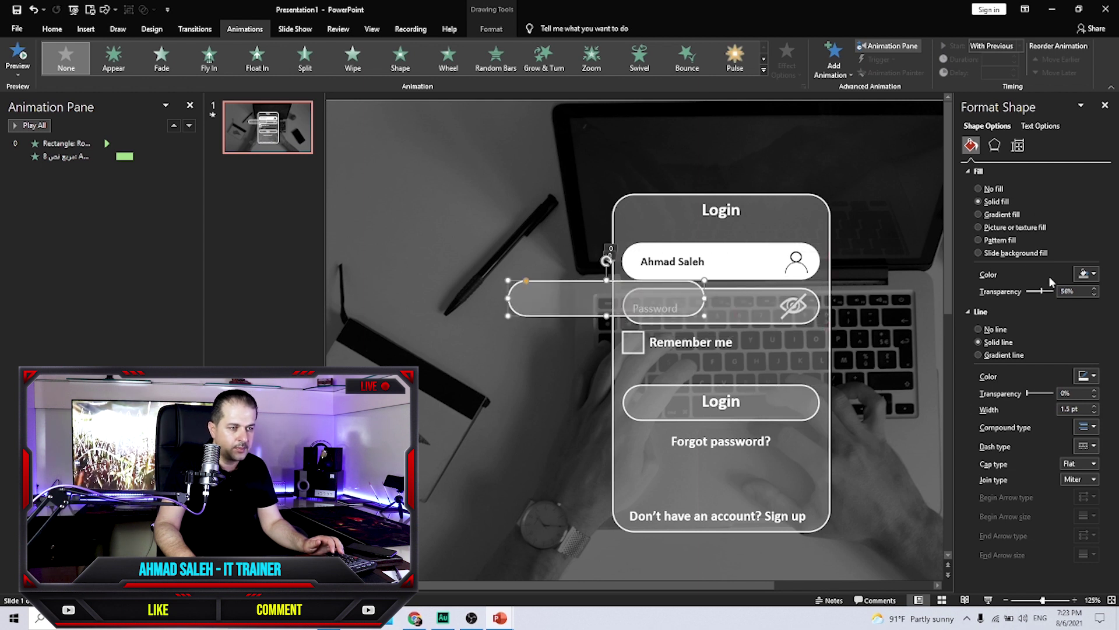
left_click(1086, 274)
left_click(1032, 302)
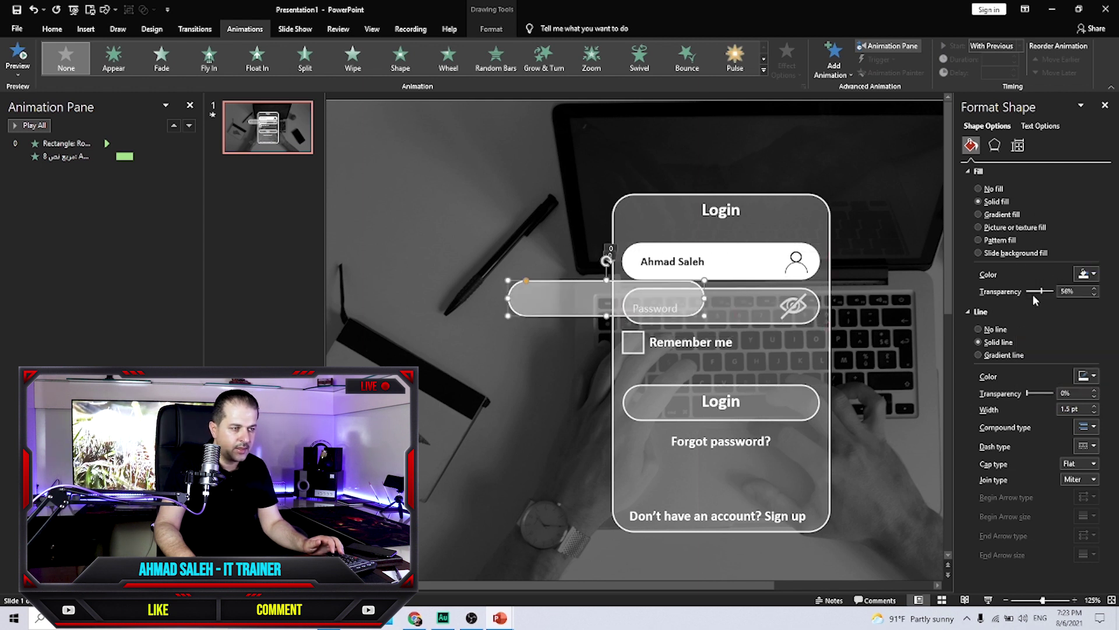
left_click_drag(1041, 290, 1025, 291)
left_click_drag(643, 302, 638, 335)
Move the eye-slash icon out of the Password field to beside the card
left_click(657, 310)
left_click(671, 262)
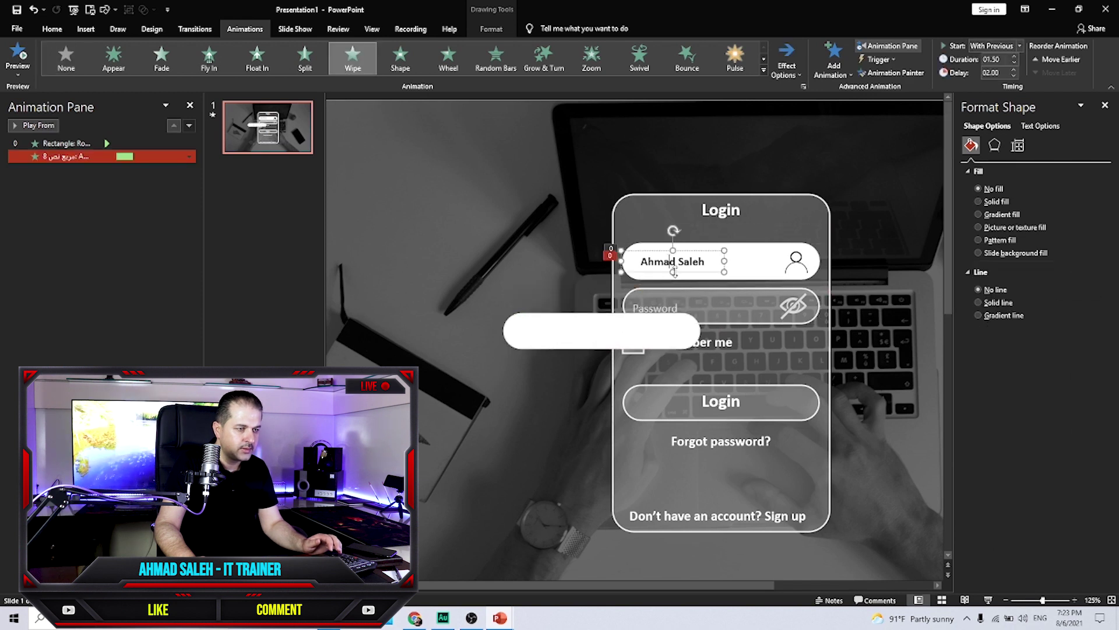
left_click(804, 312)
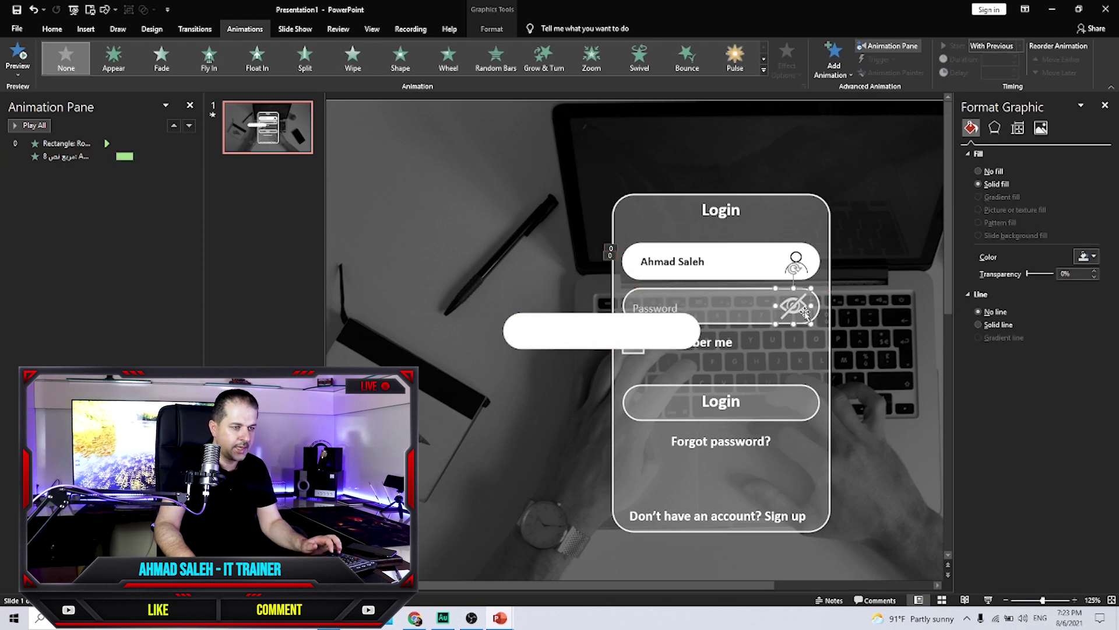
left_click_drag(808, 315, 535, 267)
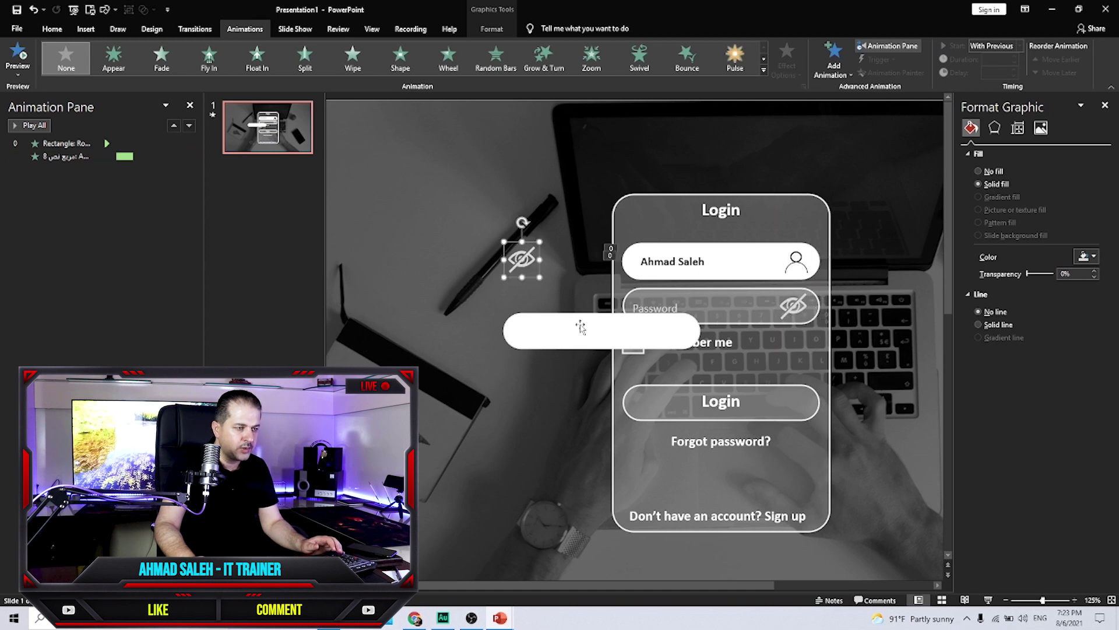
Give the white bar a white outline and align it over the Password field
left_click_drag(584, 327, 699, 304)
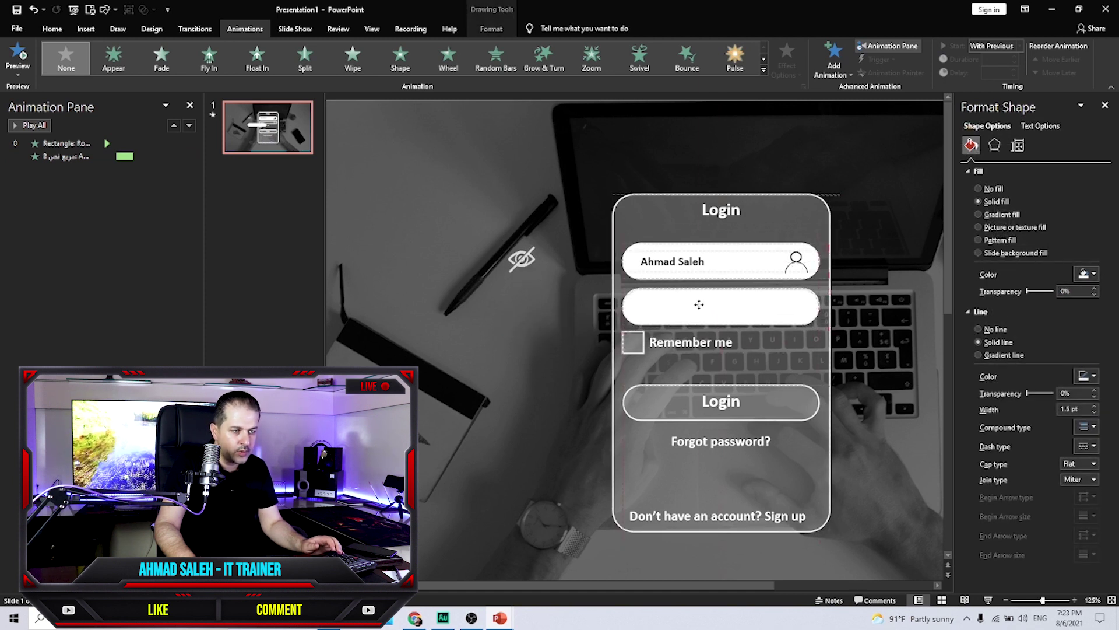
left_click(1089, 376)
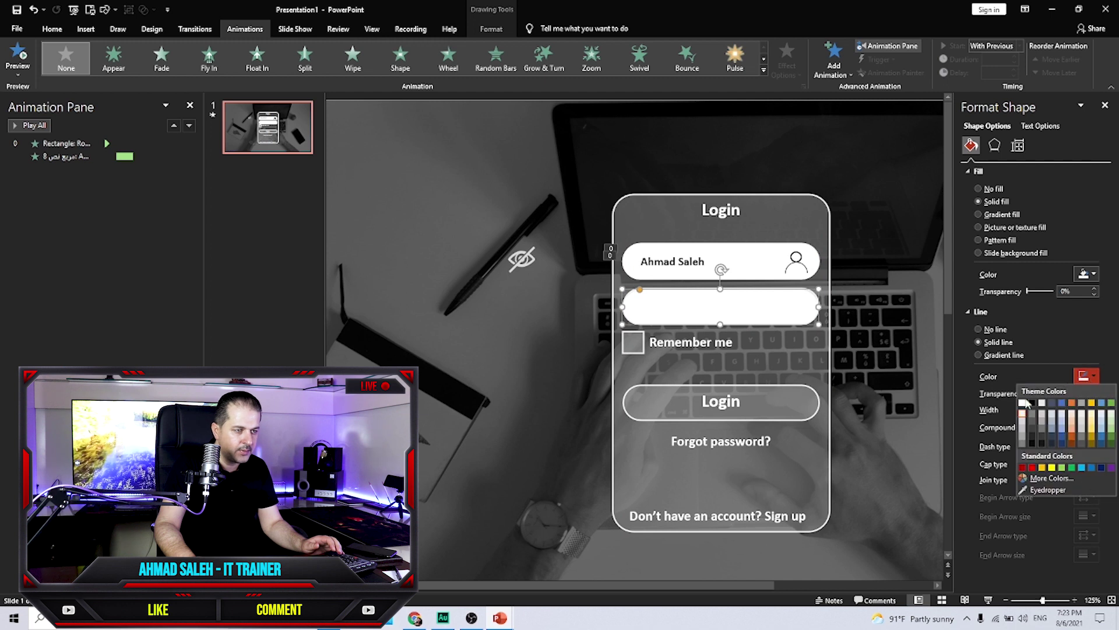
left_click(1024, 403)
left_click_drag(773, 310, 774, 305)
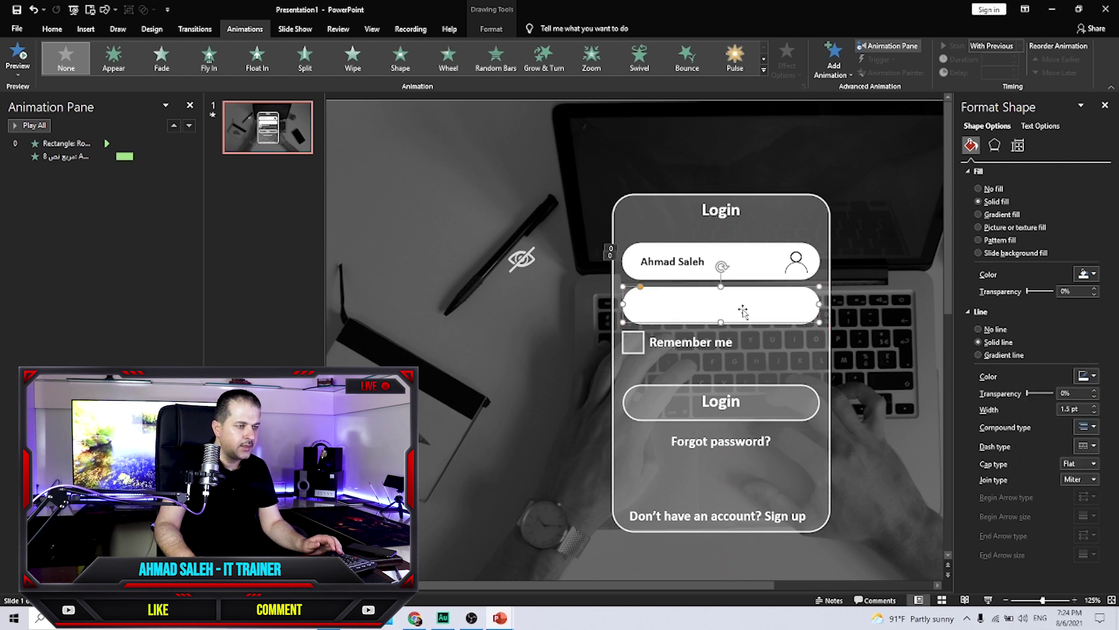
left_click(672, 263)
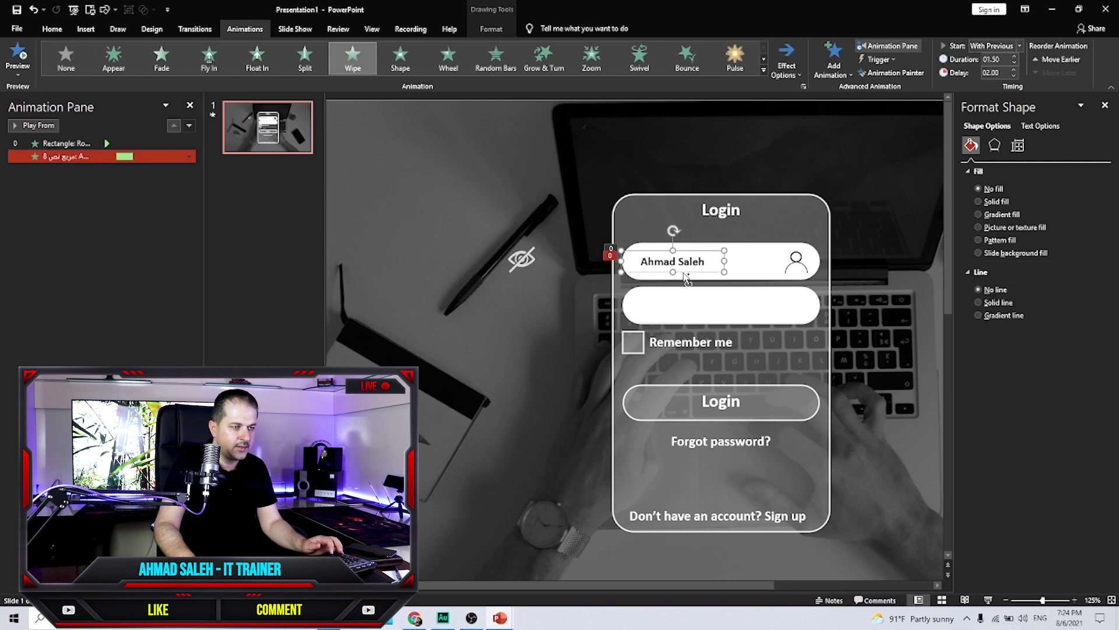
Turn a copy of the username text into '***********' inside the password bar, with a larger font
key("ctrl+d")
left_click_drag(709, 285, 690, 317)
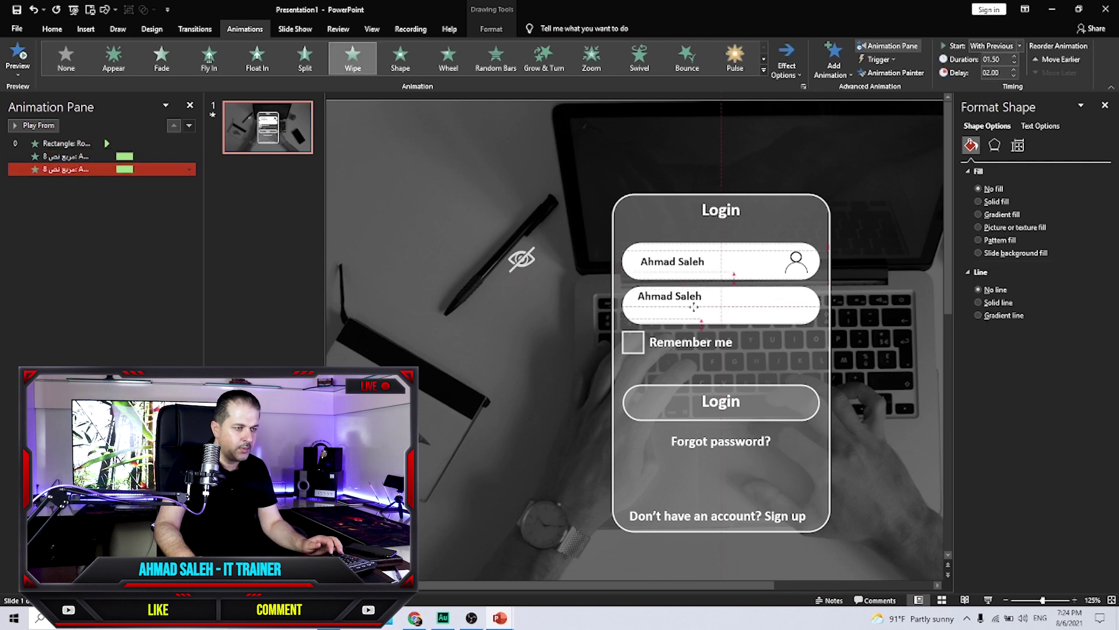
double_click(677, 308)
triple_click(676, 309)
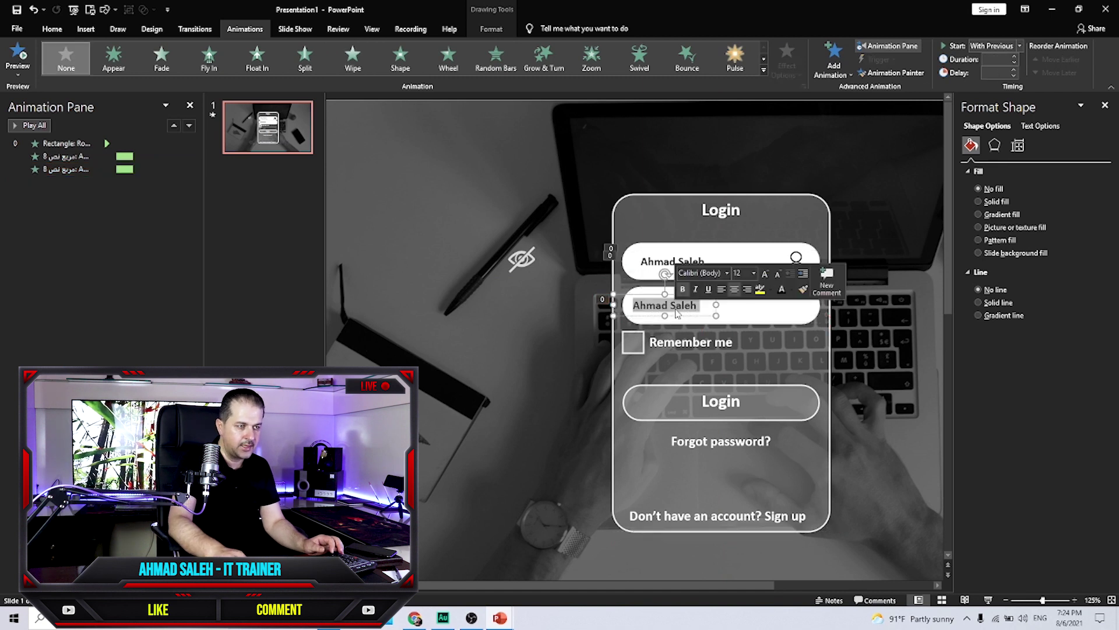
type("*****")
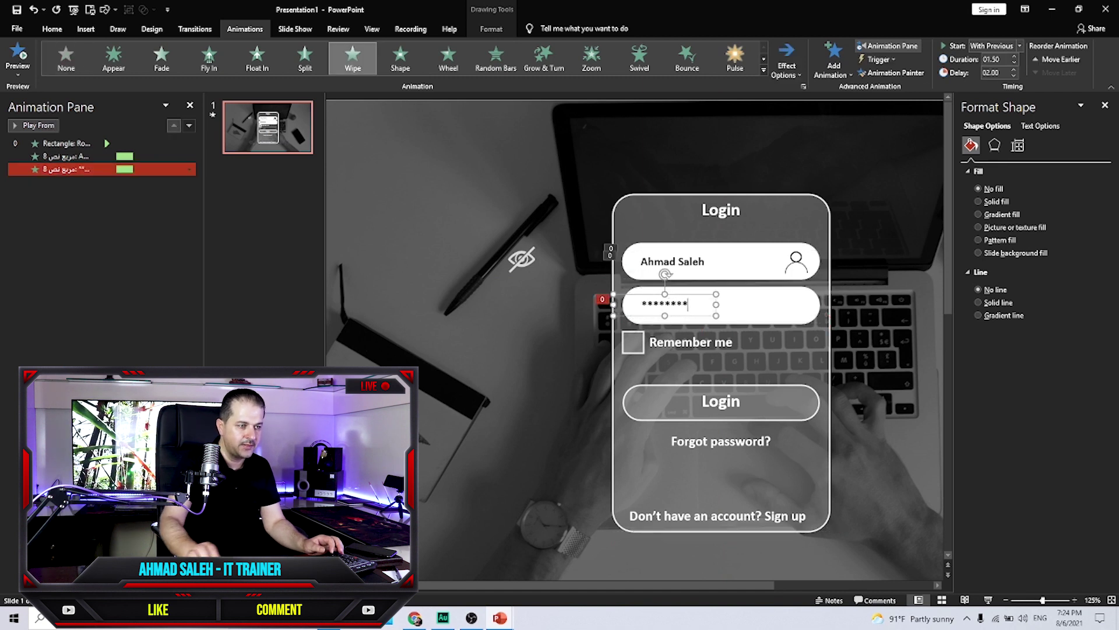
type("*****")
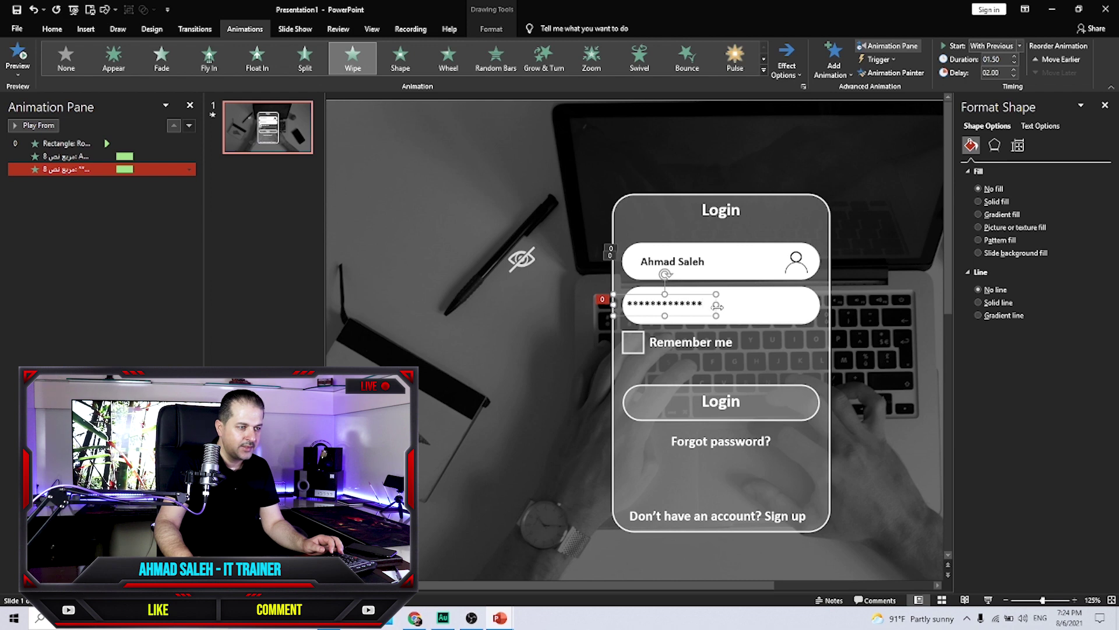
type("*")
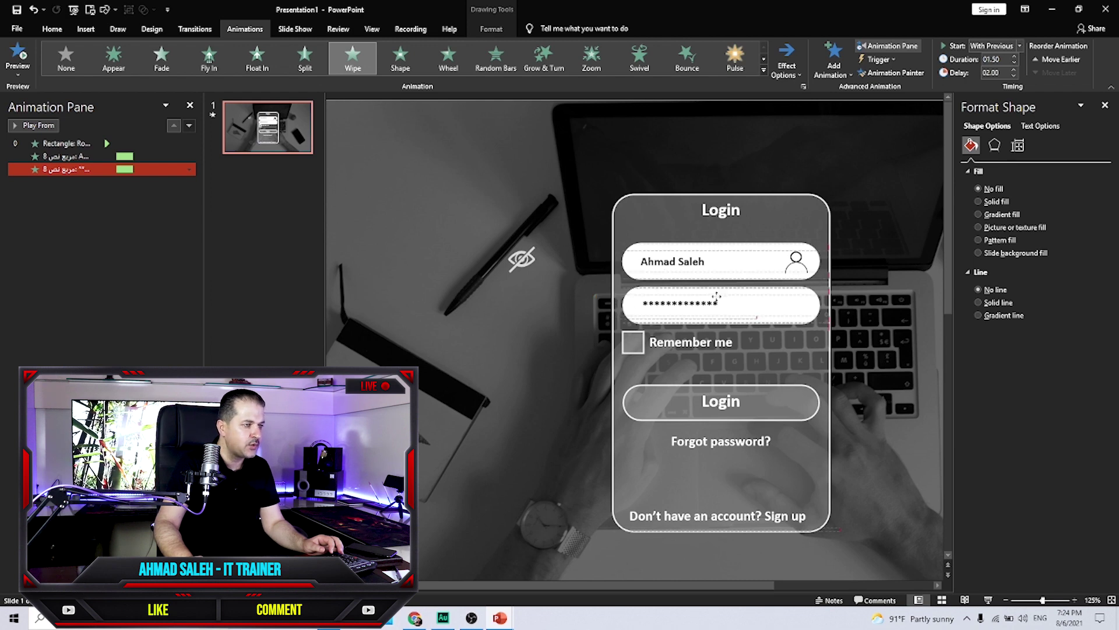
left_click(51, 29)
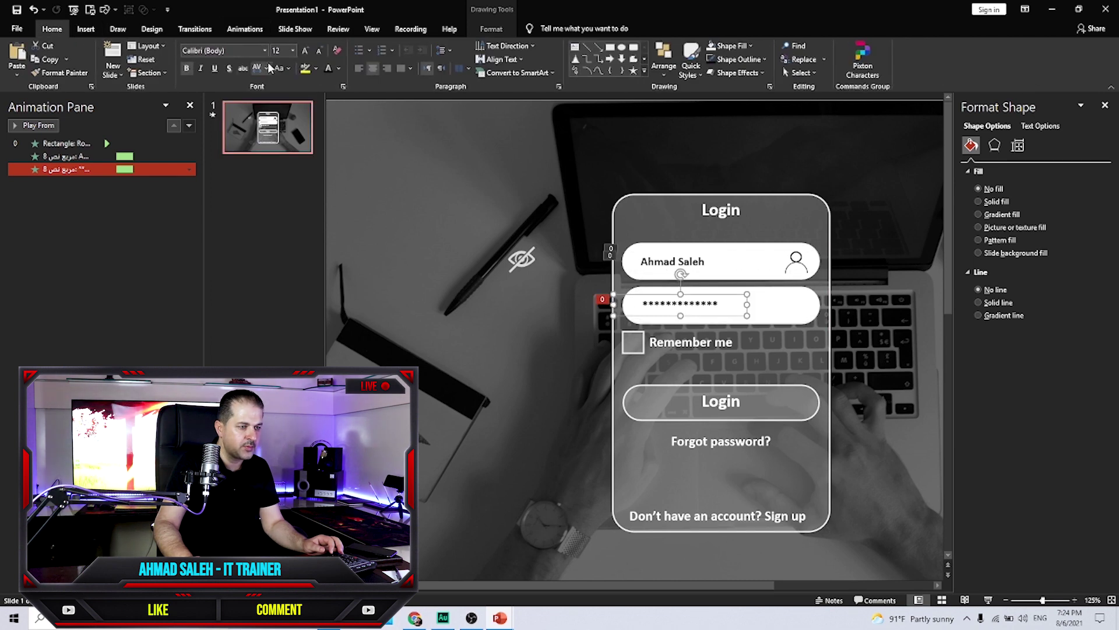
left_click(304, 51)
left_click(305, 51)
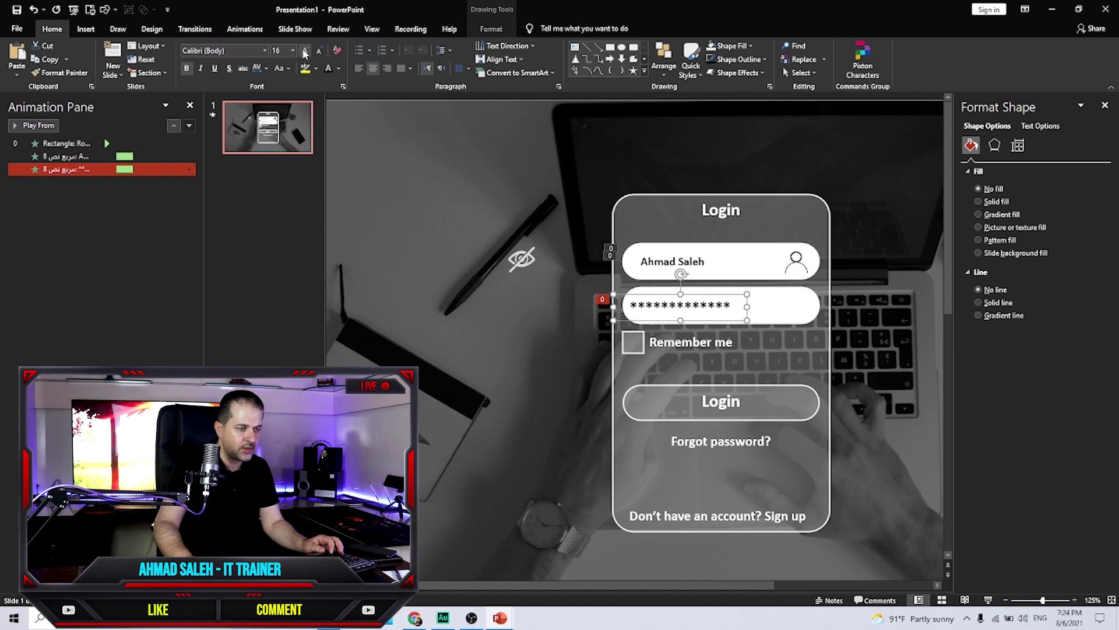
left_click(304, 52)
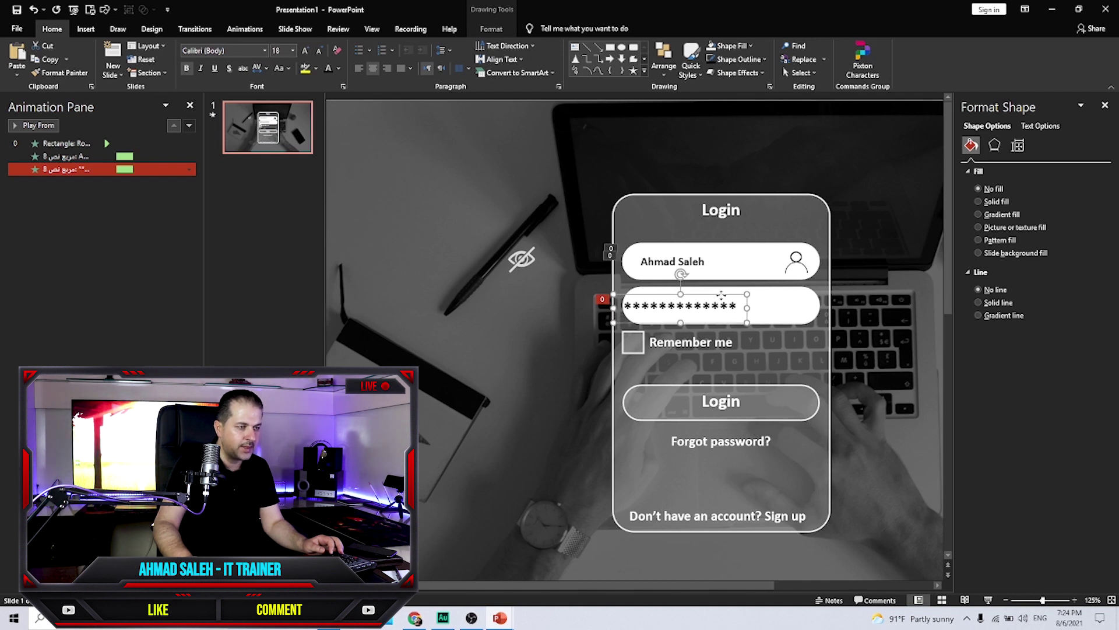
Fill the eye-slash icon with a dark theme colour and place it at the password field's right end
left_click(523, 260)
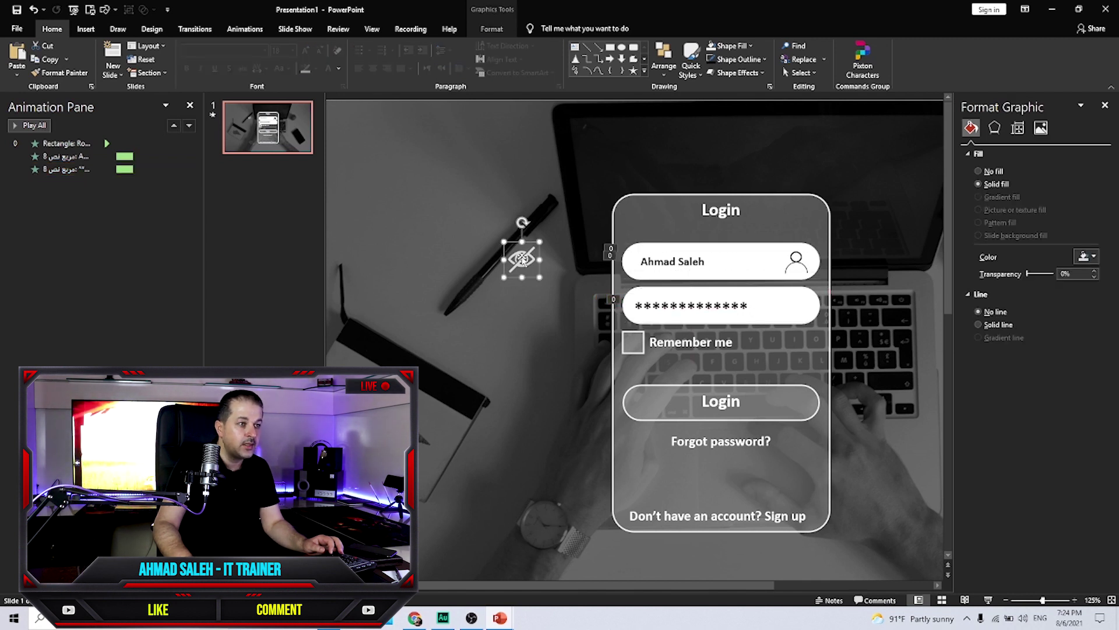
left_click(491, 29)
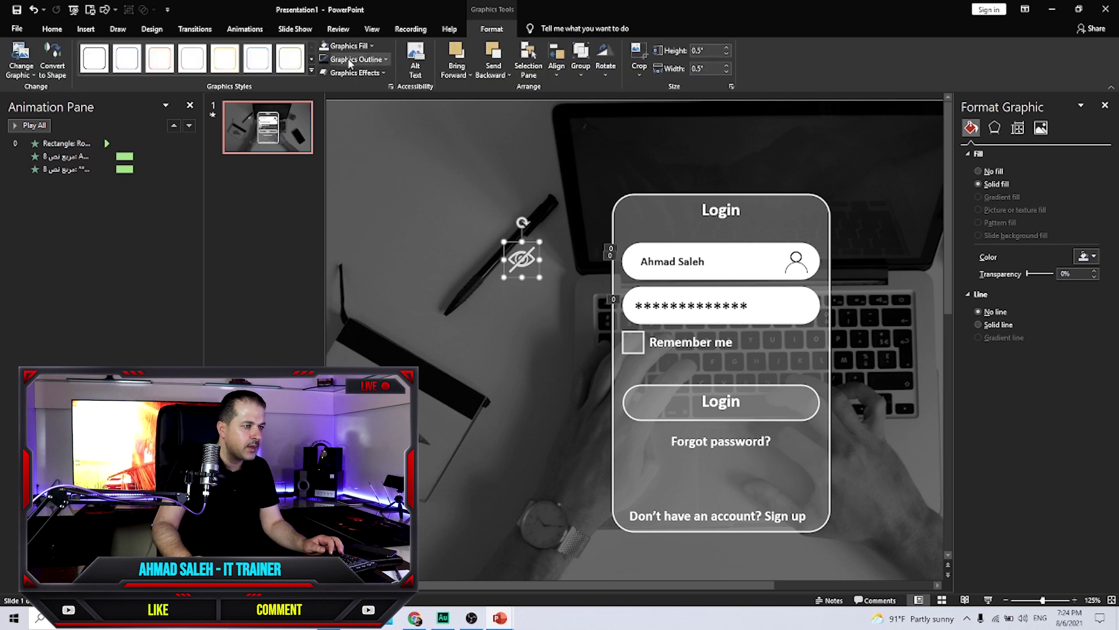
left_click(348, 46)
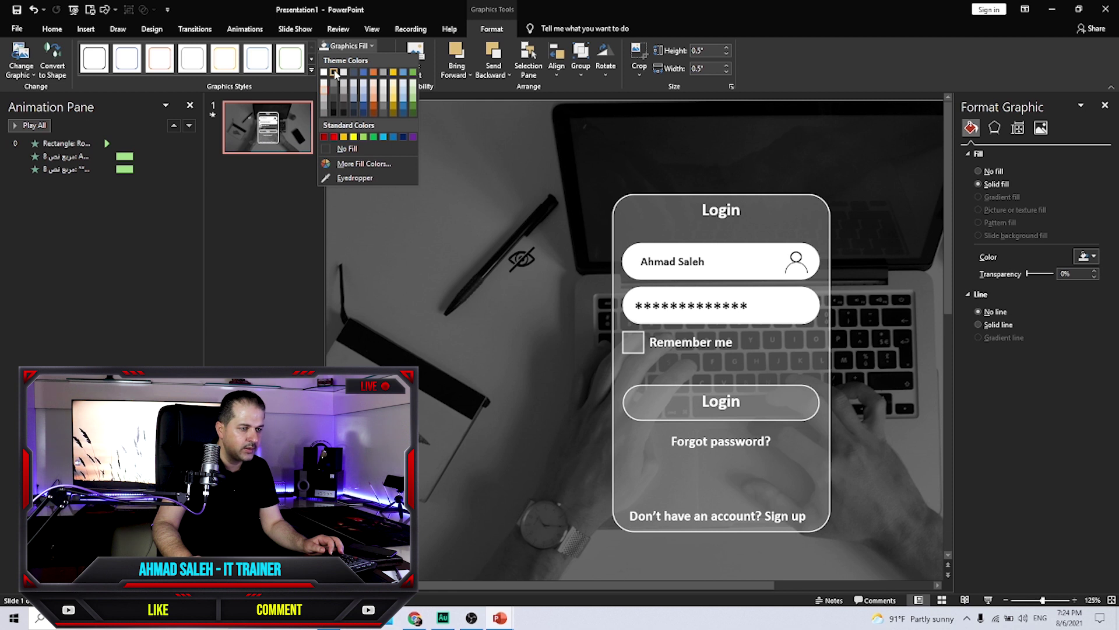
left_click(335, 72)
left_click_drag(526, 264, 801, 309)
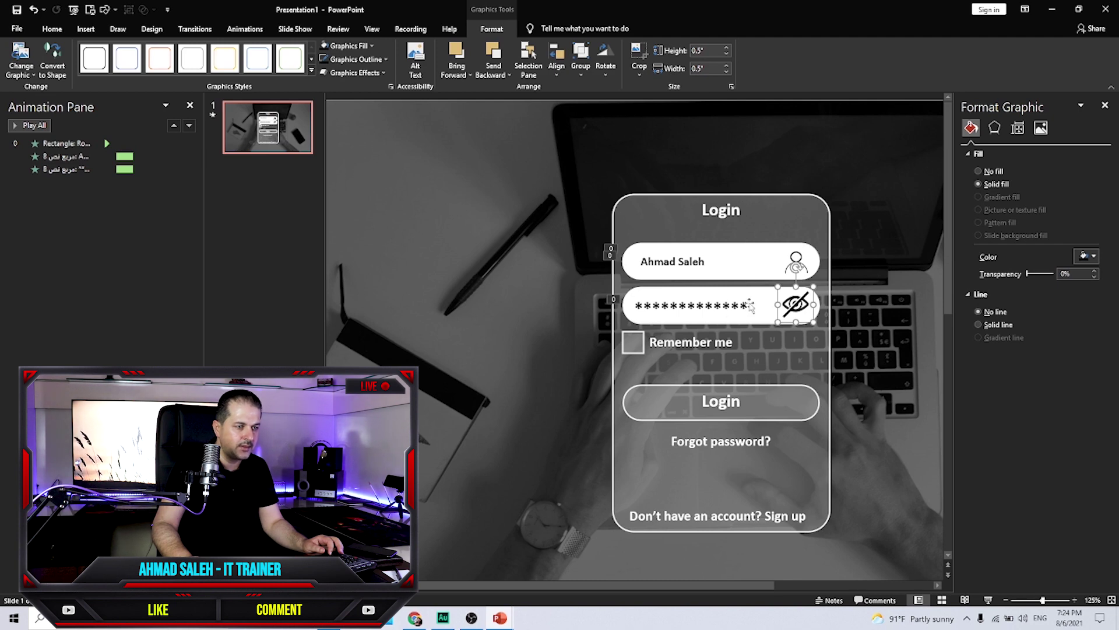
left_click(725, 220)
left_click(796, 262)
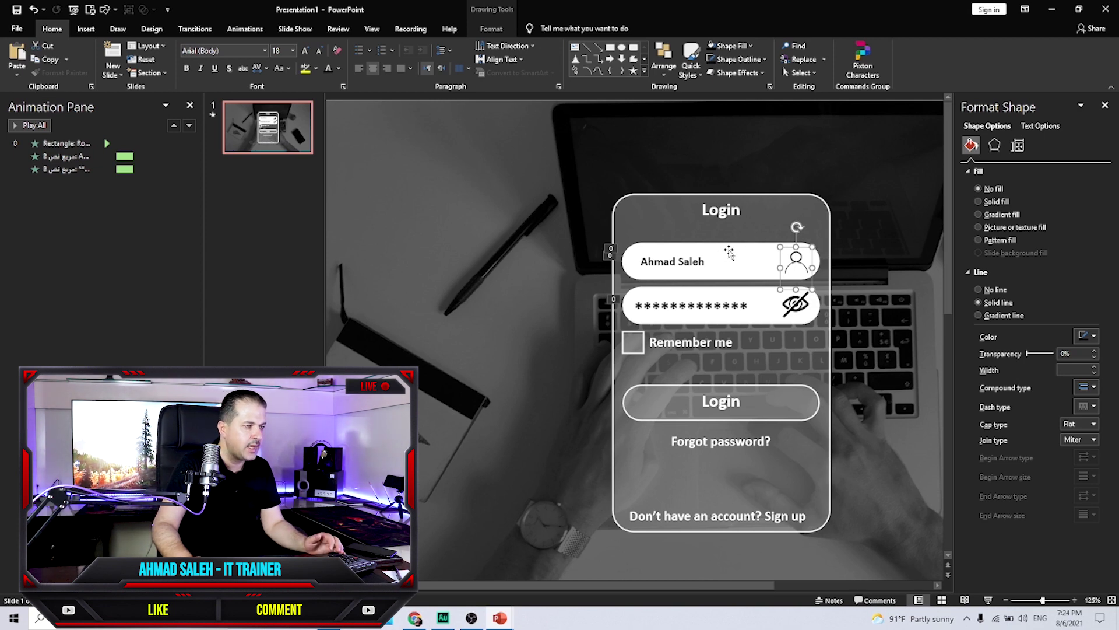
Give the grouped login card (Group 28) an Appear entrance animation
left_click(245, 29)
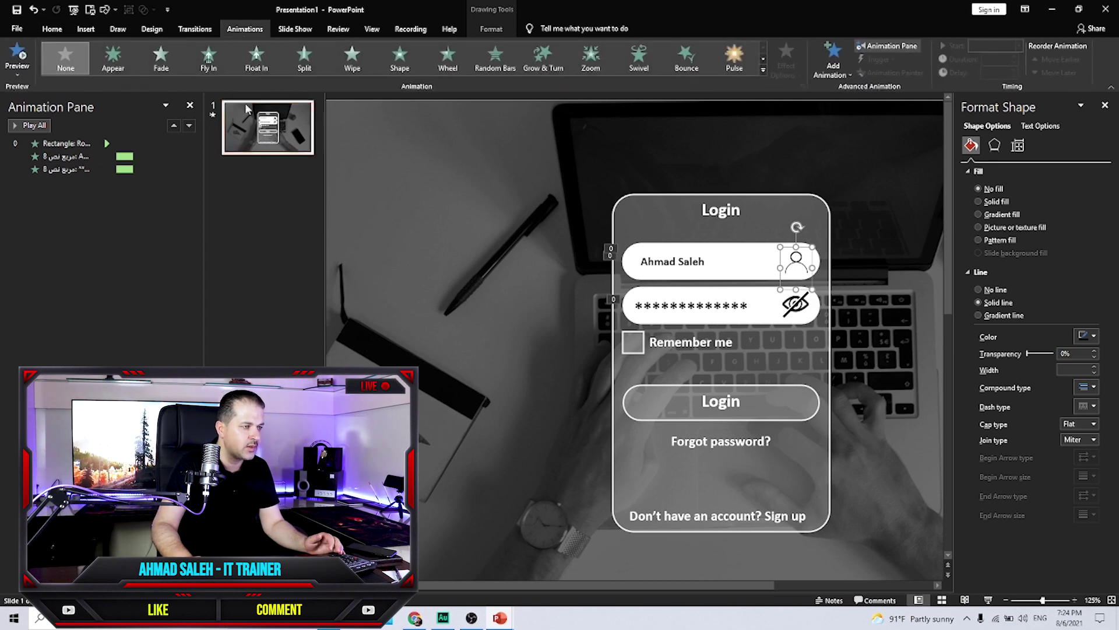
left_click(108, 61)
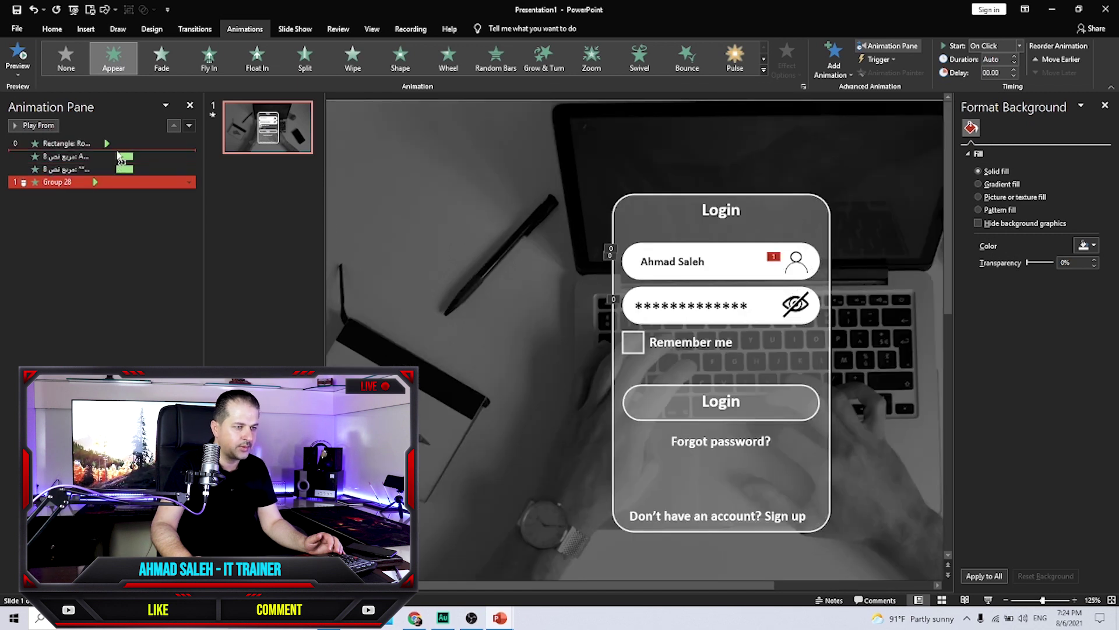
left_click(83, 156)
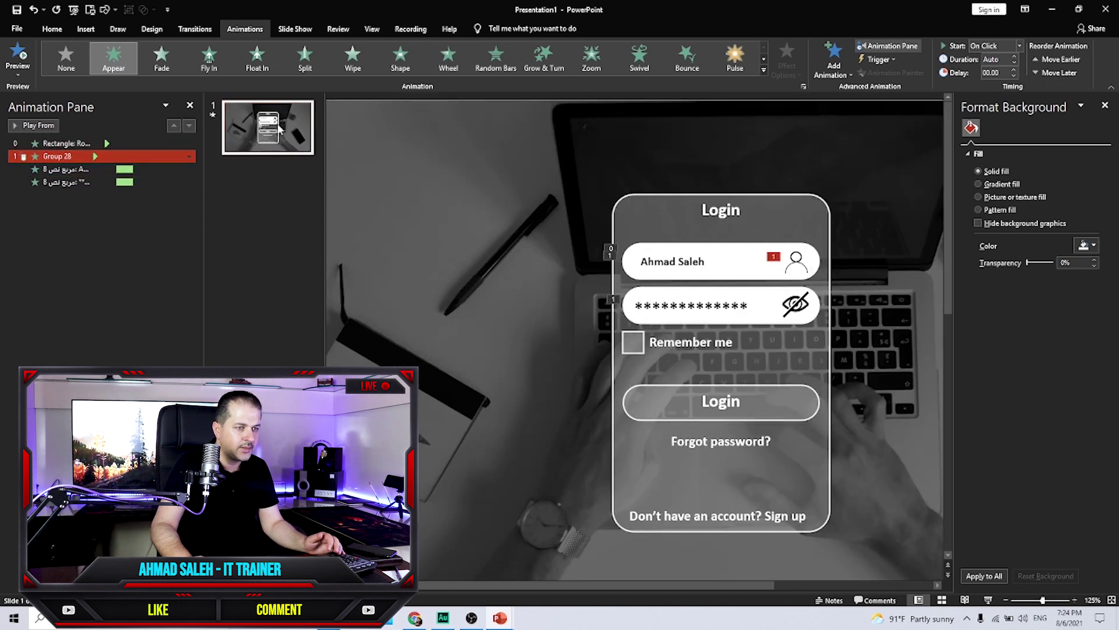
left_click(149, 144, "shift")
left_click(149, 143)
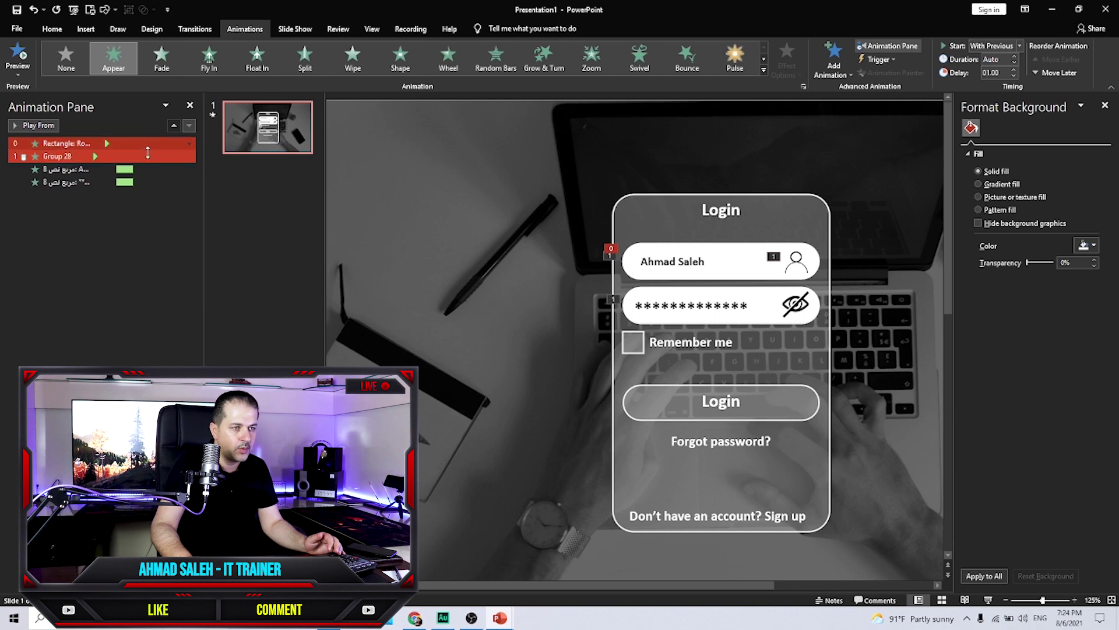
left_click(150, 156)
Set Group 28 to start With Previous after a 01.00 delay, then preview the slide show
left_click(997, 73)
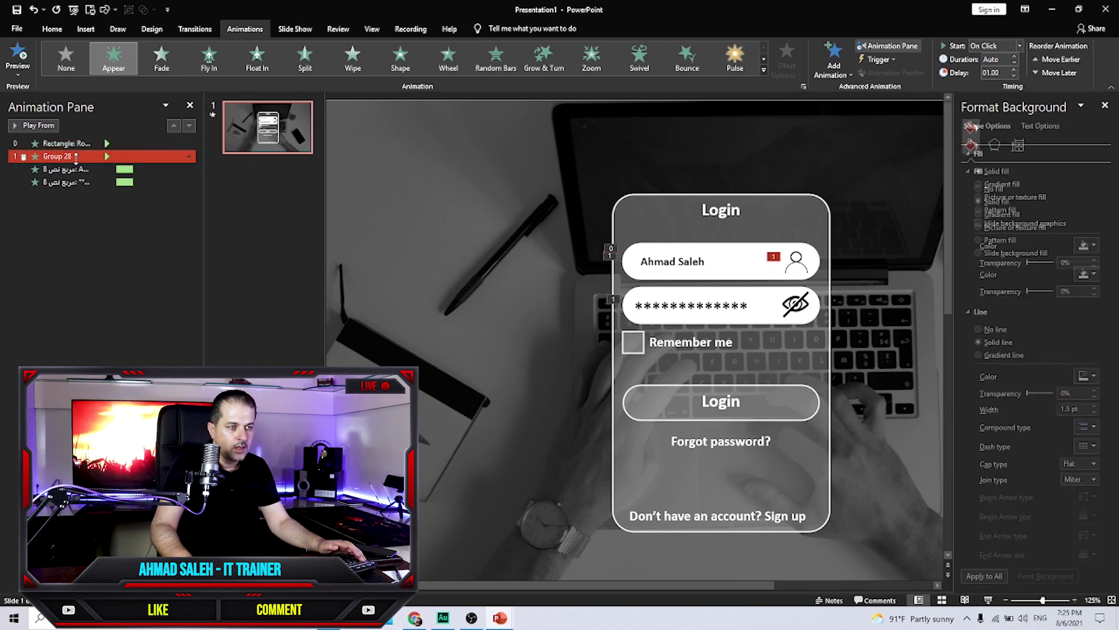
type("1")
left_click(1020, 46)
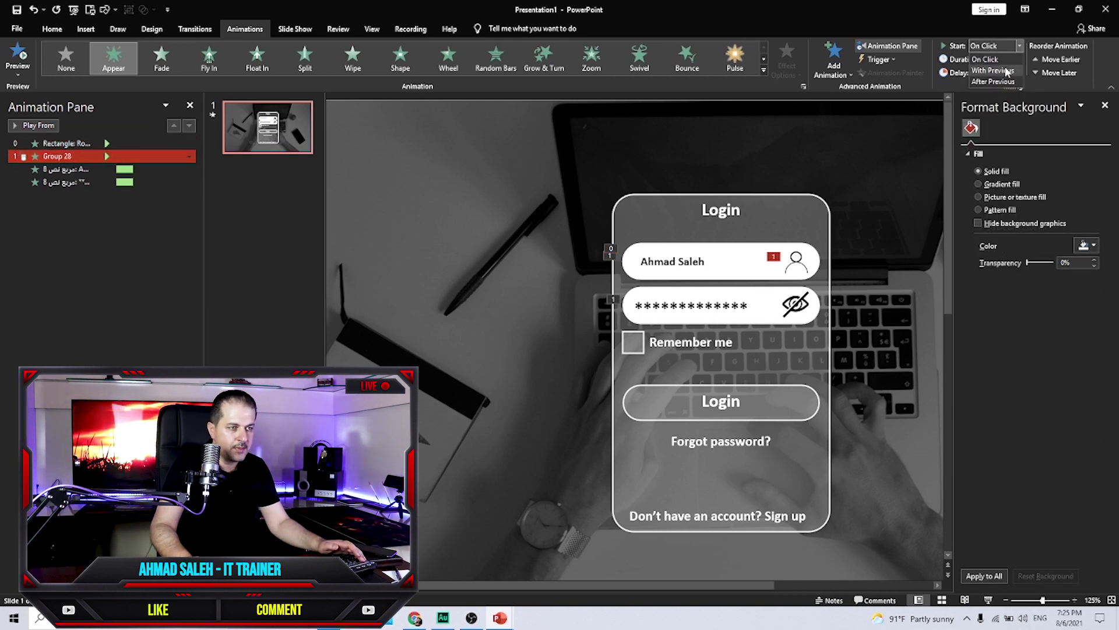
left_click(1013, 69)
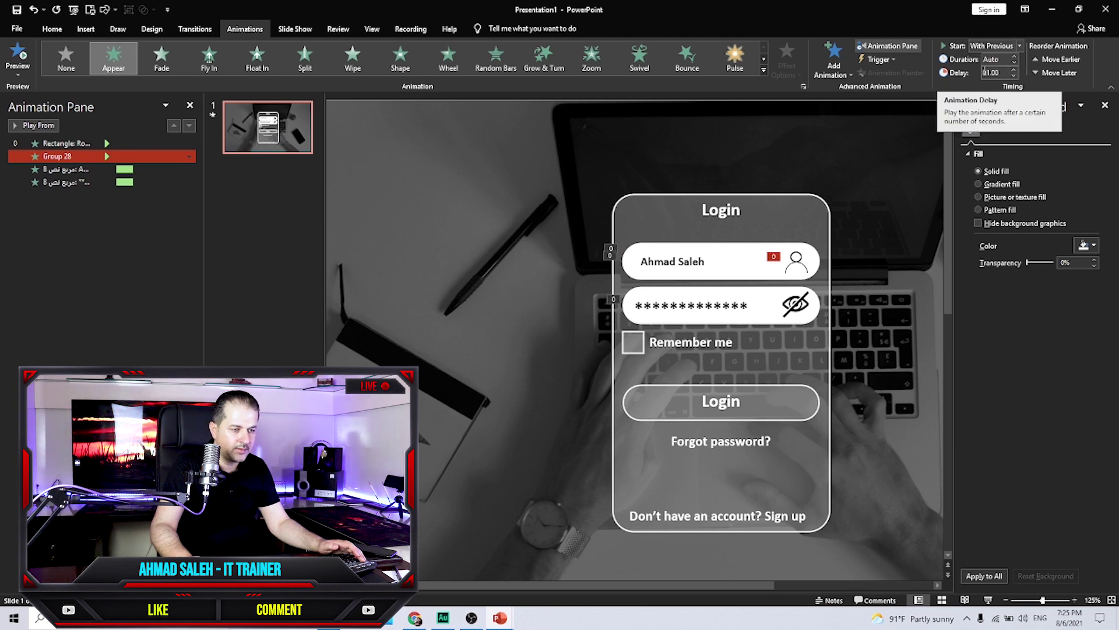
left_click(986, 600)
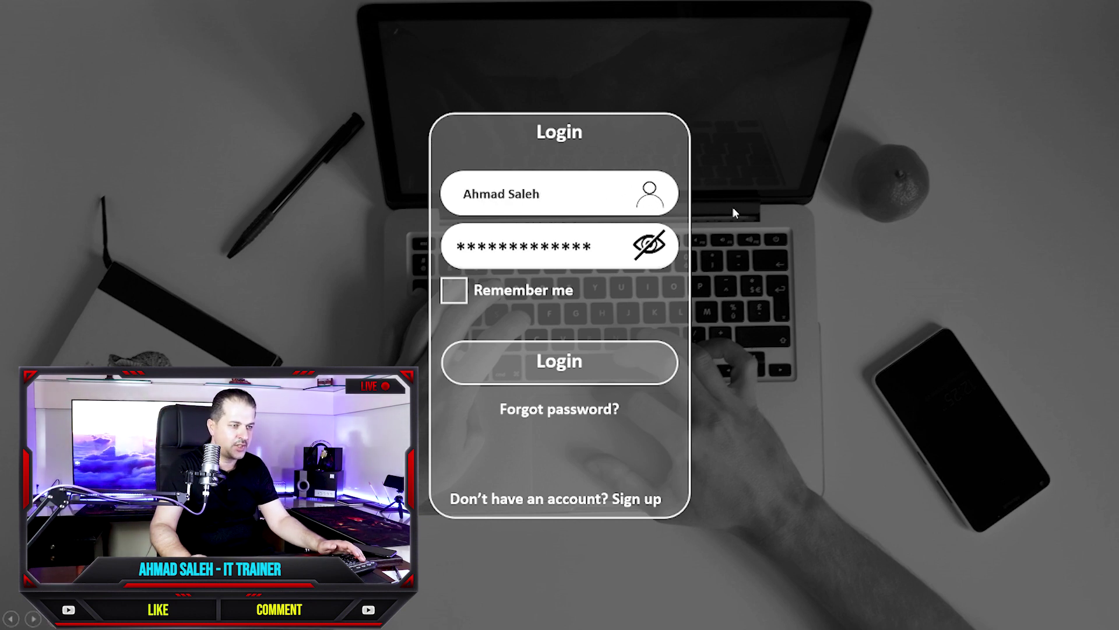
key("Escape")
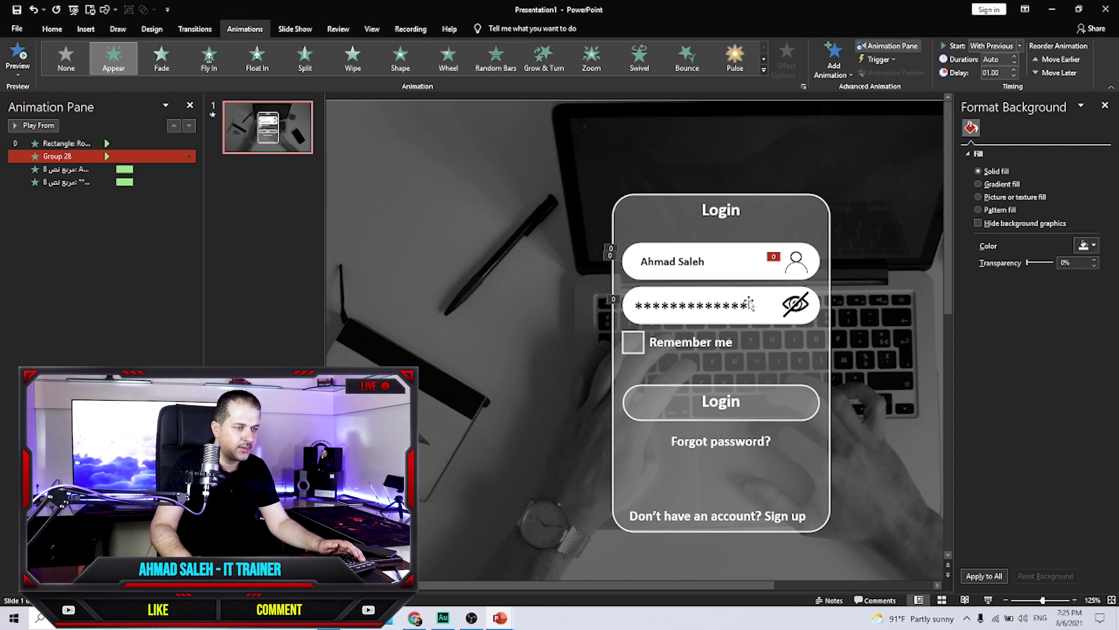
Give the password field an Appear animation starting With Previous, with a longer delay
left_click(749, 302)
left_click(751, 296)
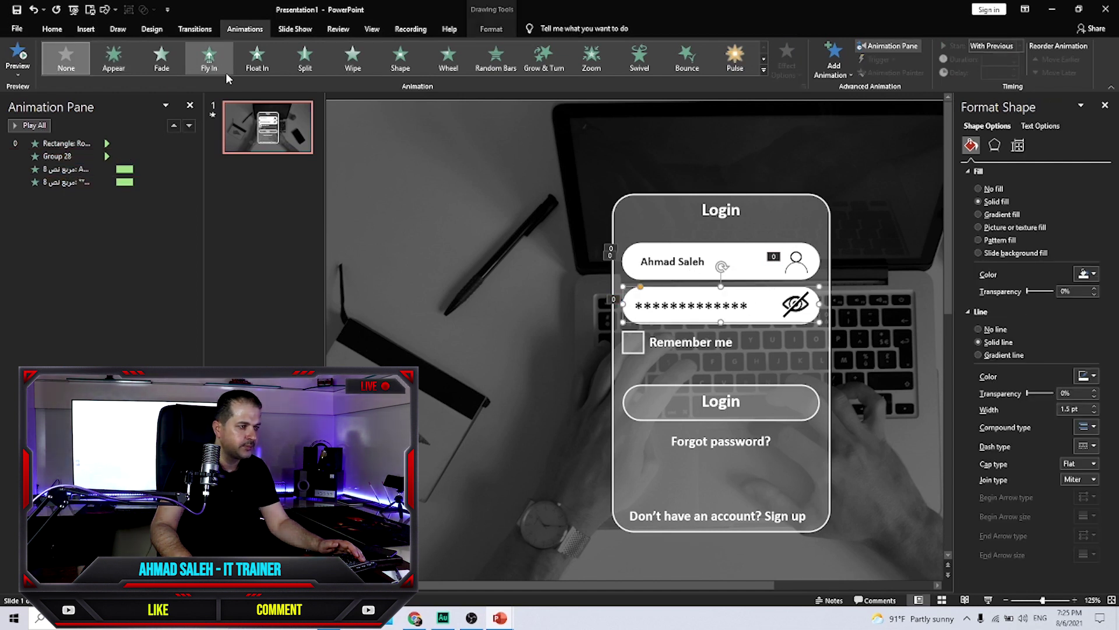
left_click(113, 58)
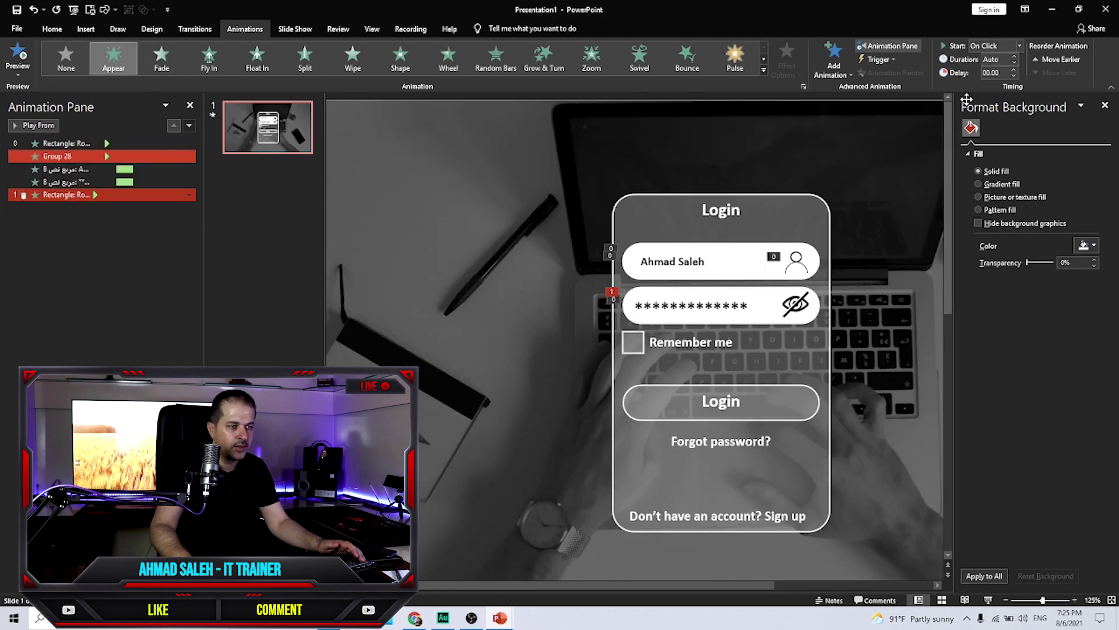
left_click(1020, 45)
left_click(998, 71)
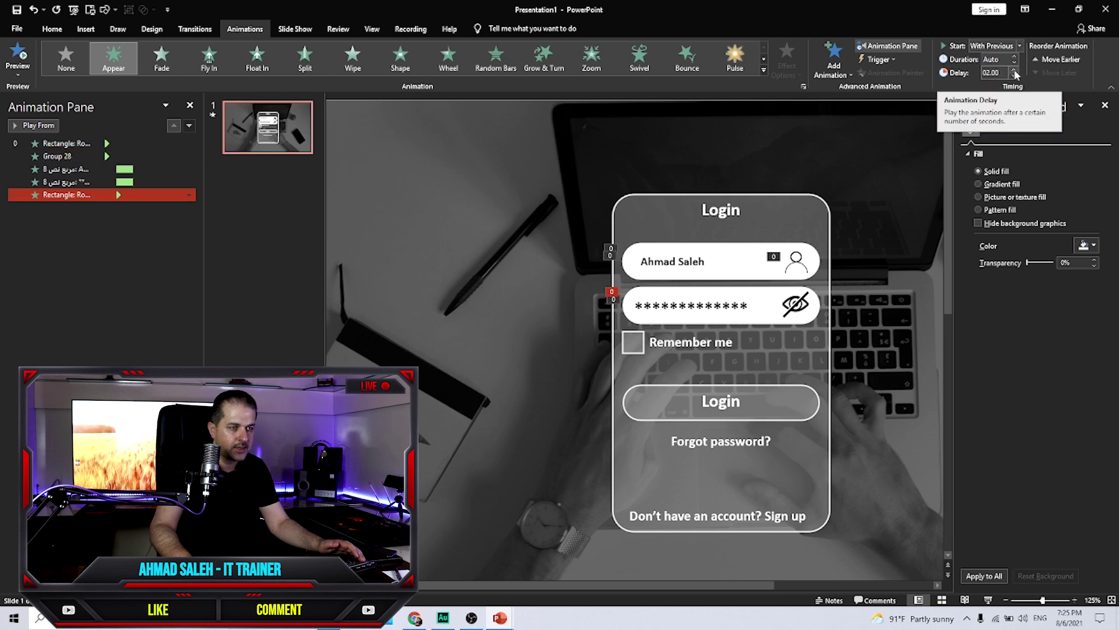
left_click(1015, 70)
left_click(1015, 69)
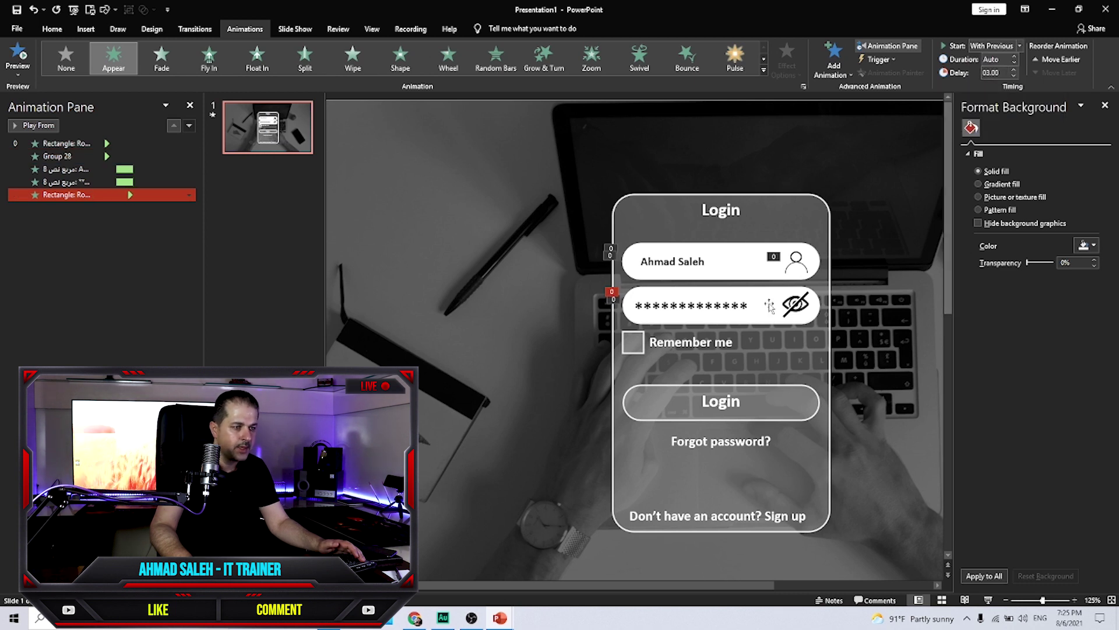
Give the eye-slash icon an Appear animation starting With Previous after a 03.00 delay
left_click(814, 306)
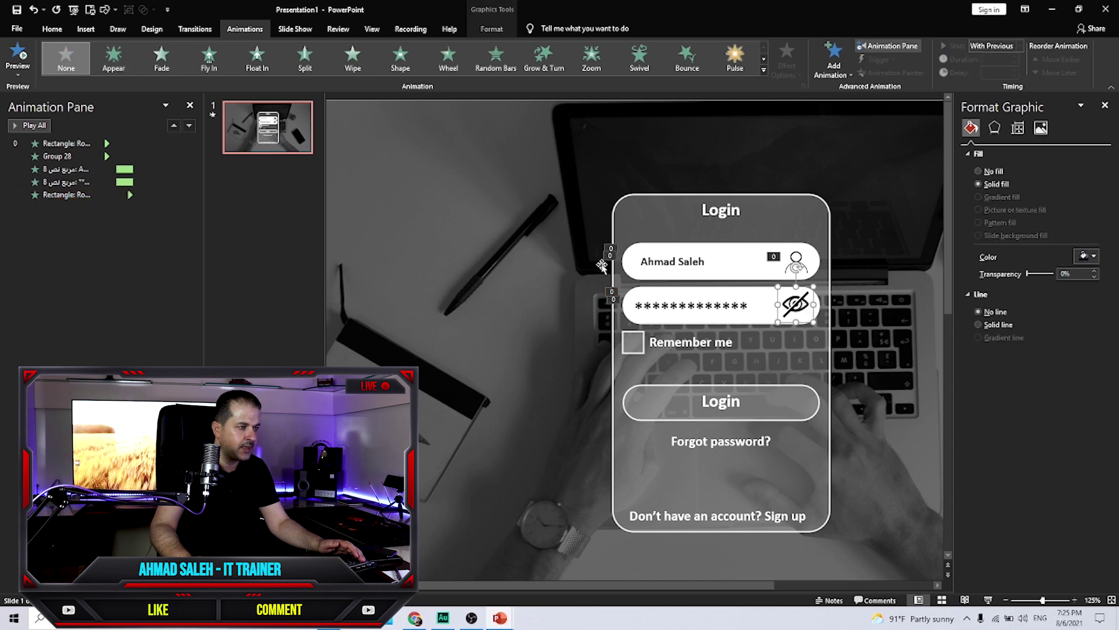
left_click(113, 58)
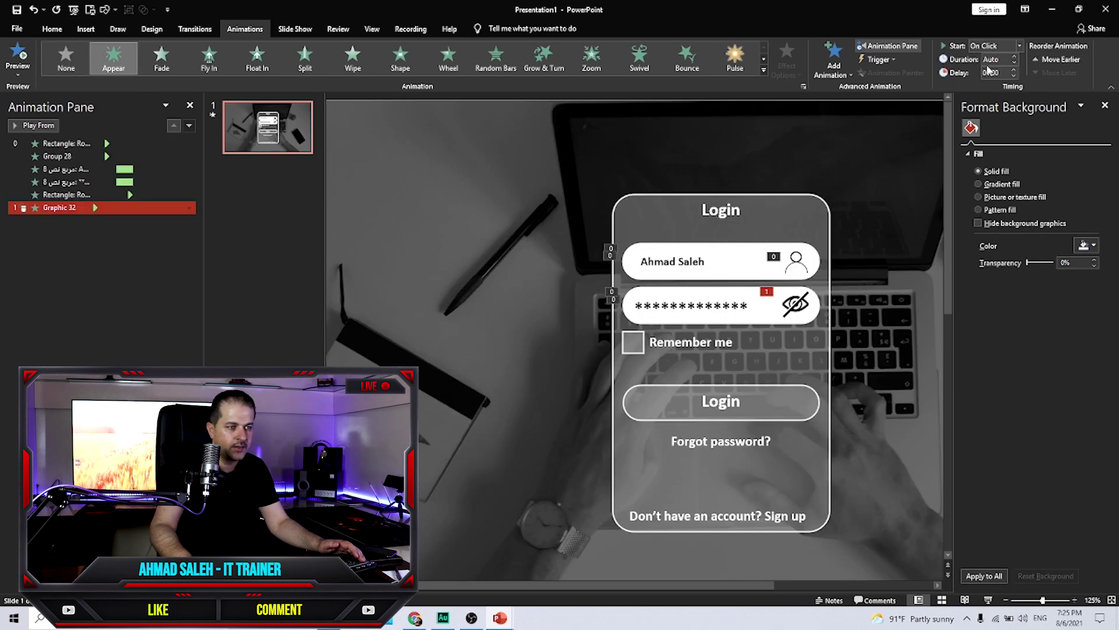
left_click(1020, 45)
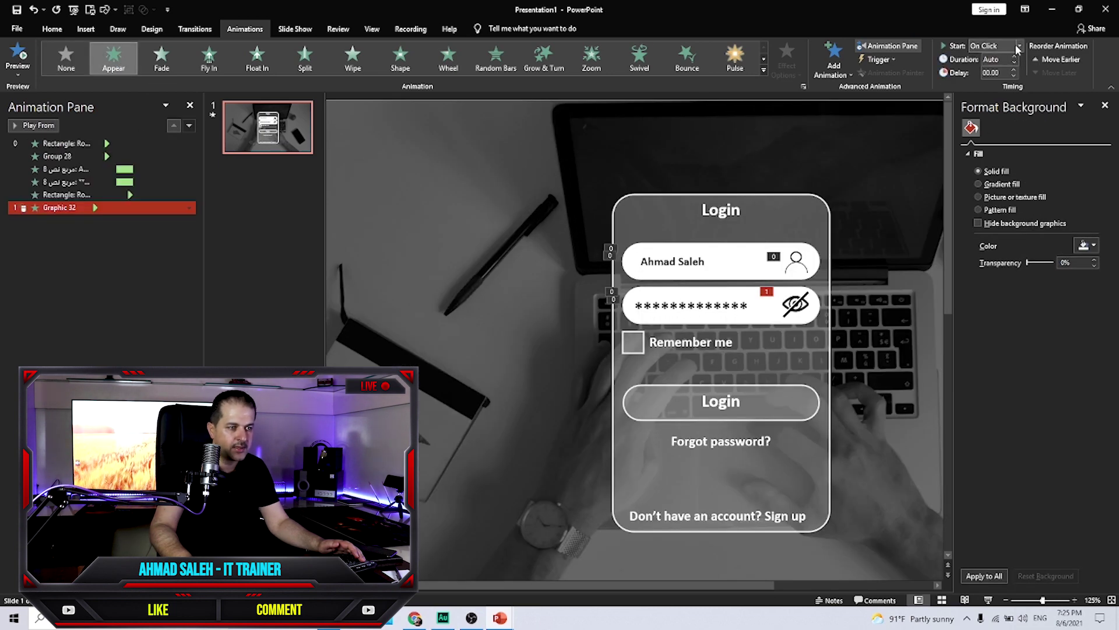
left_click(994, 66)
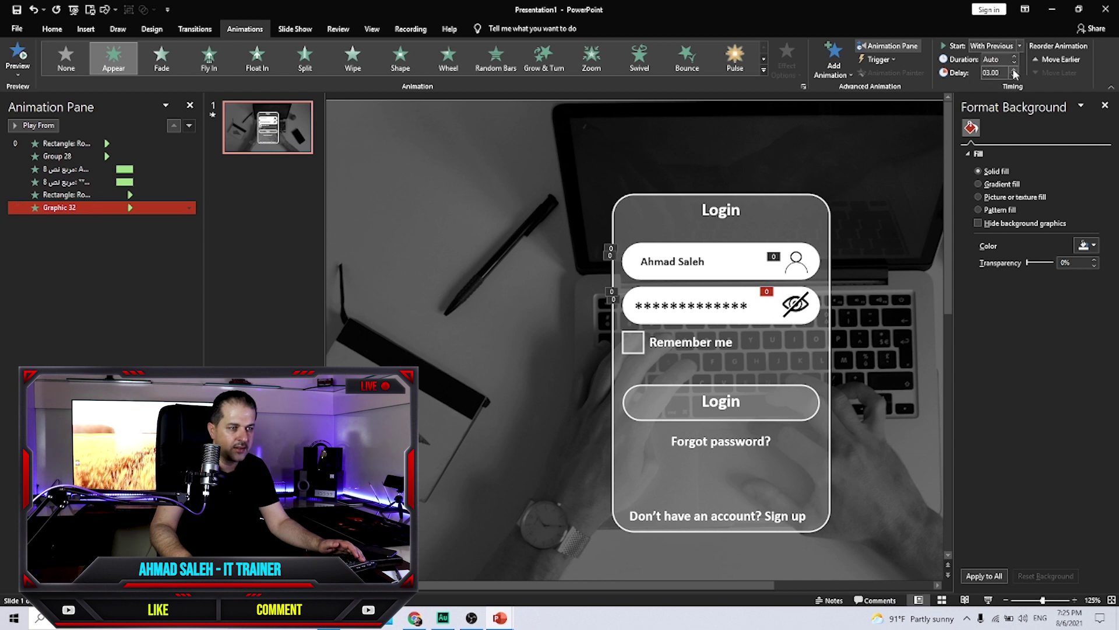
left_click(1015, 70)
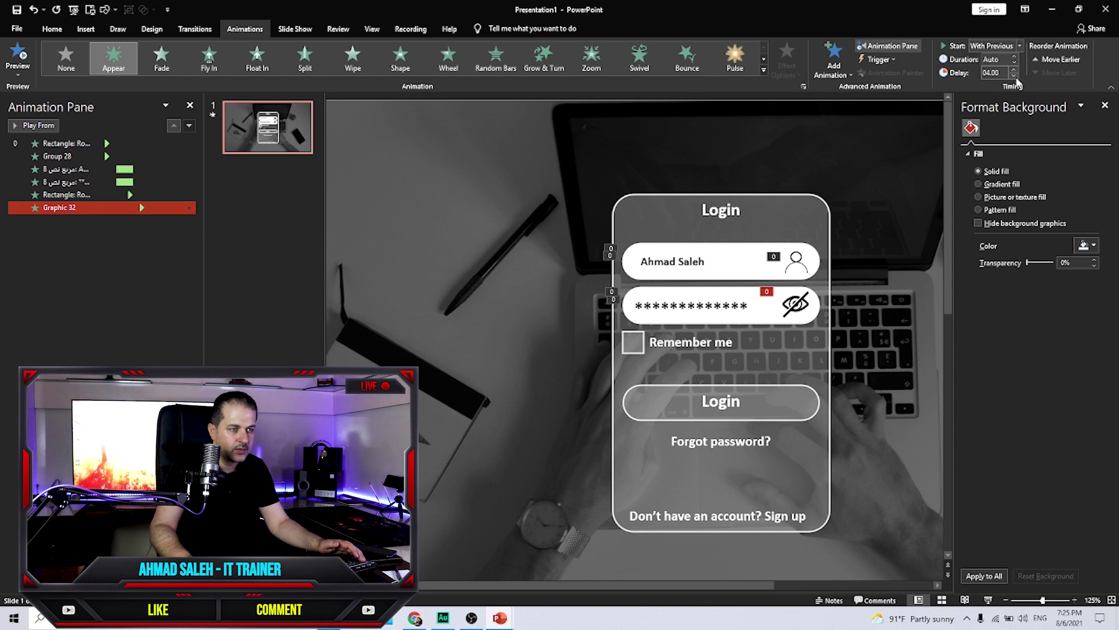
left_click(1014, 76)
left_click(1015, 75)
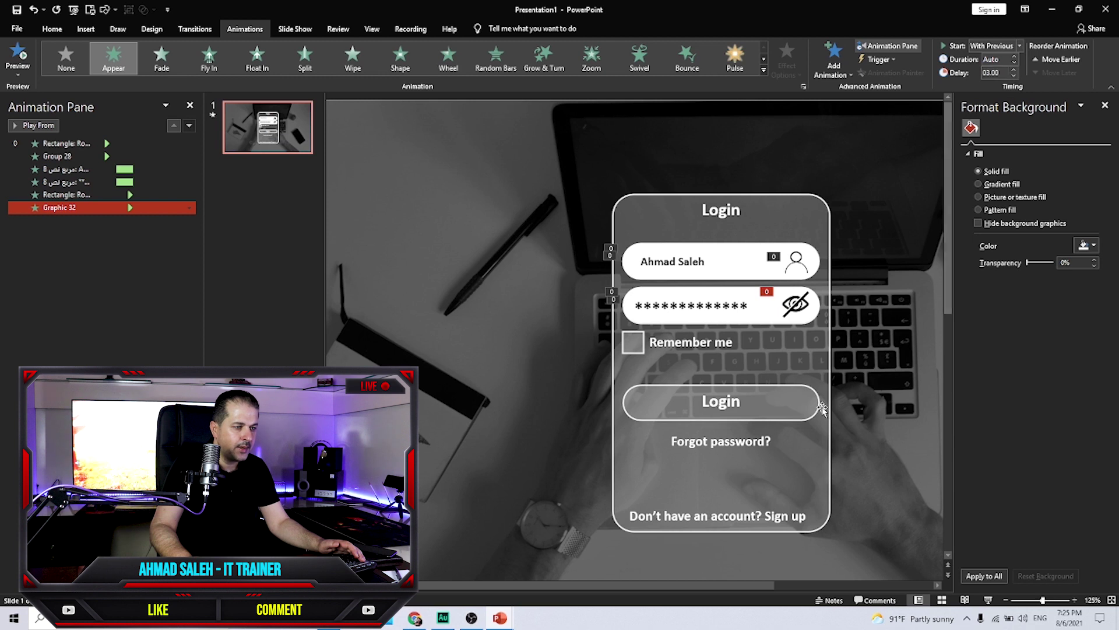
left_click(668, 306)
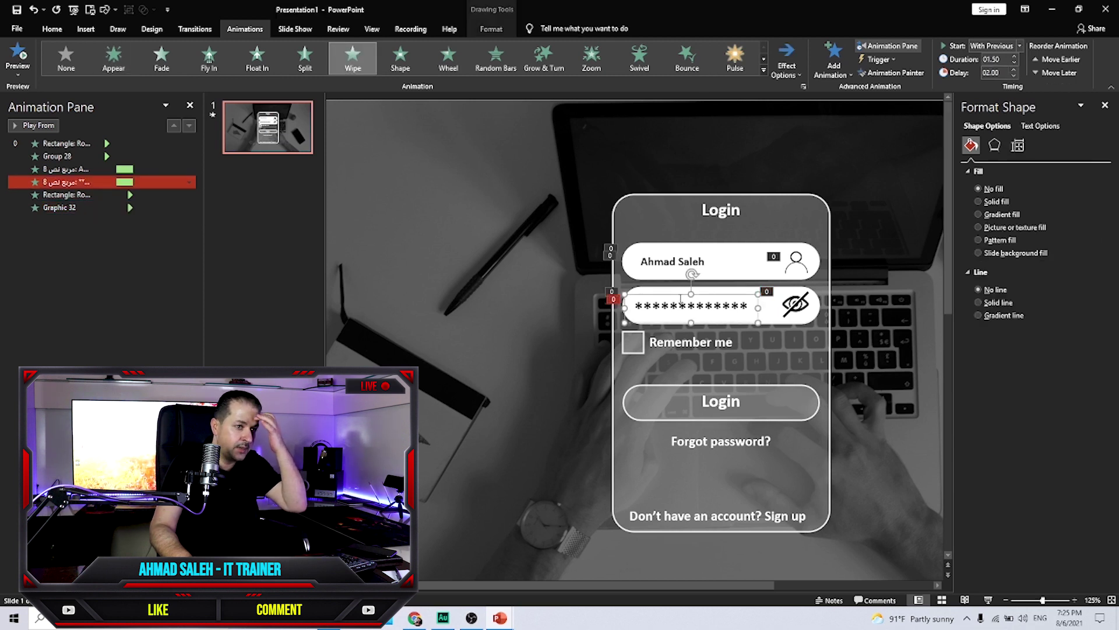
Lengthen the password text's animation delay and preview the slide show
left_click(1015, 70)
left_click(1015, 69)
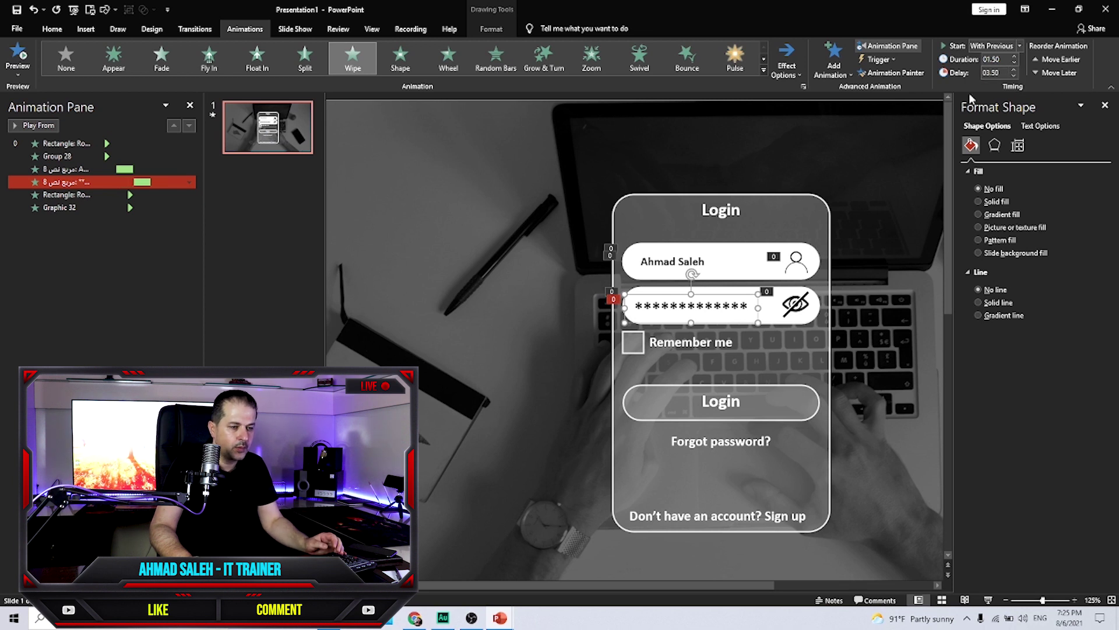
left_click(989, 600)
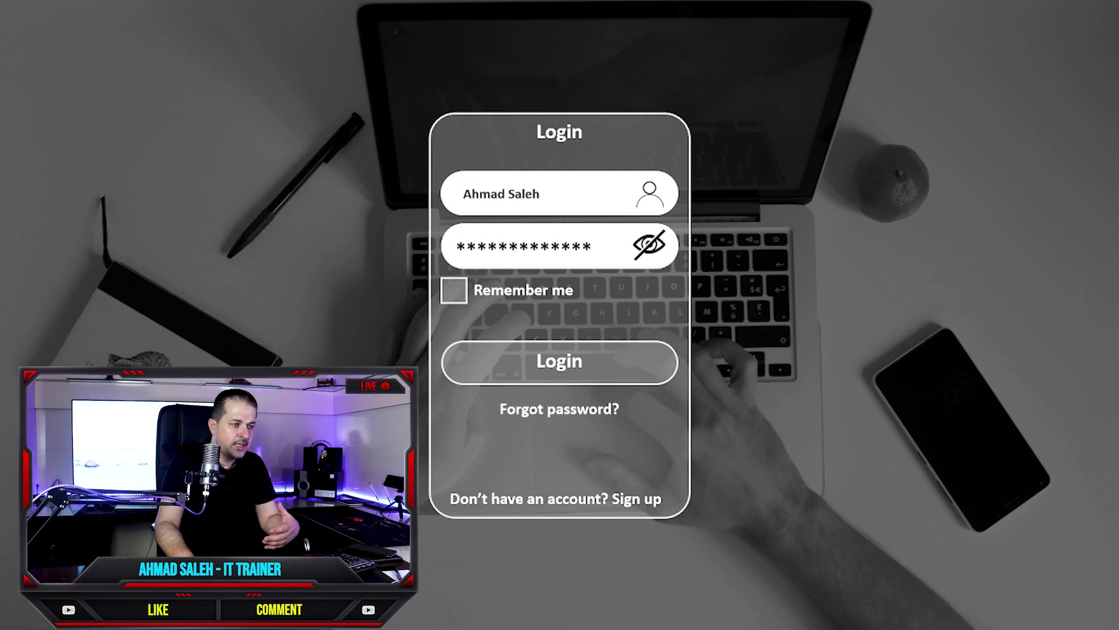
key("Escape")
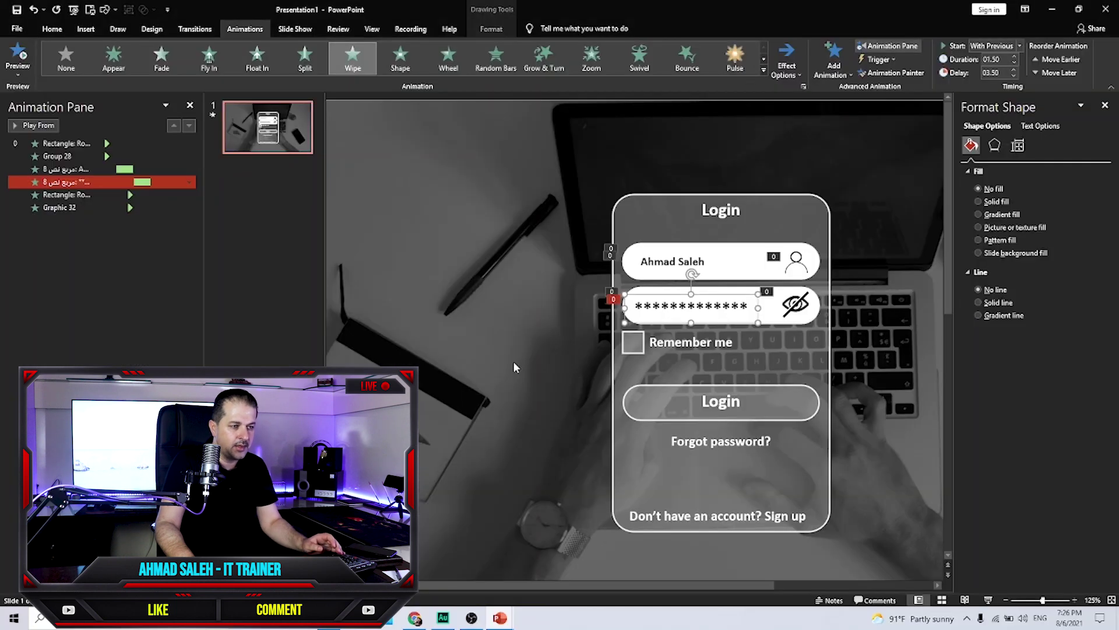
Duplicate the Login button shape to the left of the card with 0% fill transparency
left_click(675, 399)
left_click(633, 401)
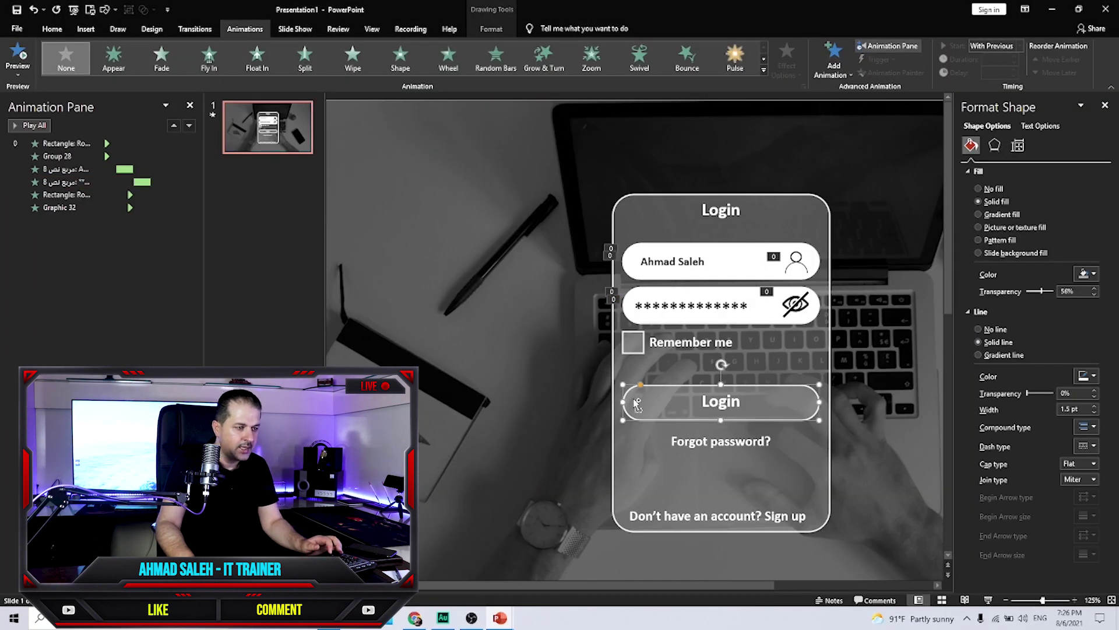
left_click_drag(637, 402, 485, 381)
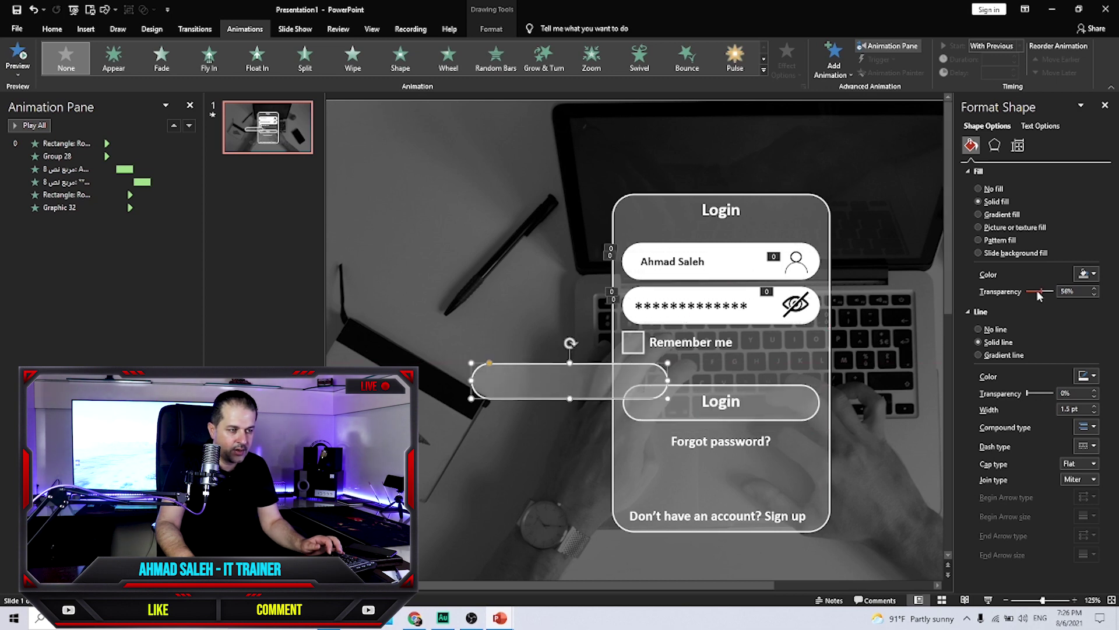
left_click_drag(1039, 295, 1026, 292)
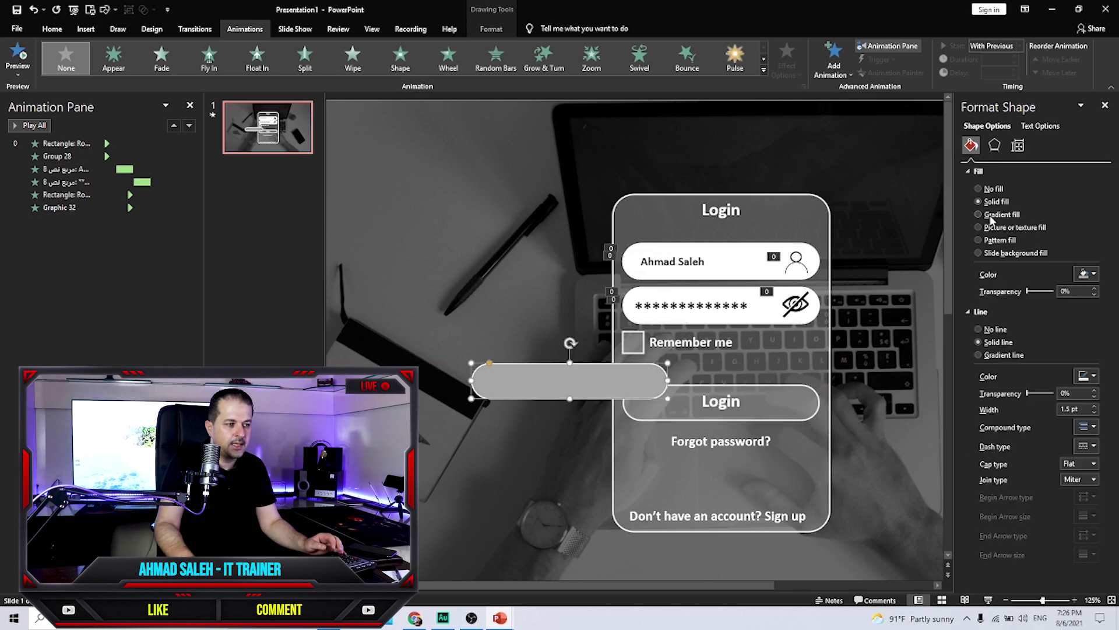
Give the copied button a silvery grey gradient fill and set it over the original Login button
left_click(991, 215)
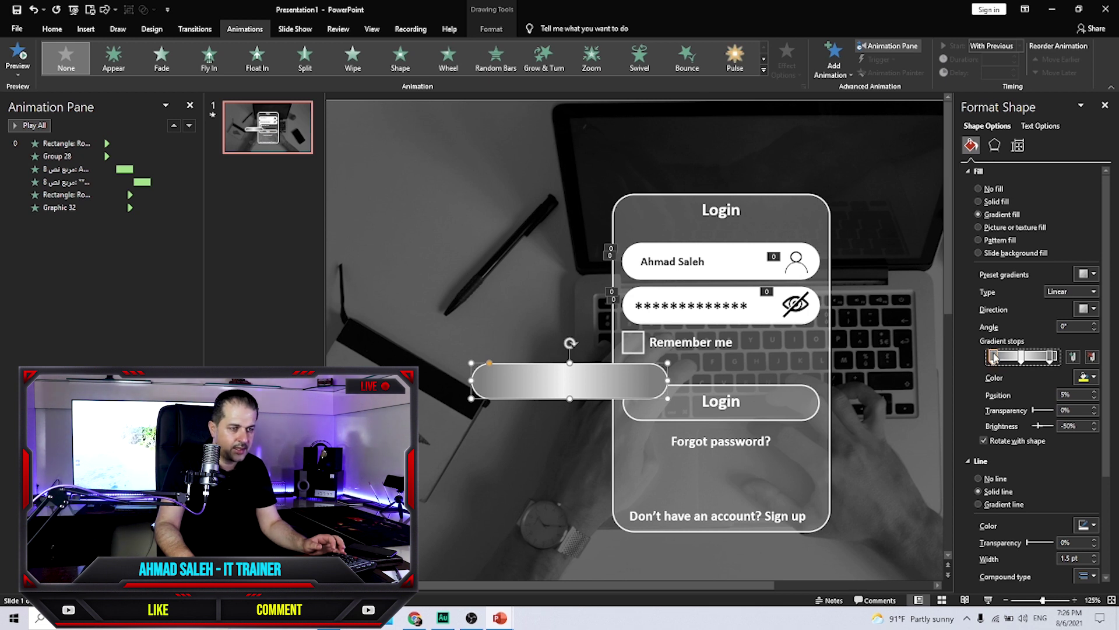
left_click(1051, 358)
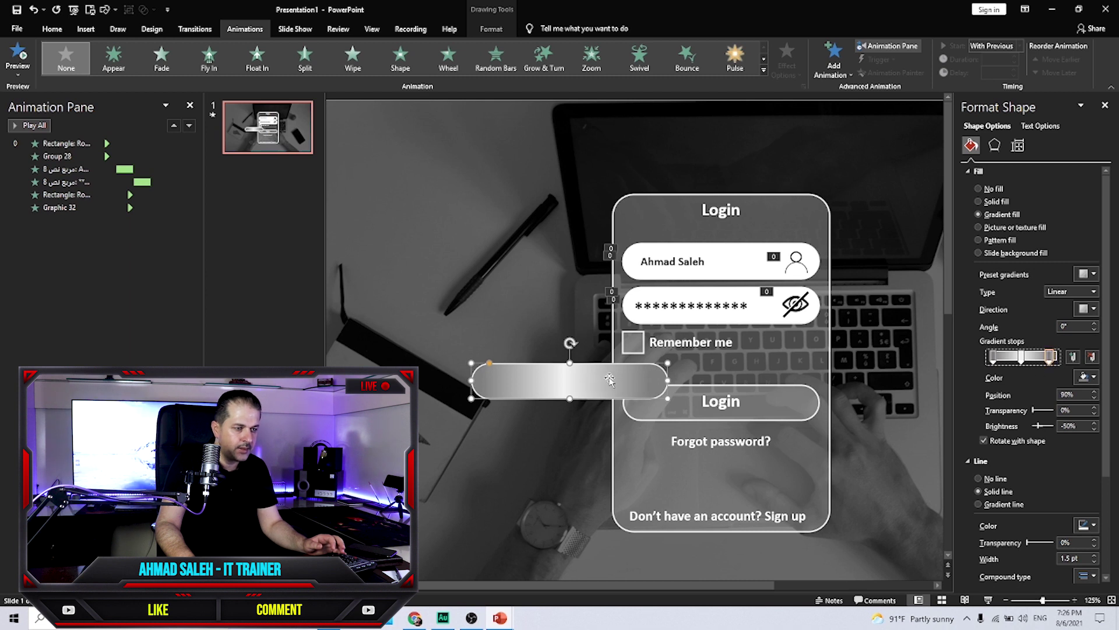
mouse_move(609, 380)
left_mouse_down()
mouse_move(675, 422)
mouse_move(760, 401)
left_mouse_up()
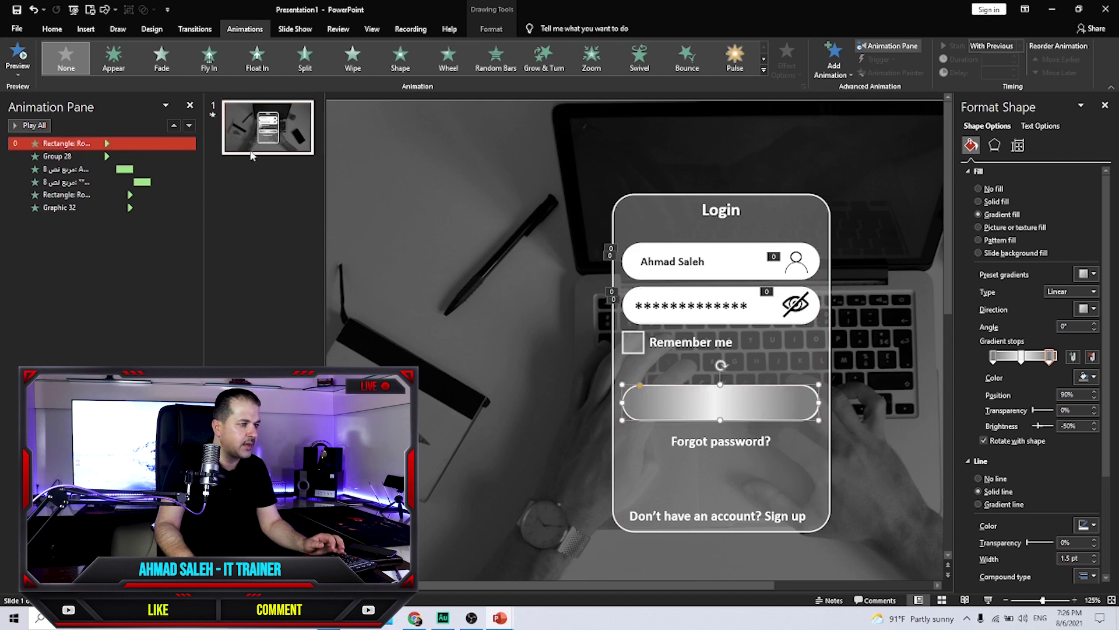
Give the gradient button an Appear animation starting With Previous after a 04.00 delay
left_click(113, 59)
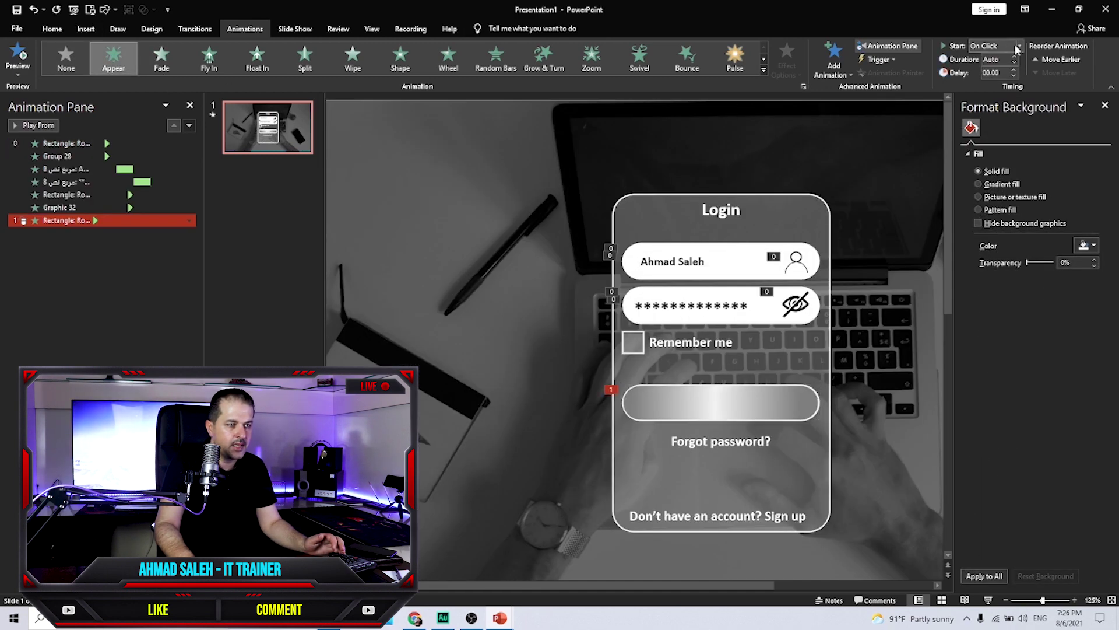
left_click(1020, 45)
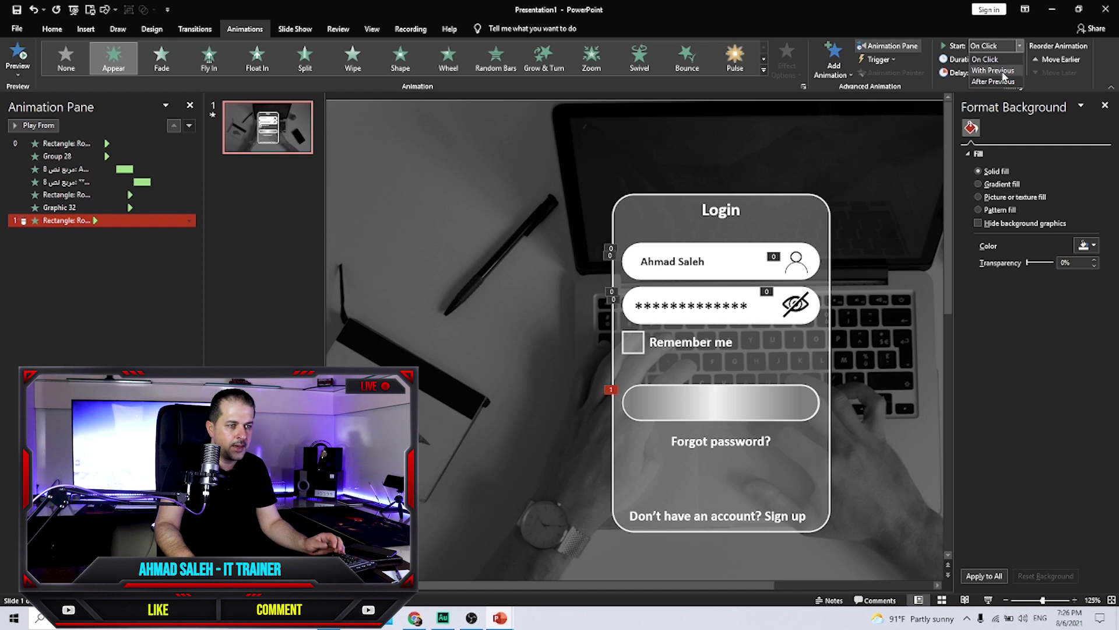
left_click(991, 62)
double_click(1015, 70)
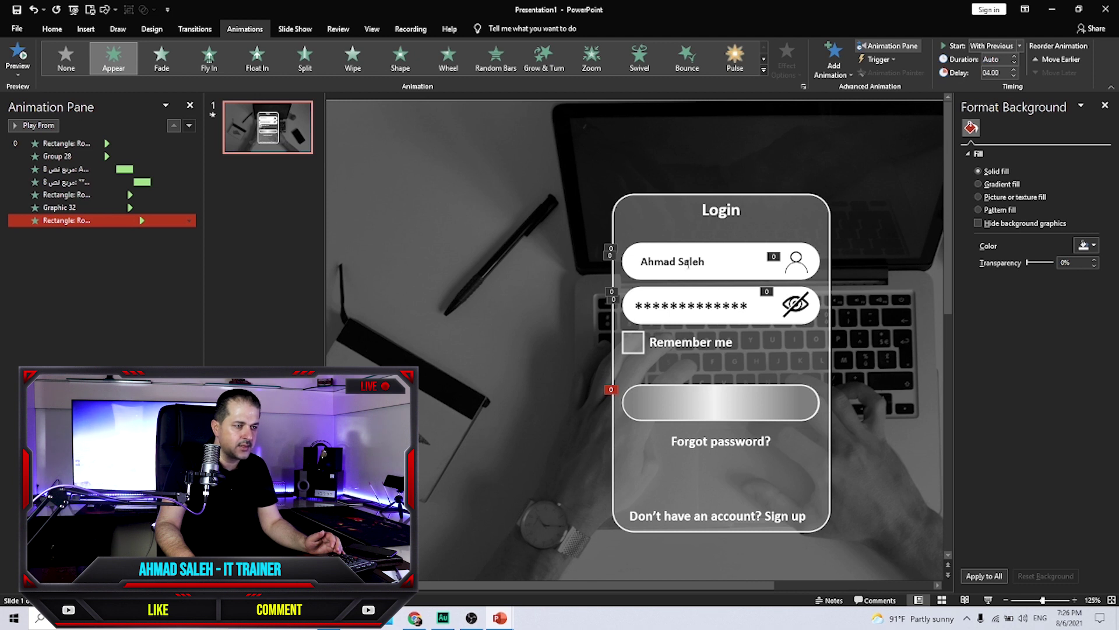
Place a copy of the Login title text centred on the gradient button
left_click(732, 221)
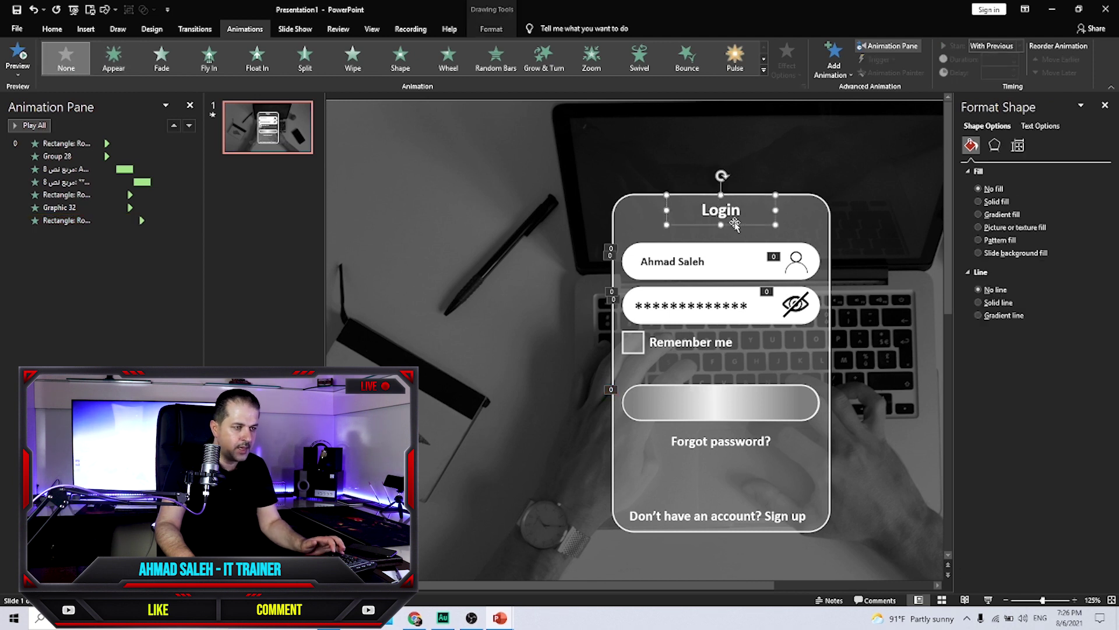
key("ctrl+d")
left_click_drag(756, 238, 736, 418)
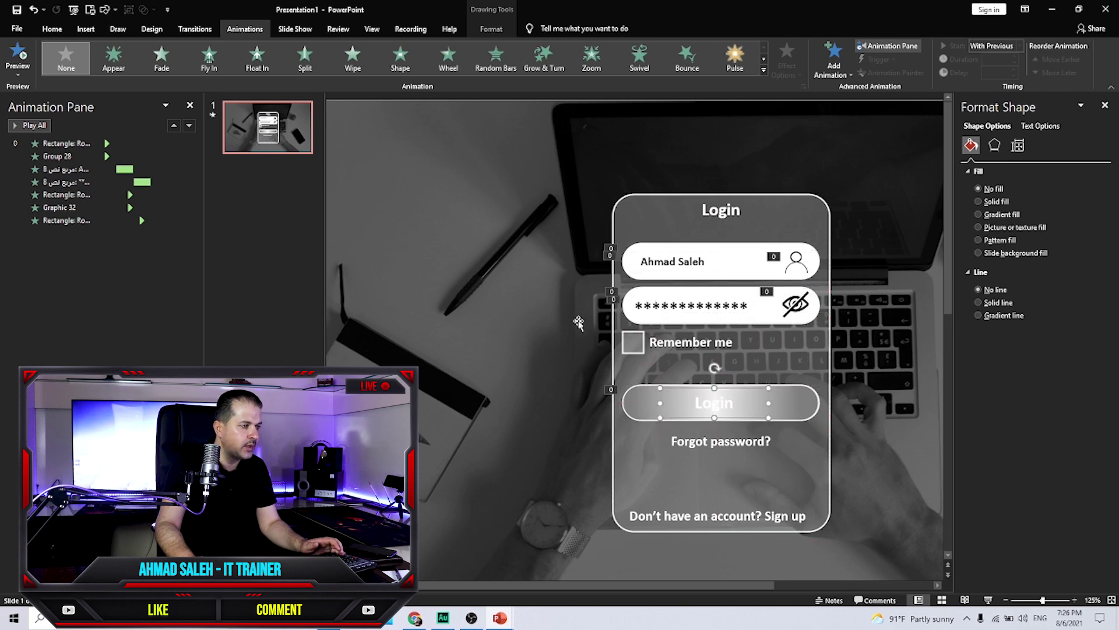
left_click(52, 29)
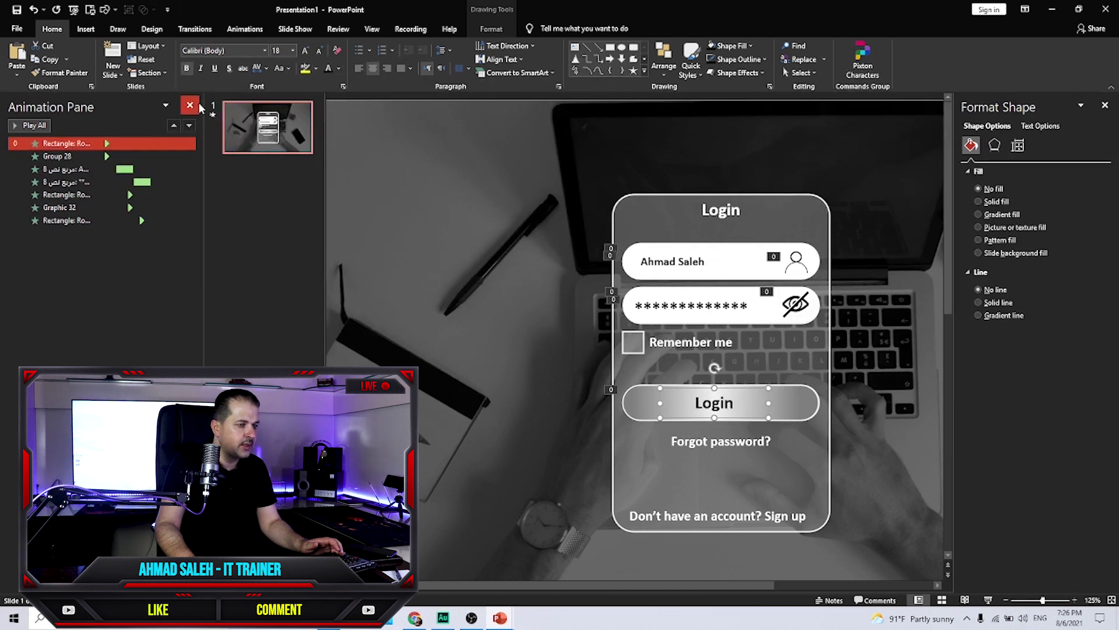
left_click(245, 29)
left_click(195, 142)
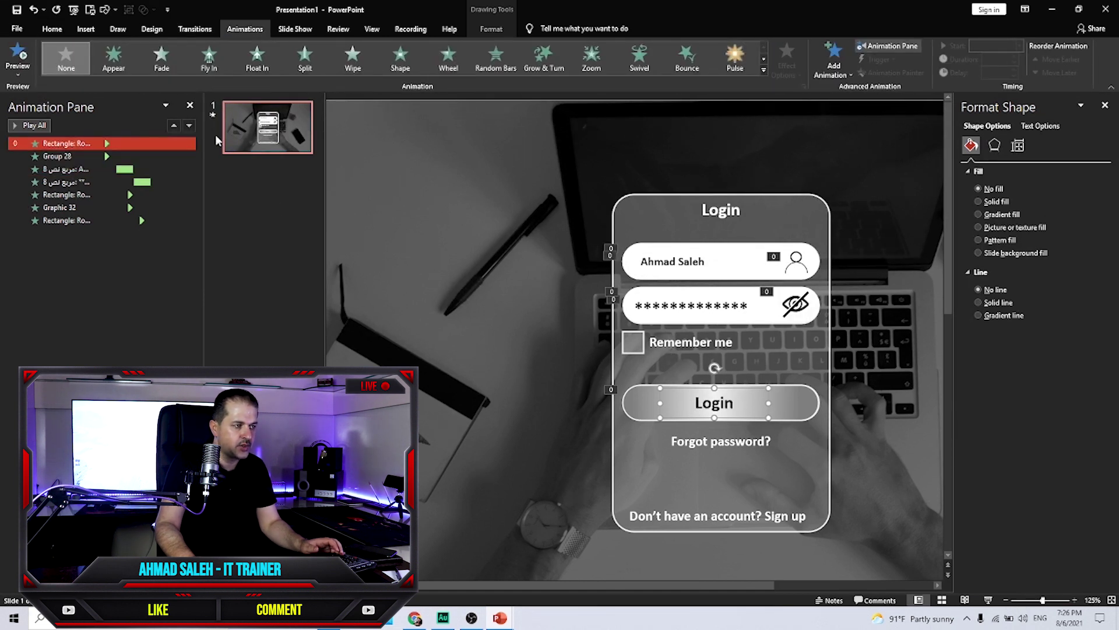
Give the Login text an Appear animation starting With Previous, then preview the slide show
left_click(113, 67)
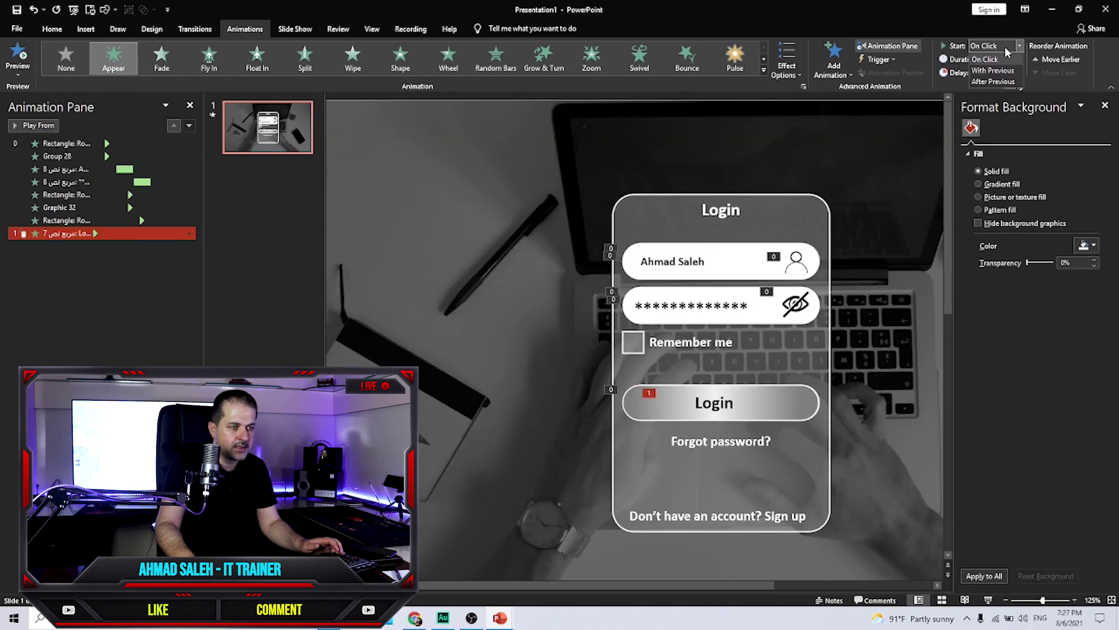
left_click(1005, 47)
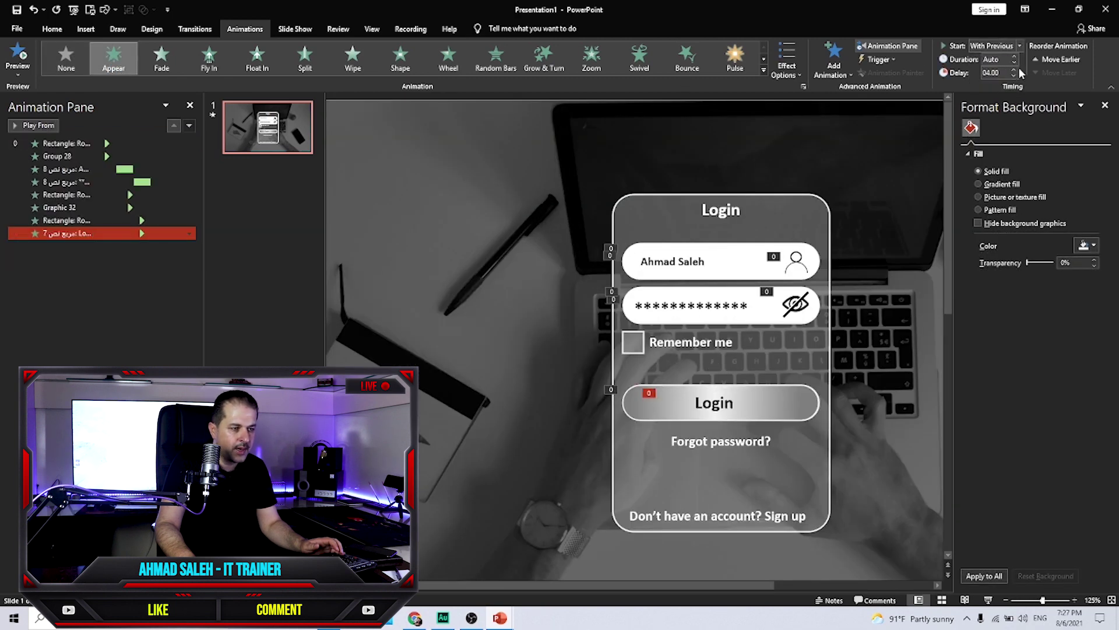
left_click(811, 411)
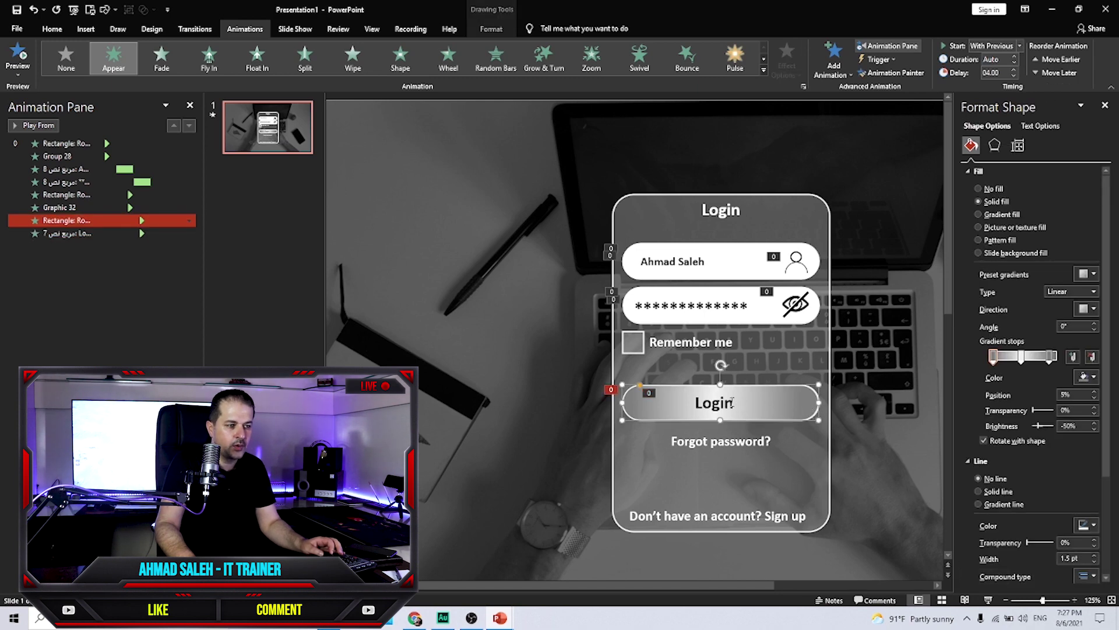
left_click(730, 403)
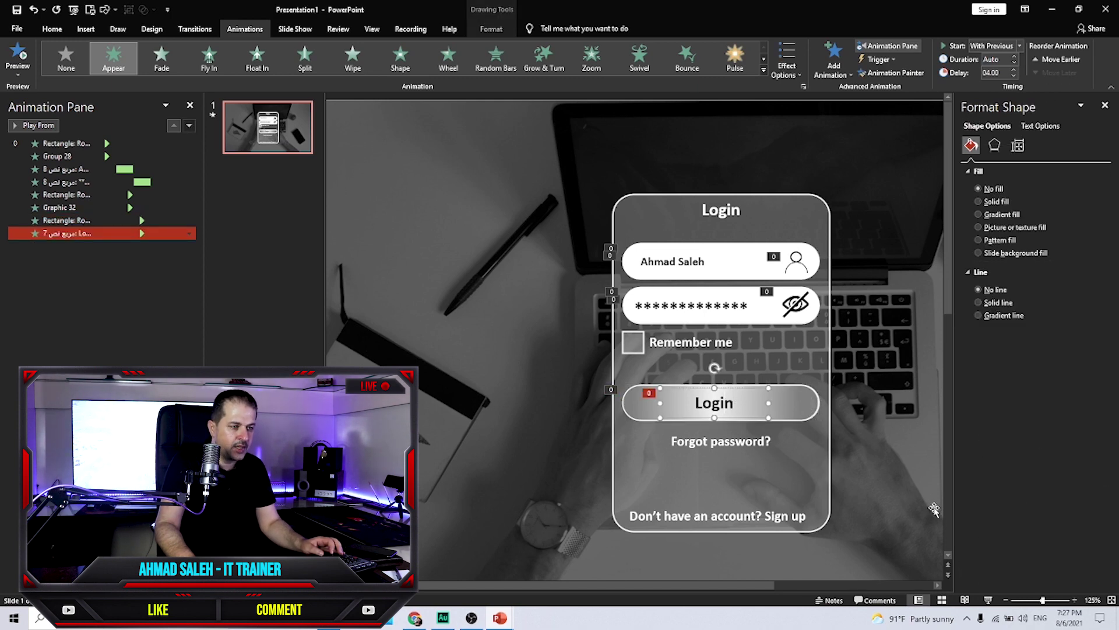
left_click(988, 600)
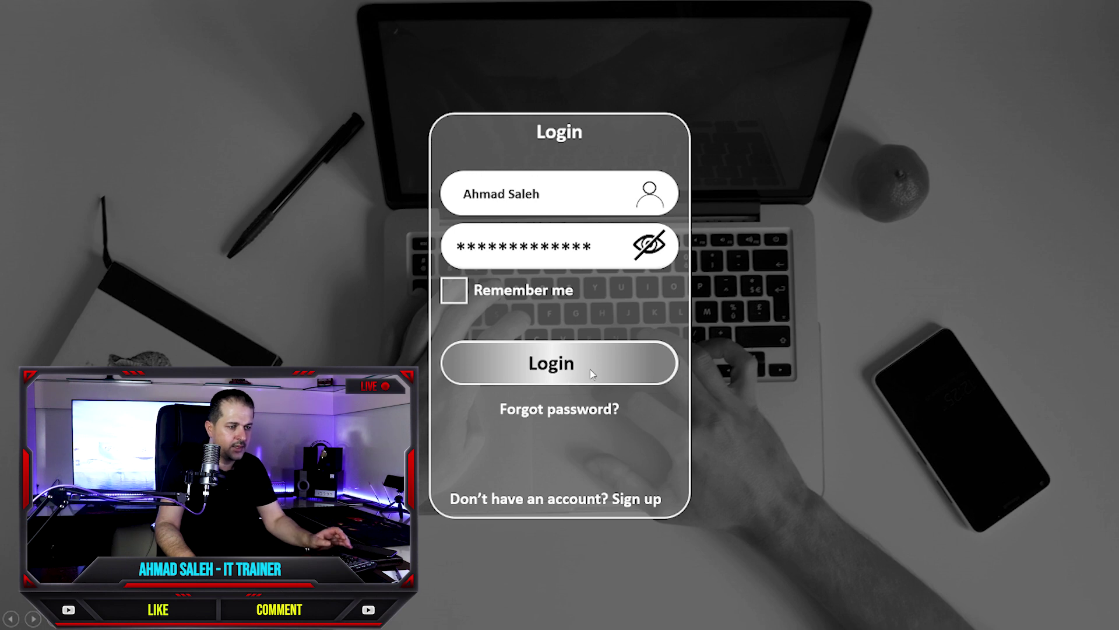
key("Escape")
Raise the button's and Login text's delays to 05.00 and preview the slide show again
left_click(808, 405)
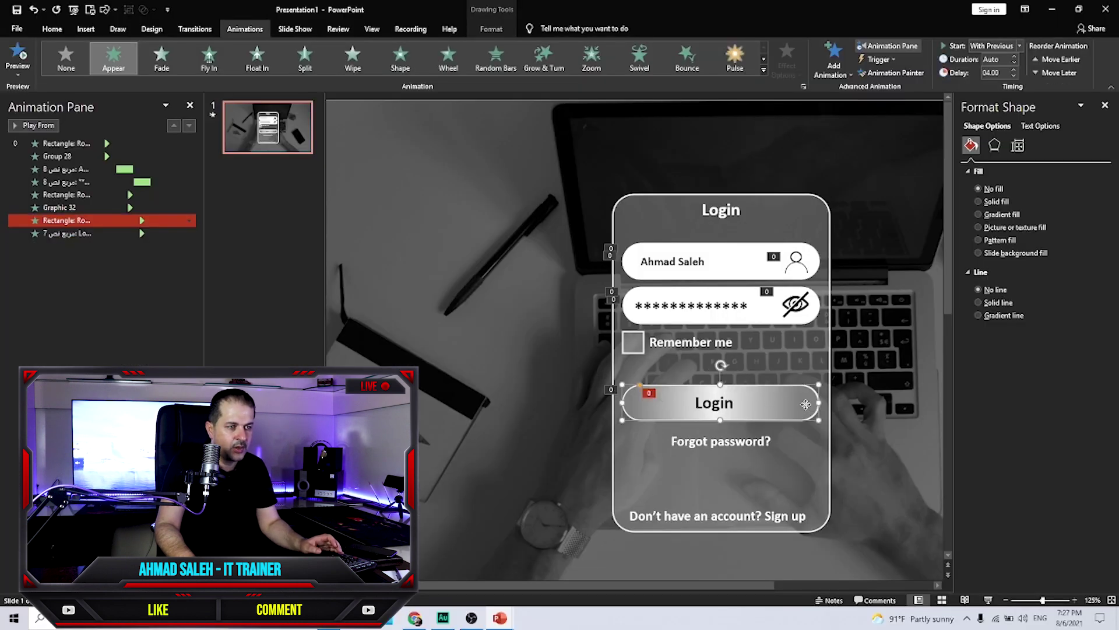
left_click(1015, 72)
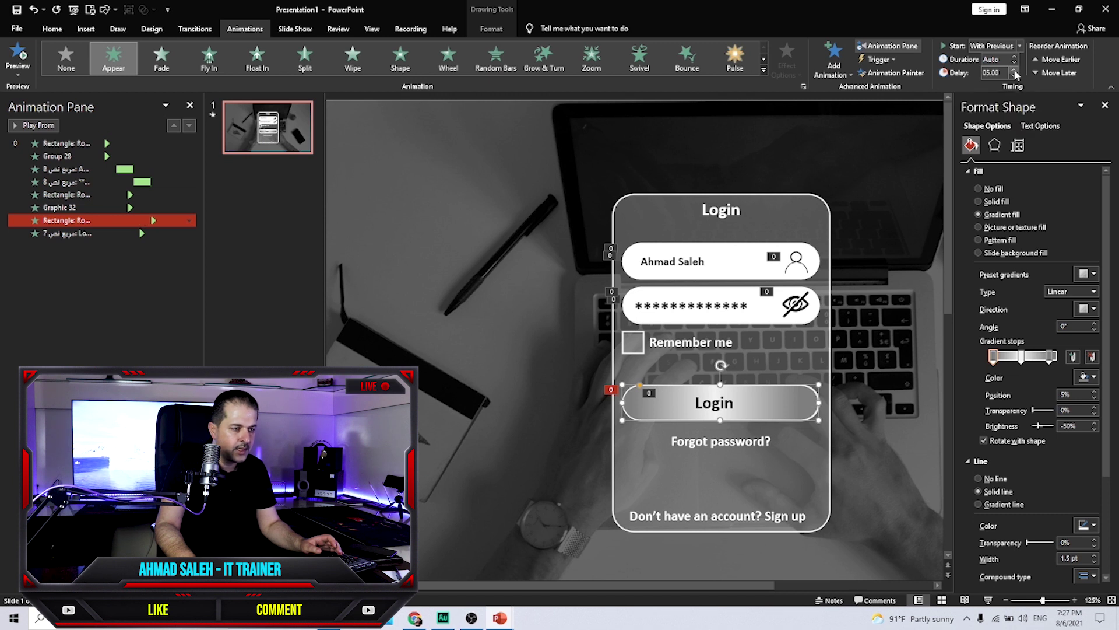
left_click(714, 411)
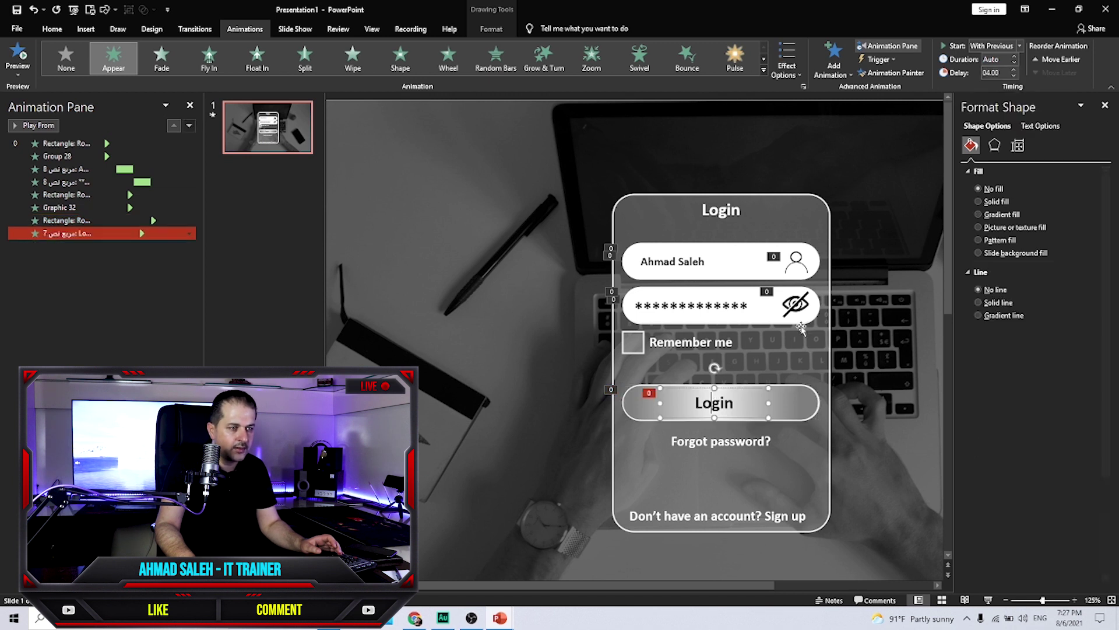
left_click(1015, 69)
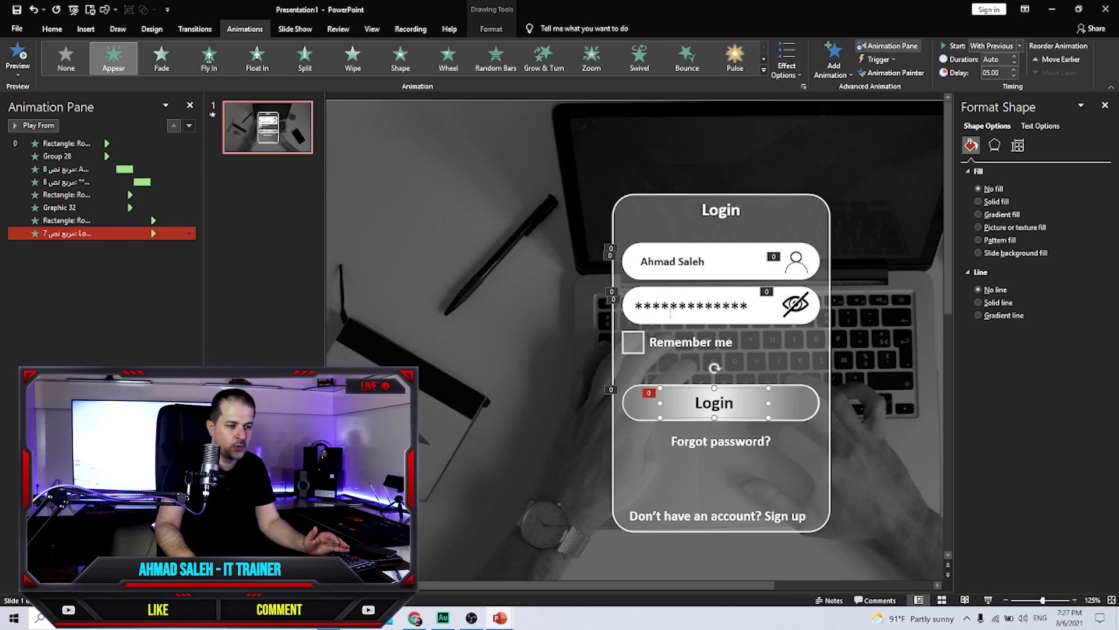
left_click(987, 600)
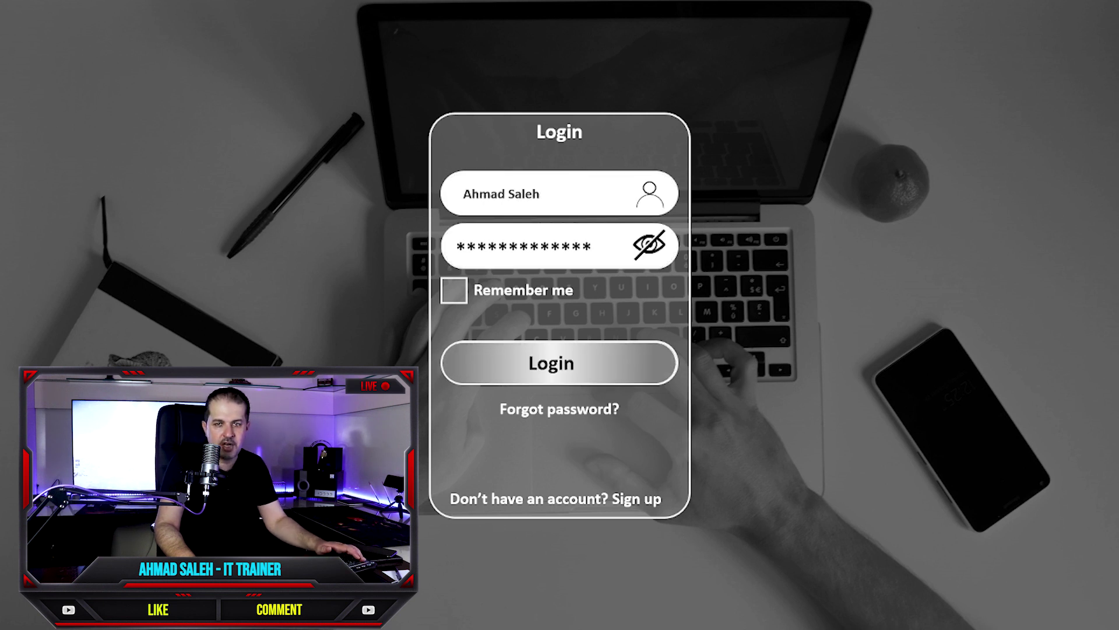
Insert a new blank slide after slide 1, then return to the login slide
key("Escape")
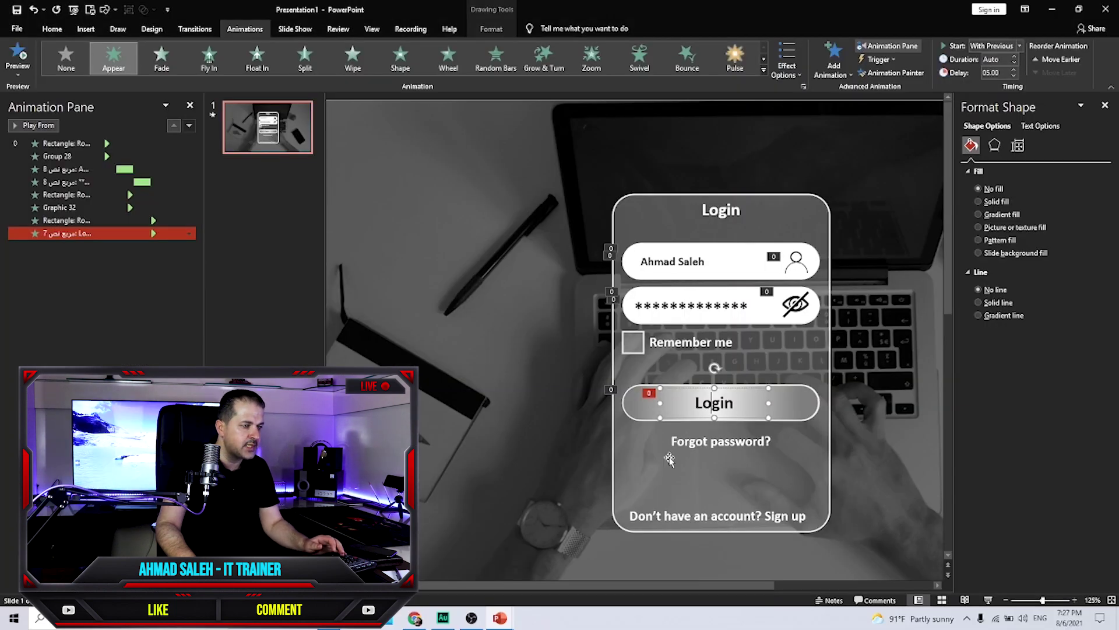
right_click(291, 119)
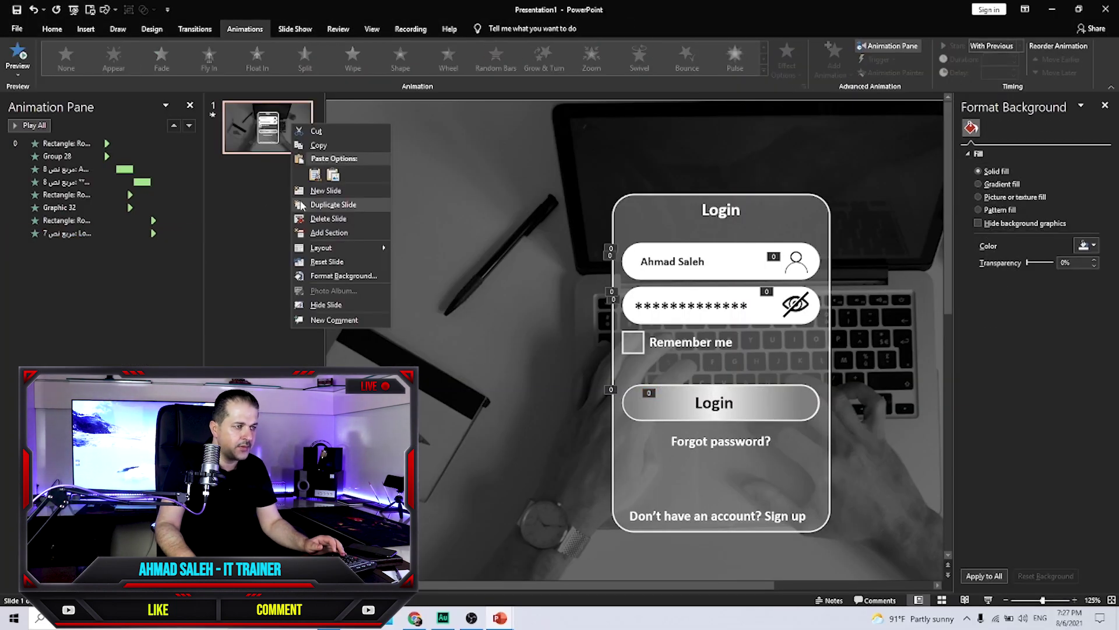
left_click(310, 193)
left_click(250, 147)
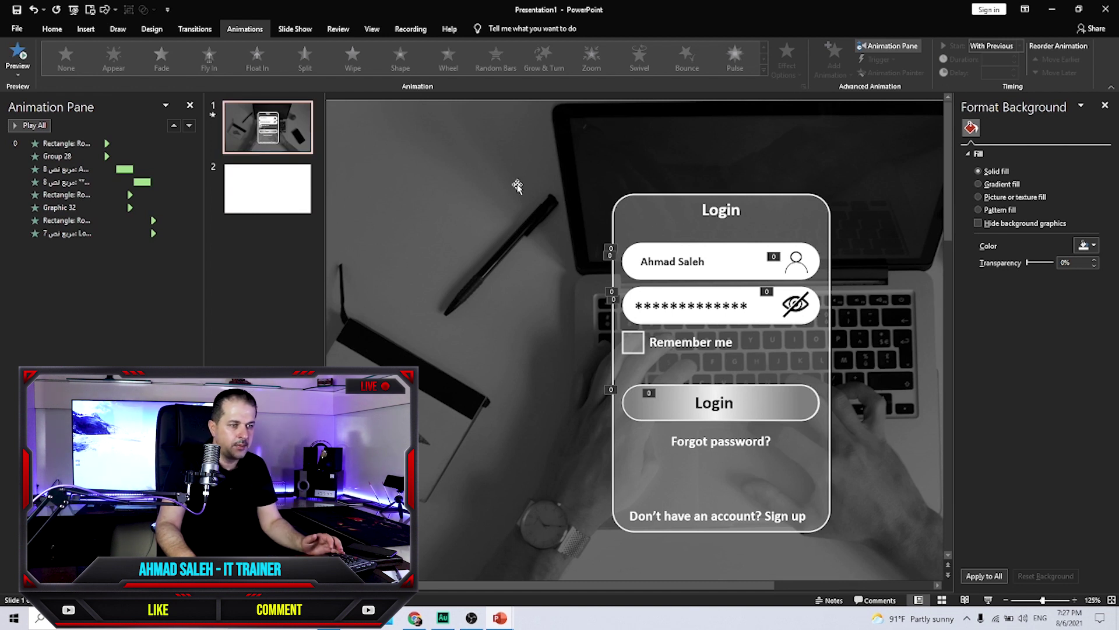
left_click(1104, 104)
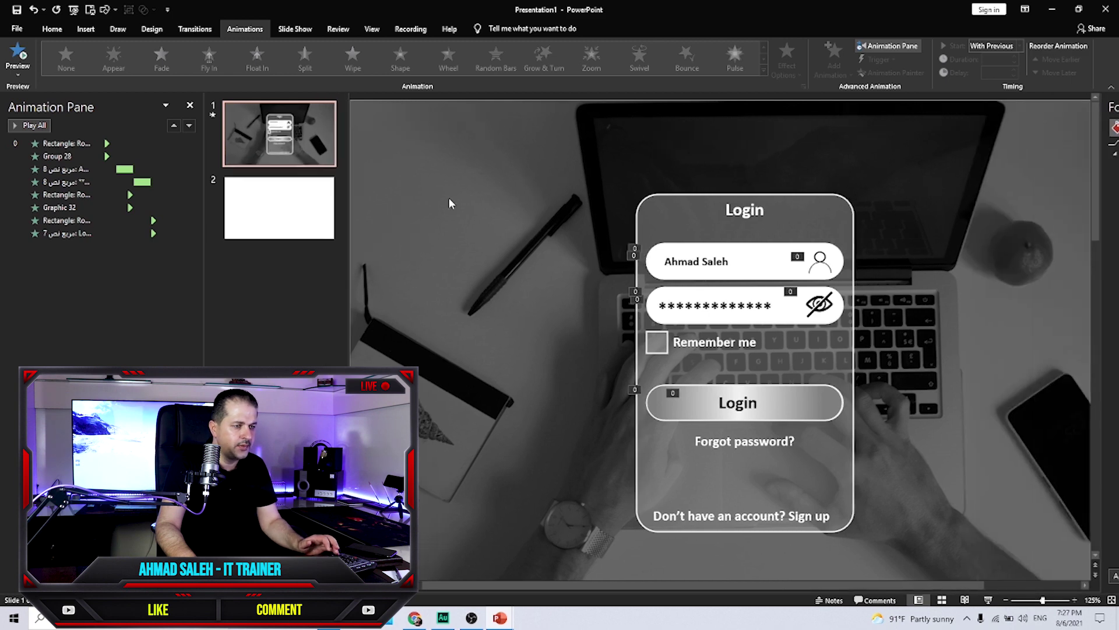
scroll(487, 227, "down", 3)
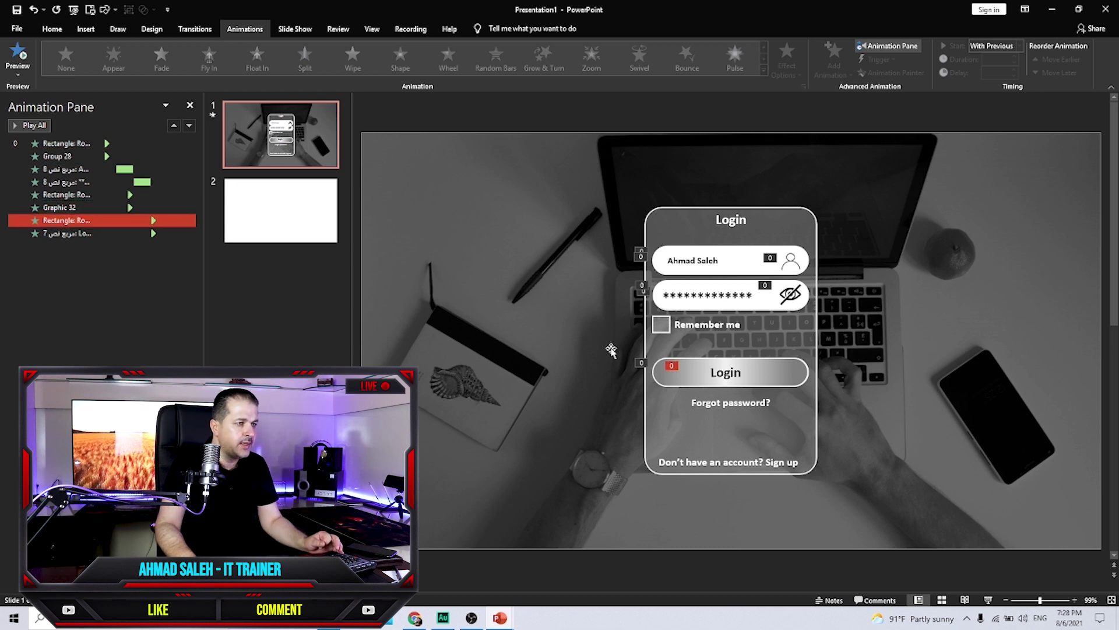
Set the show type to Browsed at a kiosk (full screen), then select the button's Login text
left_click(293, 29)
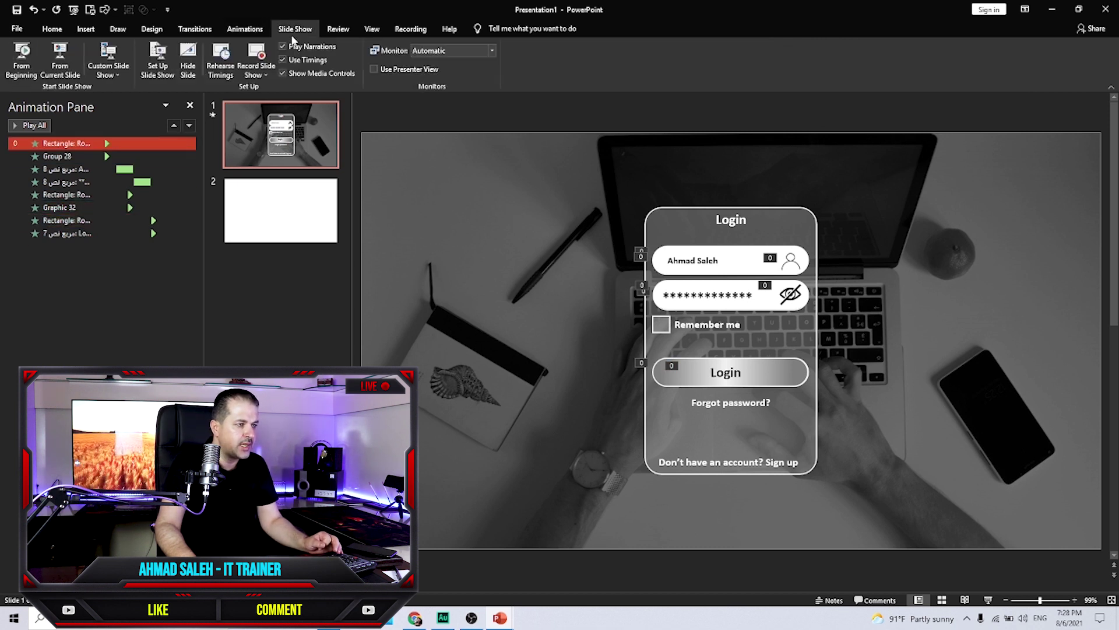
left_click(153, 68)
left_click(433, 251)
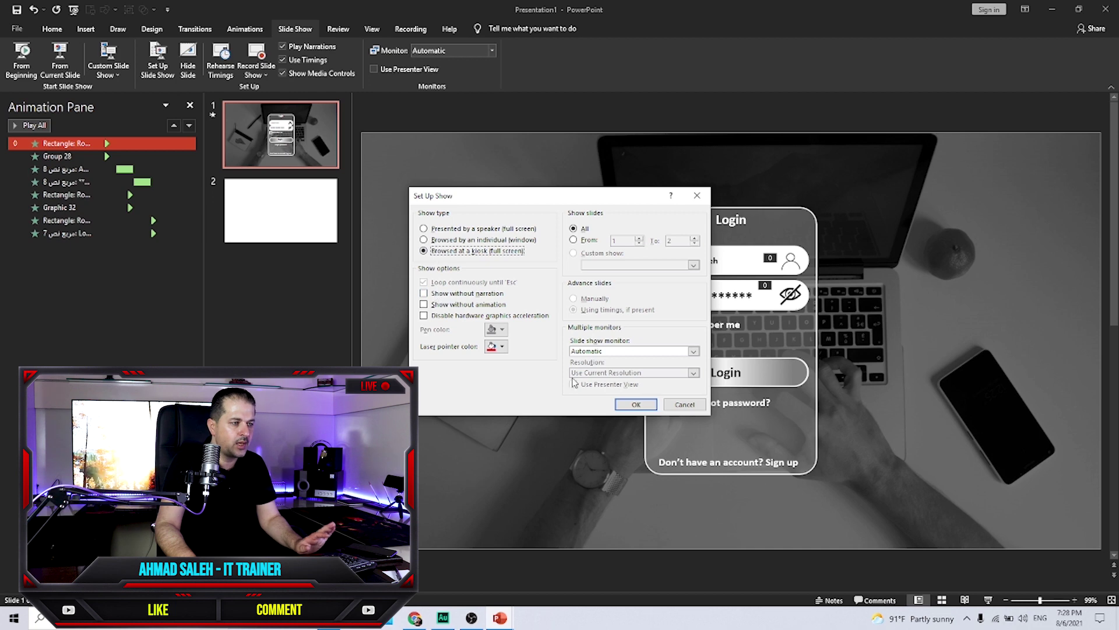
left_click(636, 404)
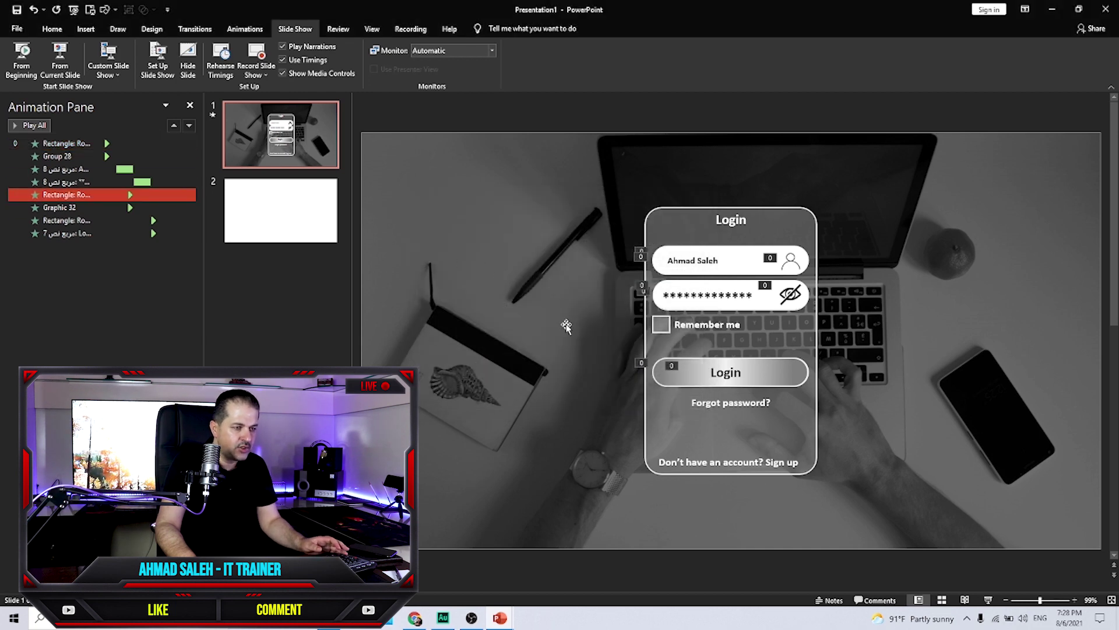
left_click(725, 379)
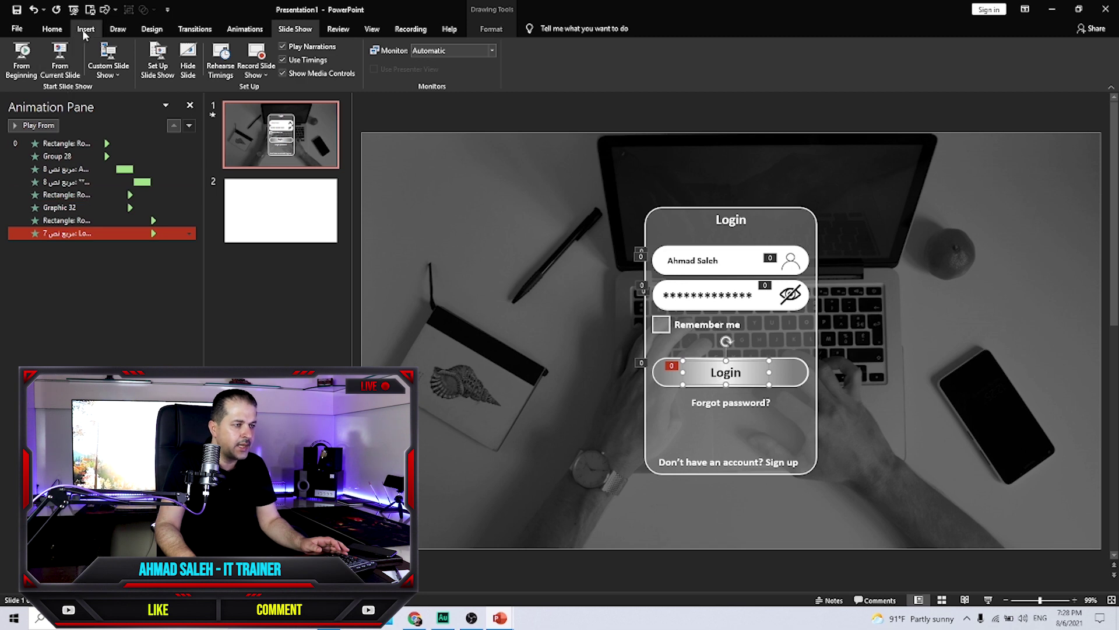
Give the Login text a click action hyperlinking to Slide 2, then start the show to test it
left_click(86, 29)
left_click(453, 65)
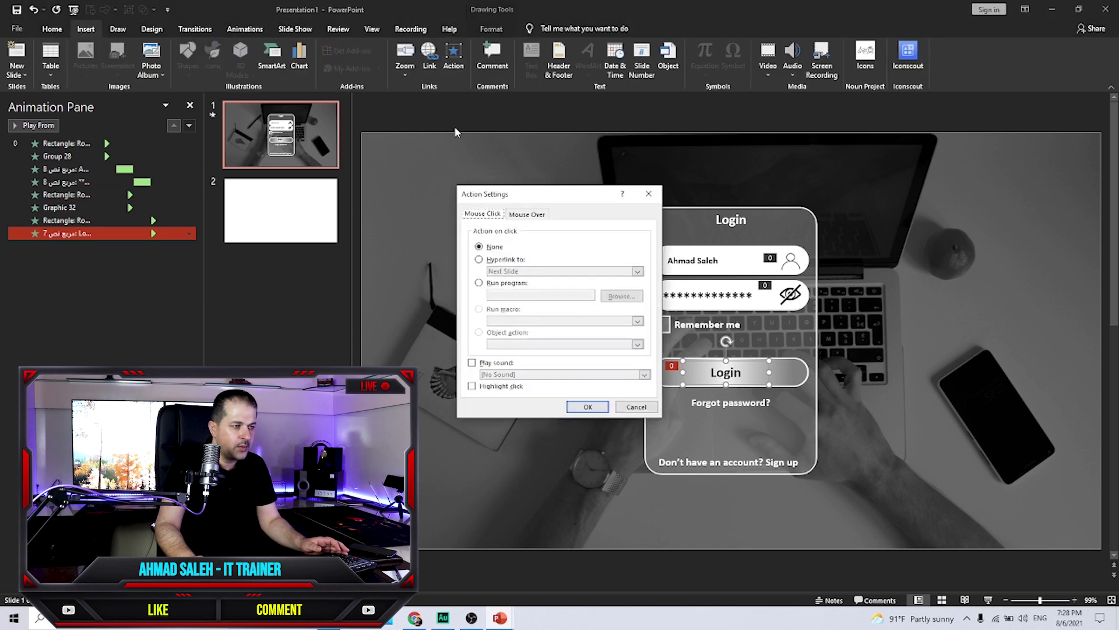
left_click(496, 260)
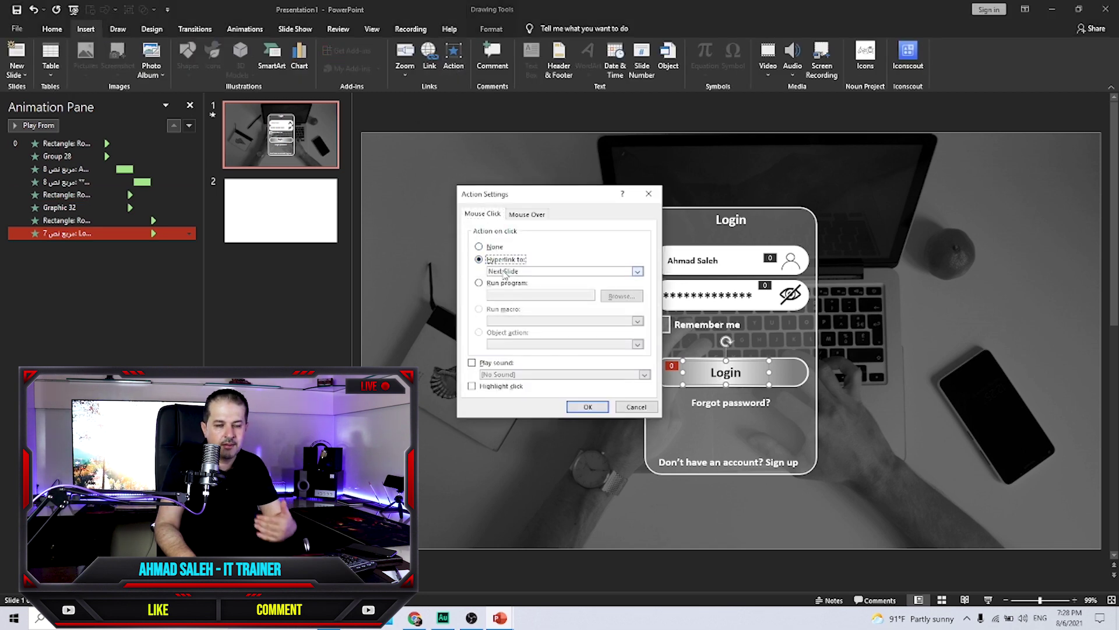
left_click(505, 271)
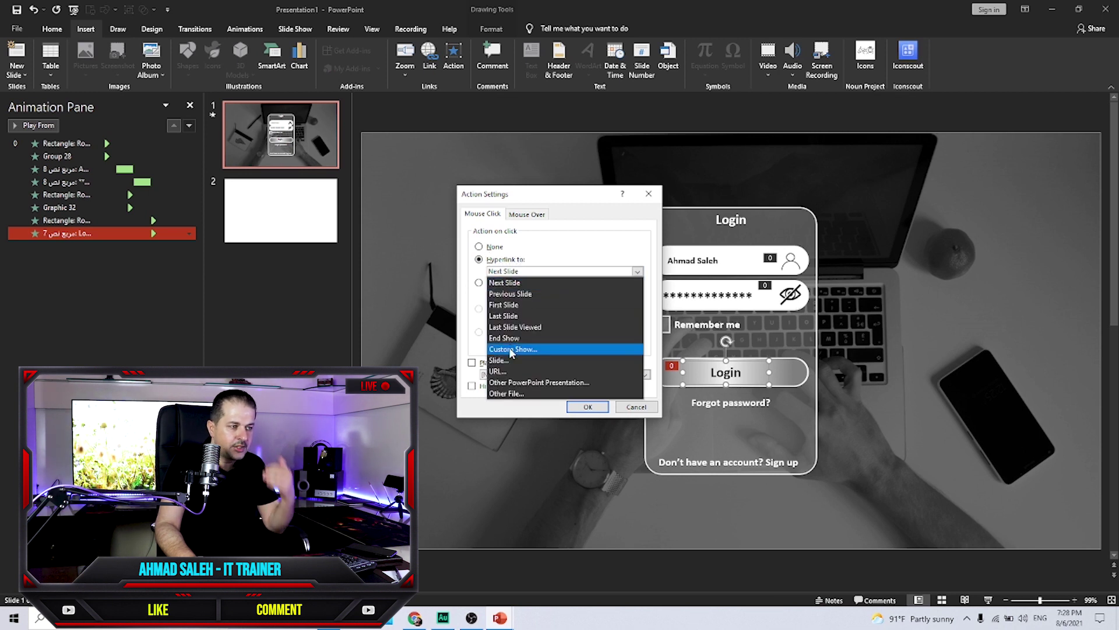
left_click(516, 354)
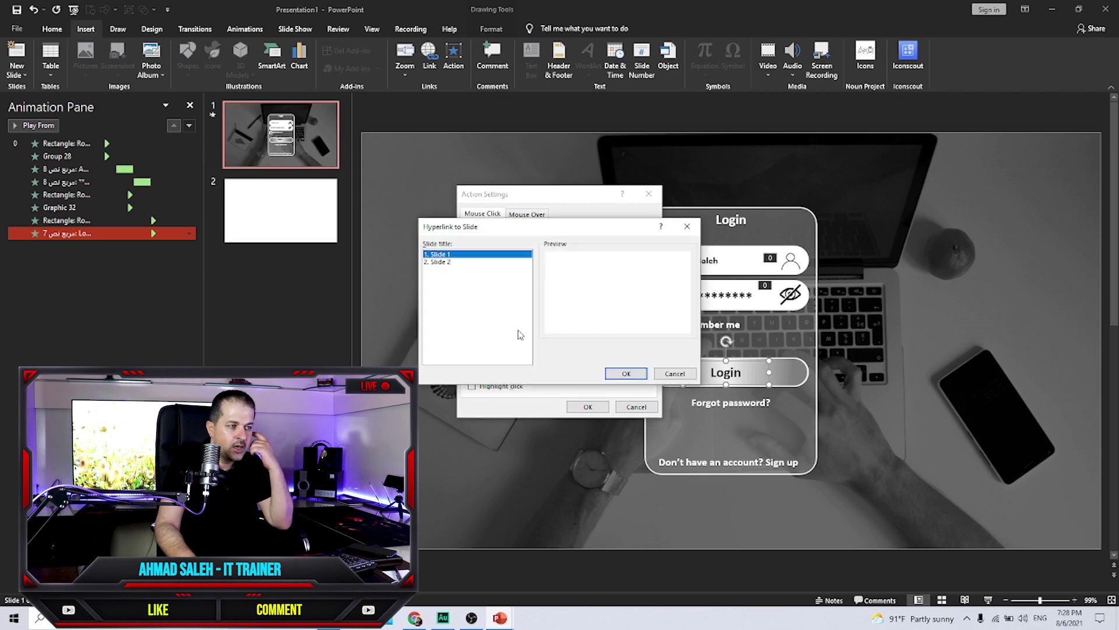
left_click(446, 261)
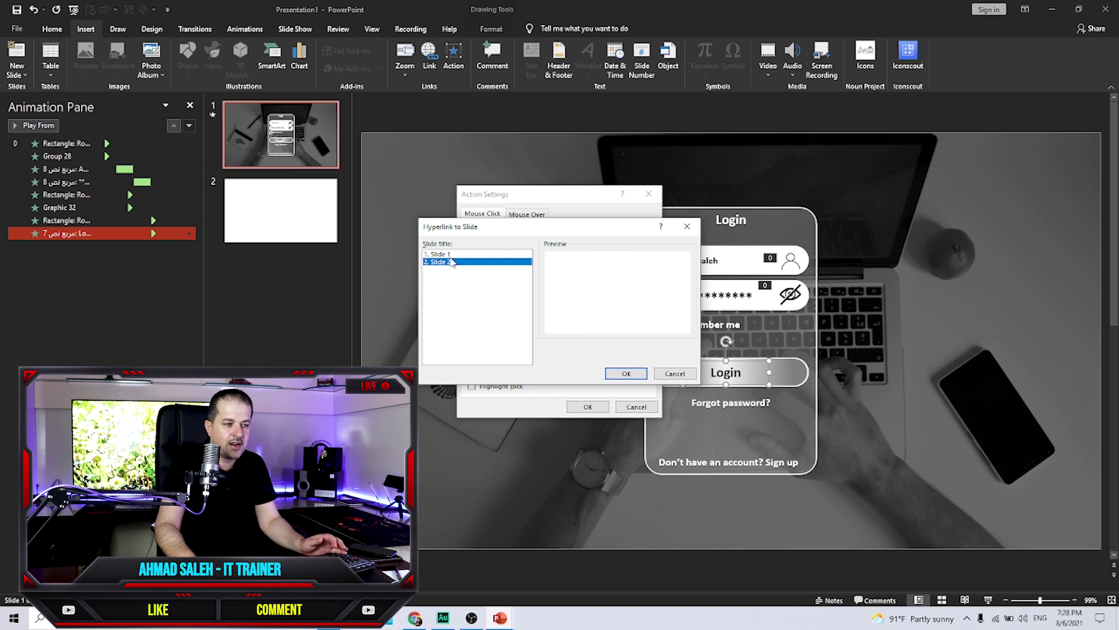
left_click(622, 375)
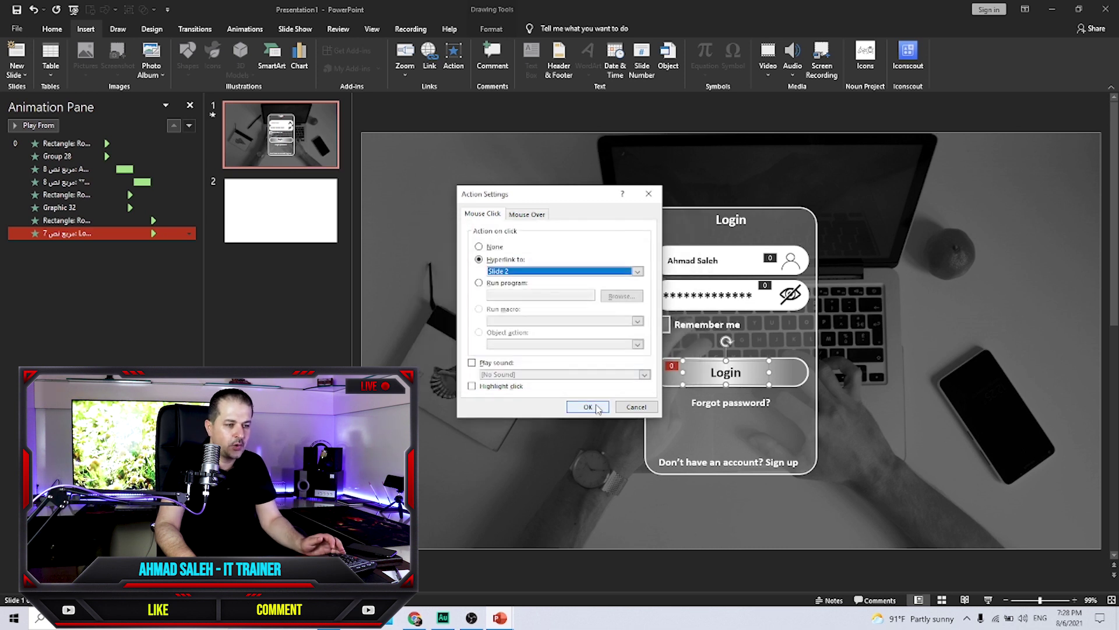
left_click(588, 407)
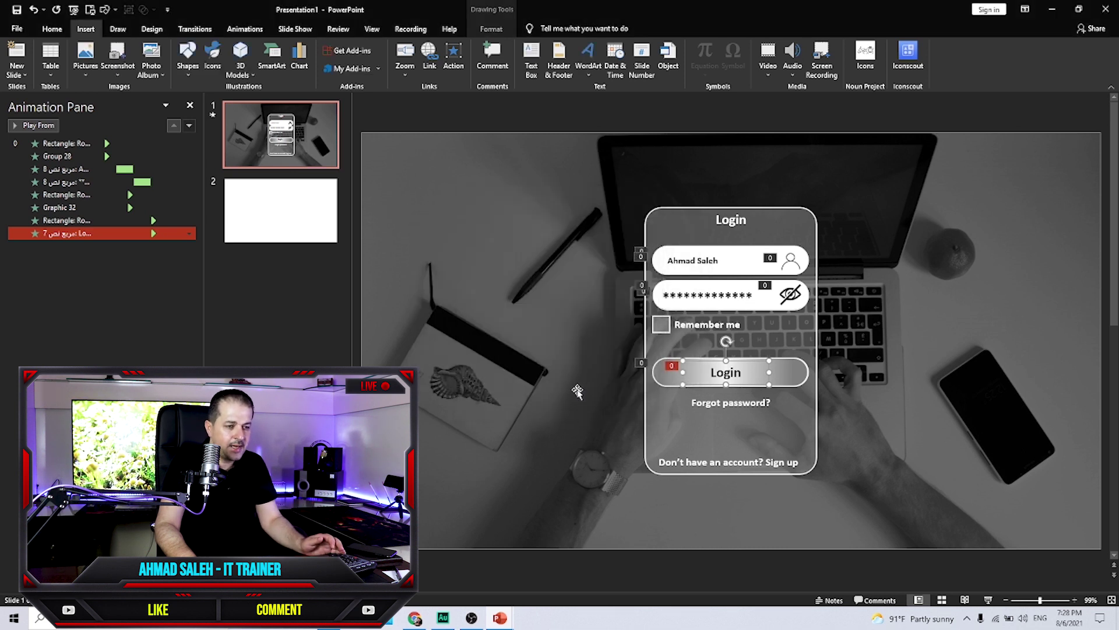
left_click(989, 601)
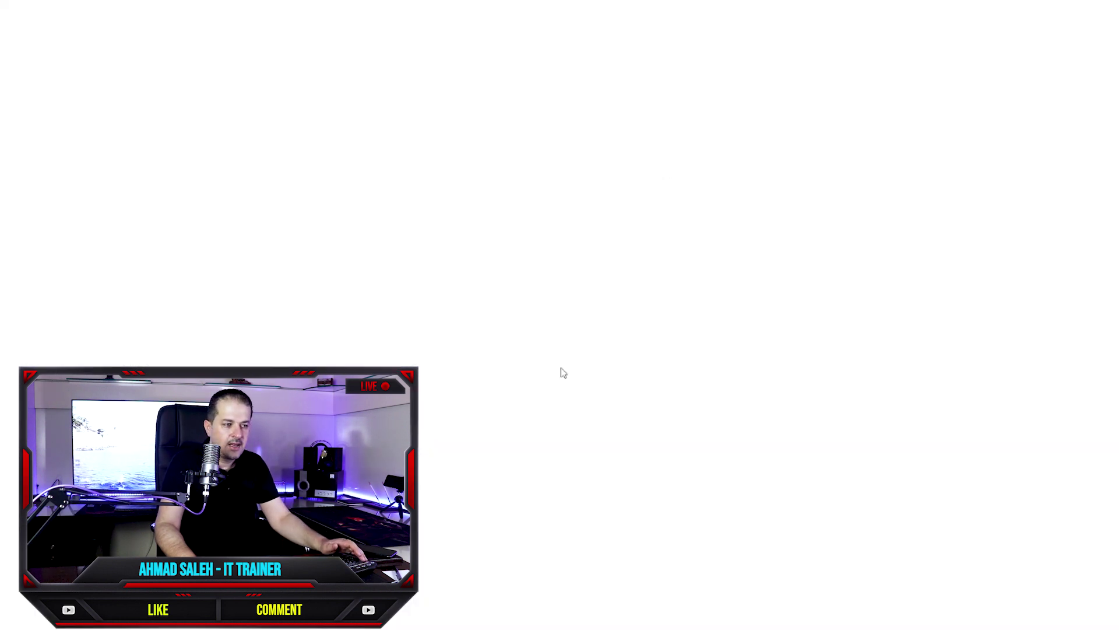
key("Escape")
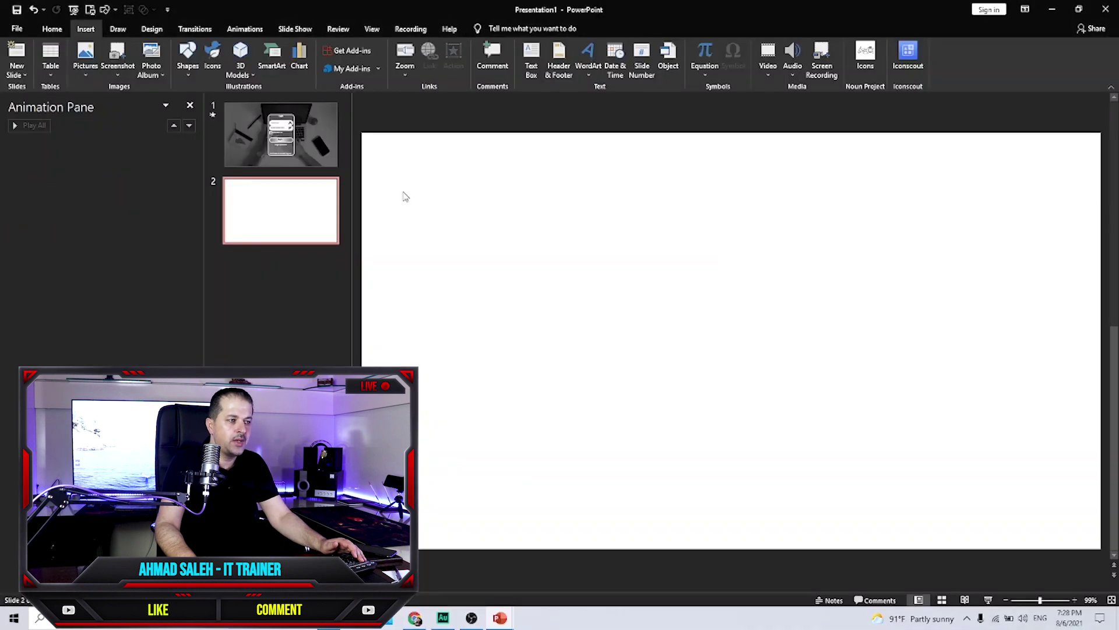
left_click(337, 148)
left_click(532, 305)
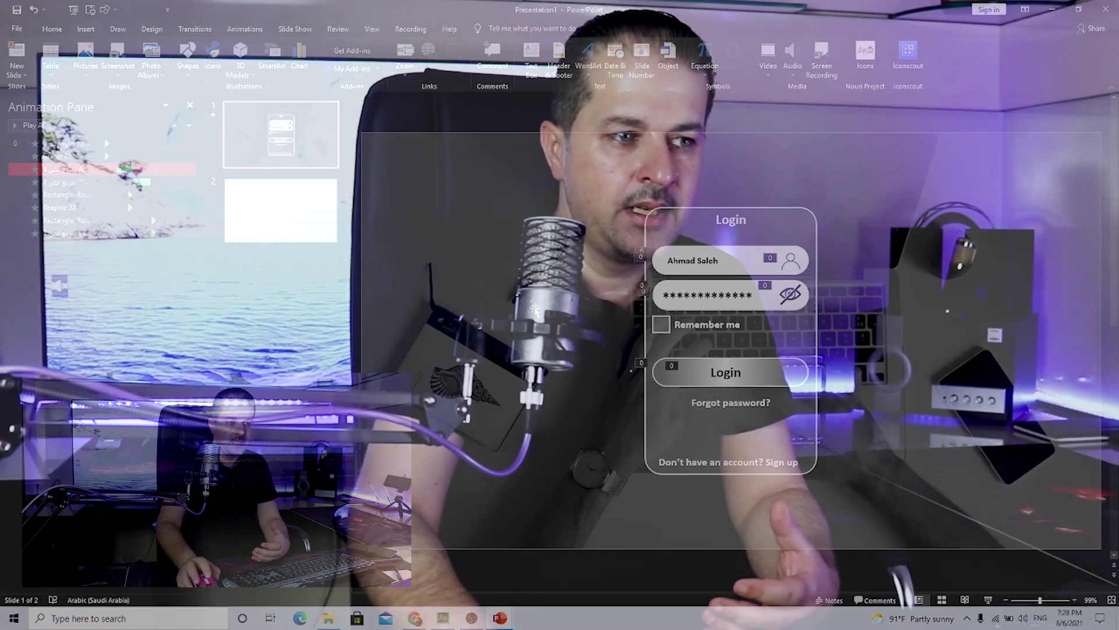